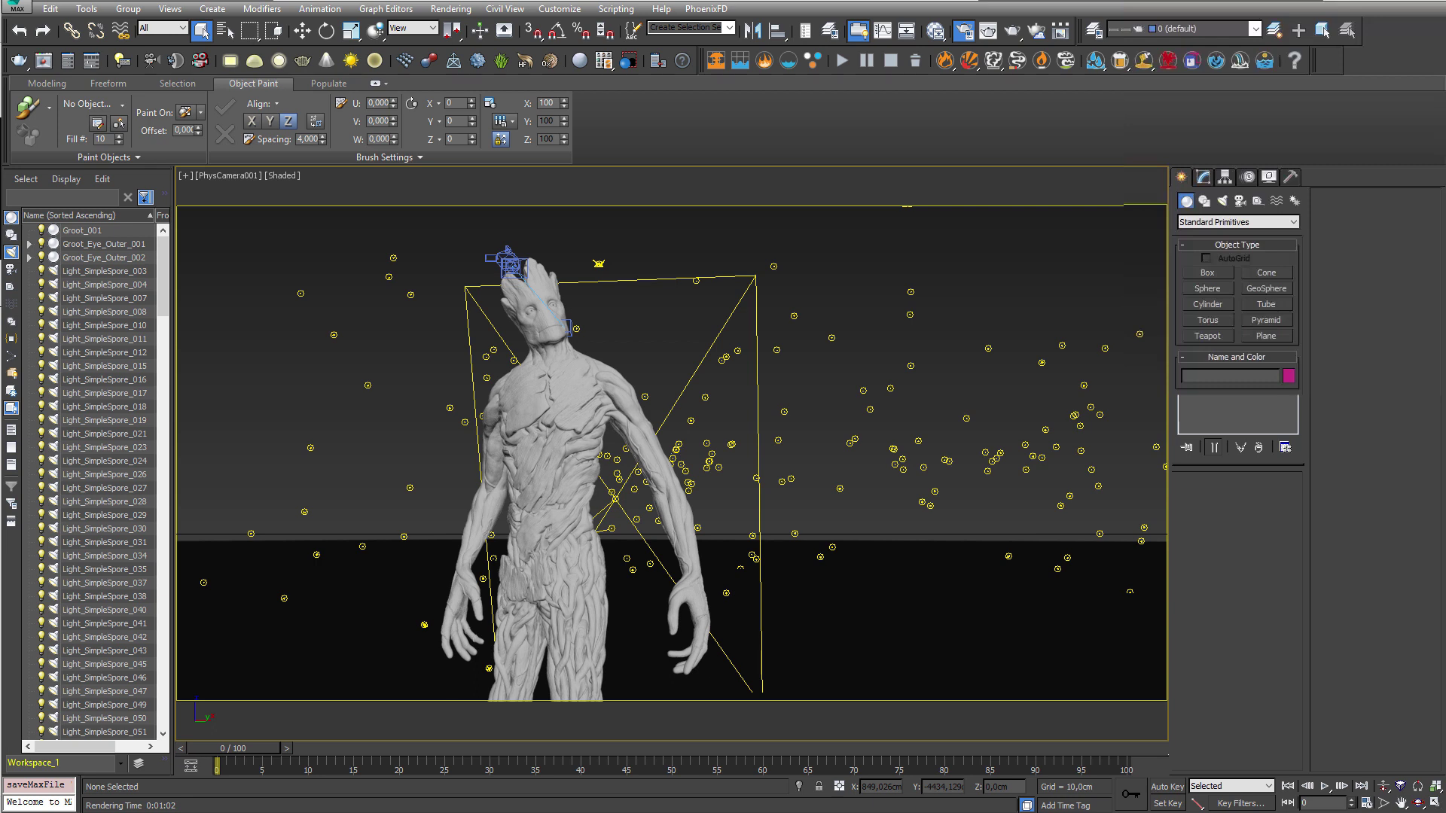
Step: Start a test render of the Groot PhysCamera001 view with Shift+Q
key("shift+q")
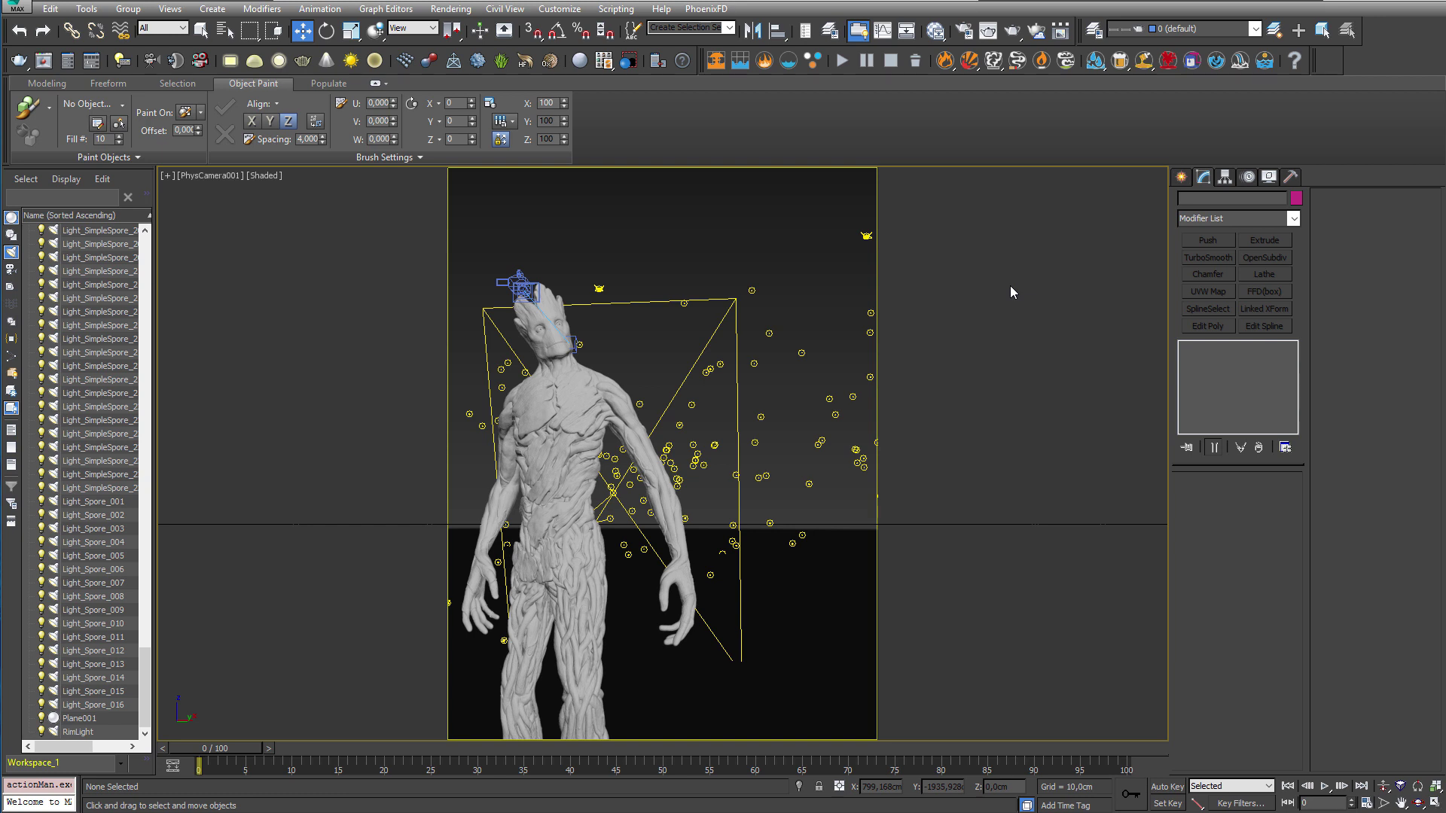
Step: Review V-Ray's Global switches in Render Setup, keeping Adaptive light evaluation
key("F10")
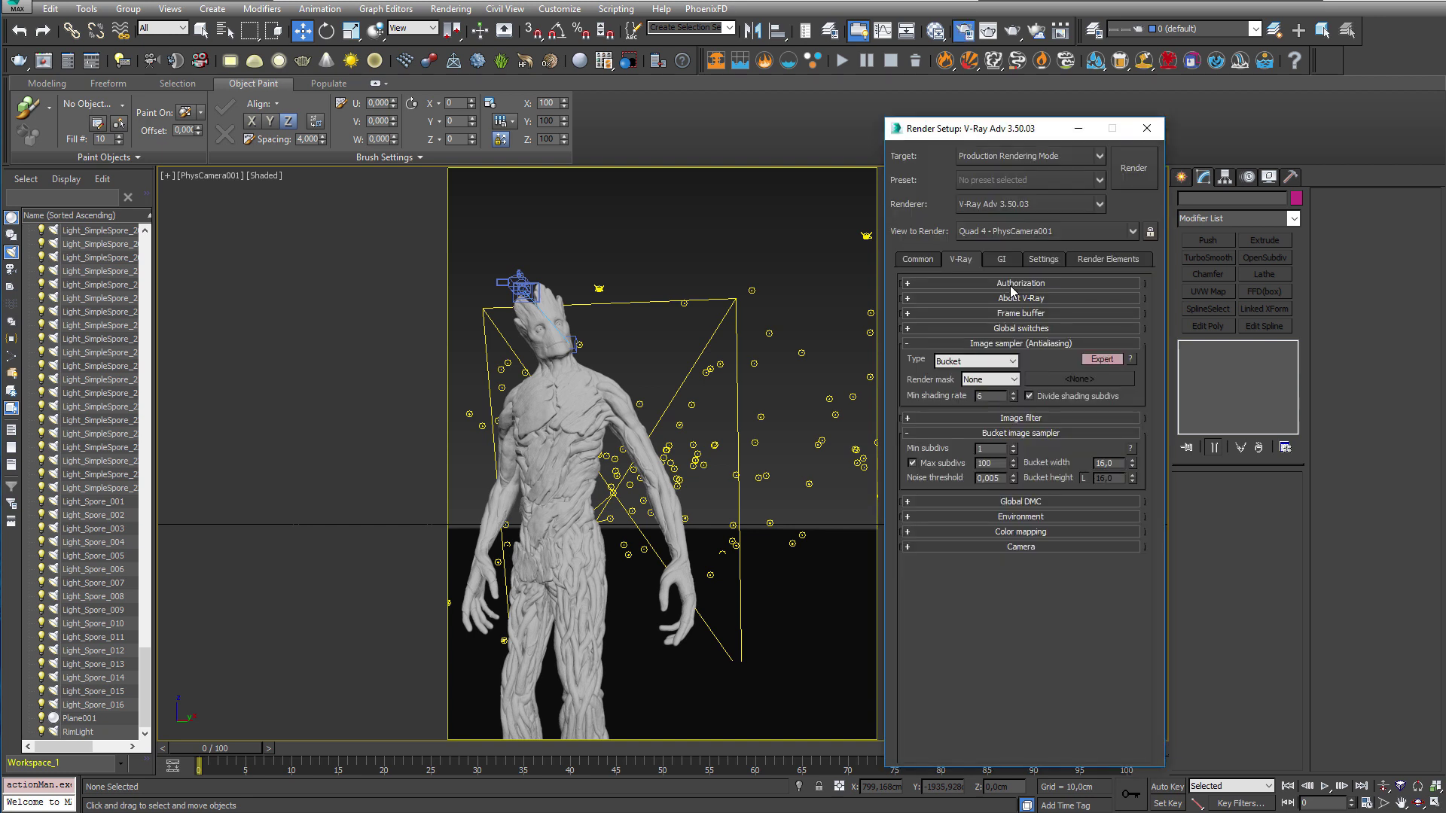
left_click(1026, 329)
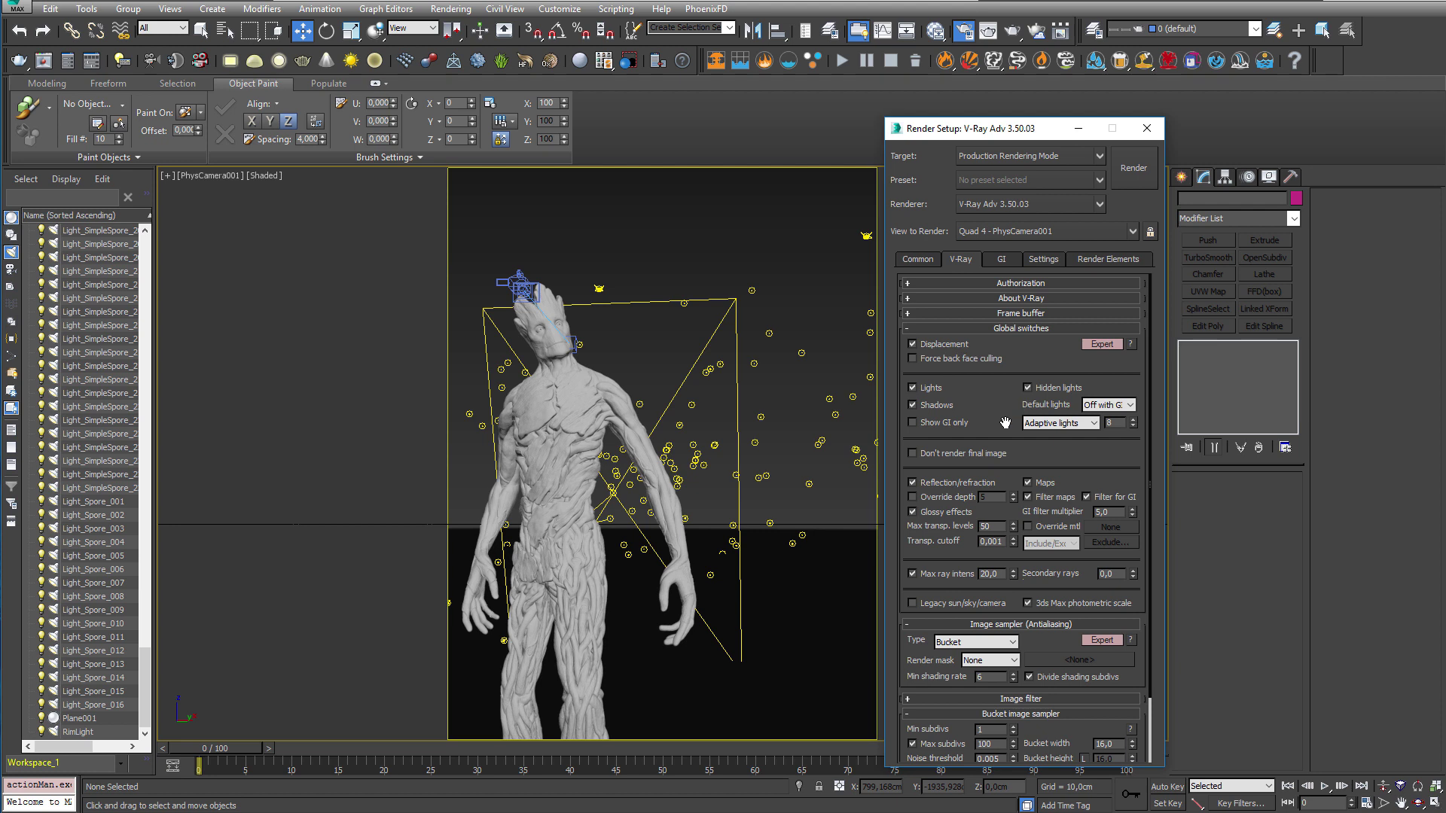
left_click(1092, 423)
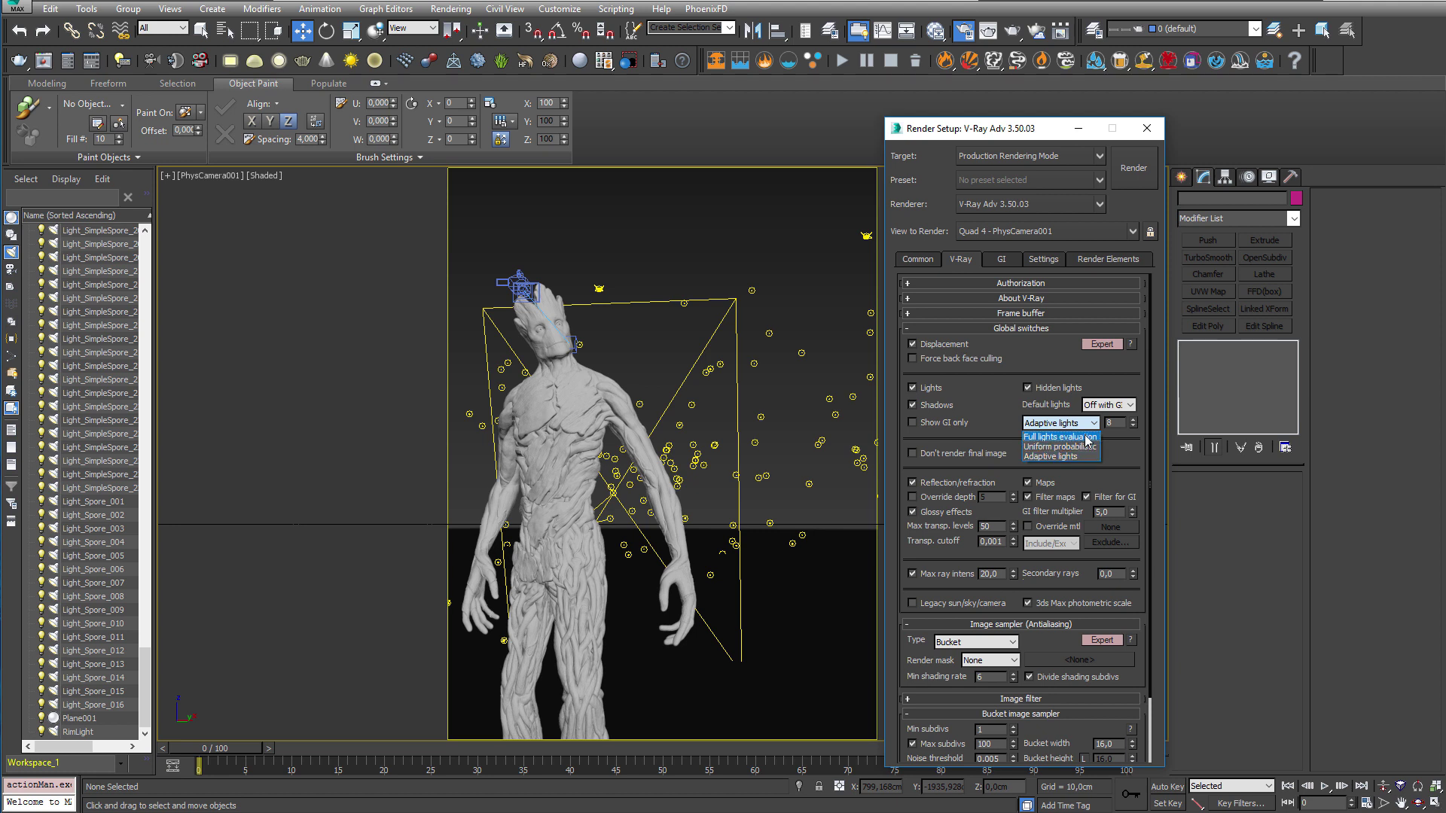
left_click(1073, 458)
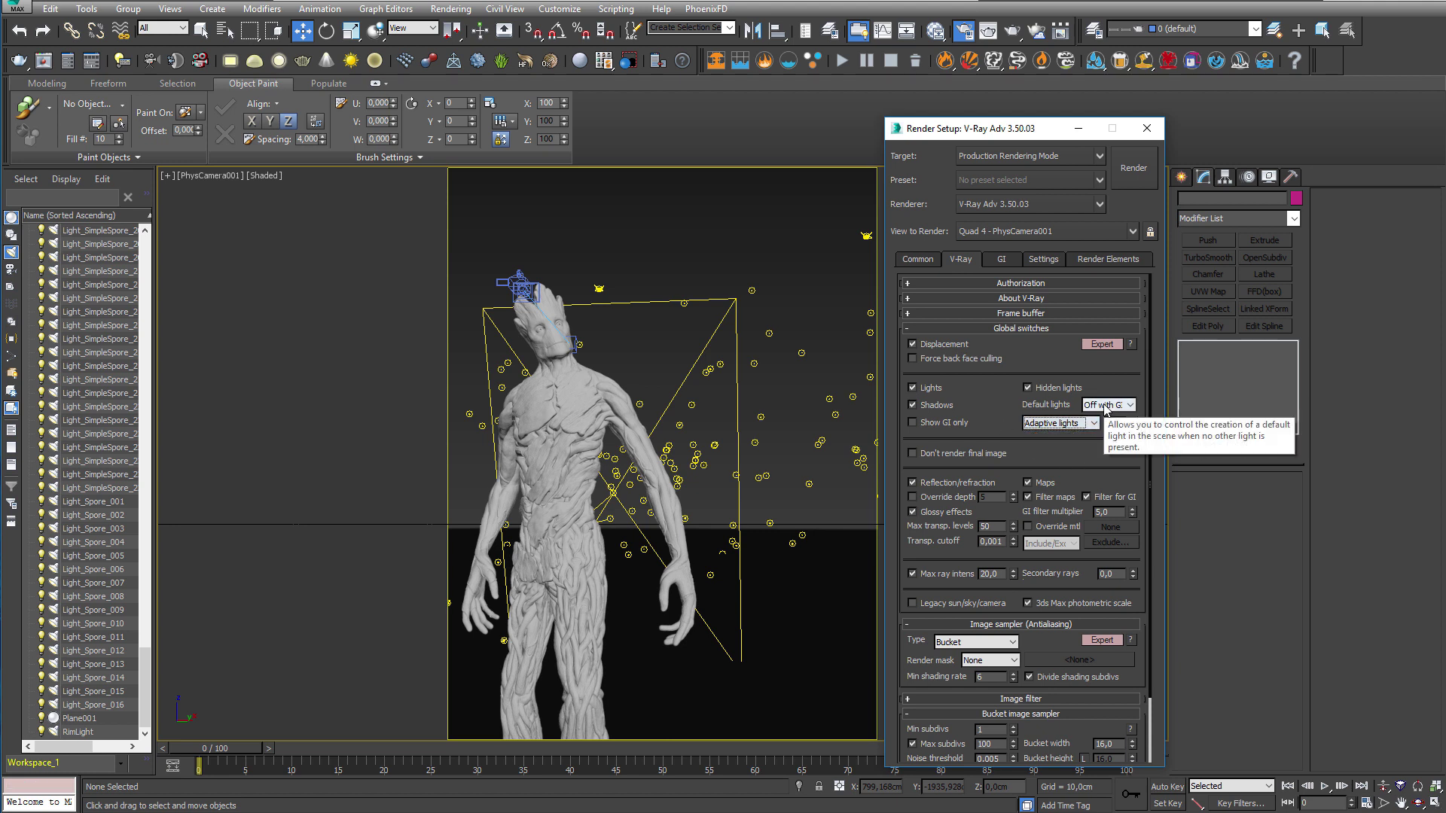
left_click(1106, 346)
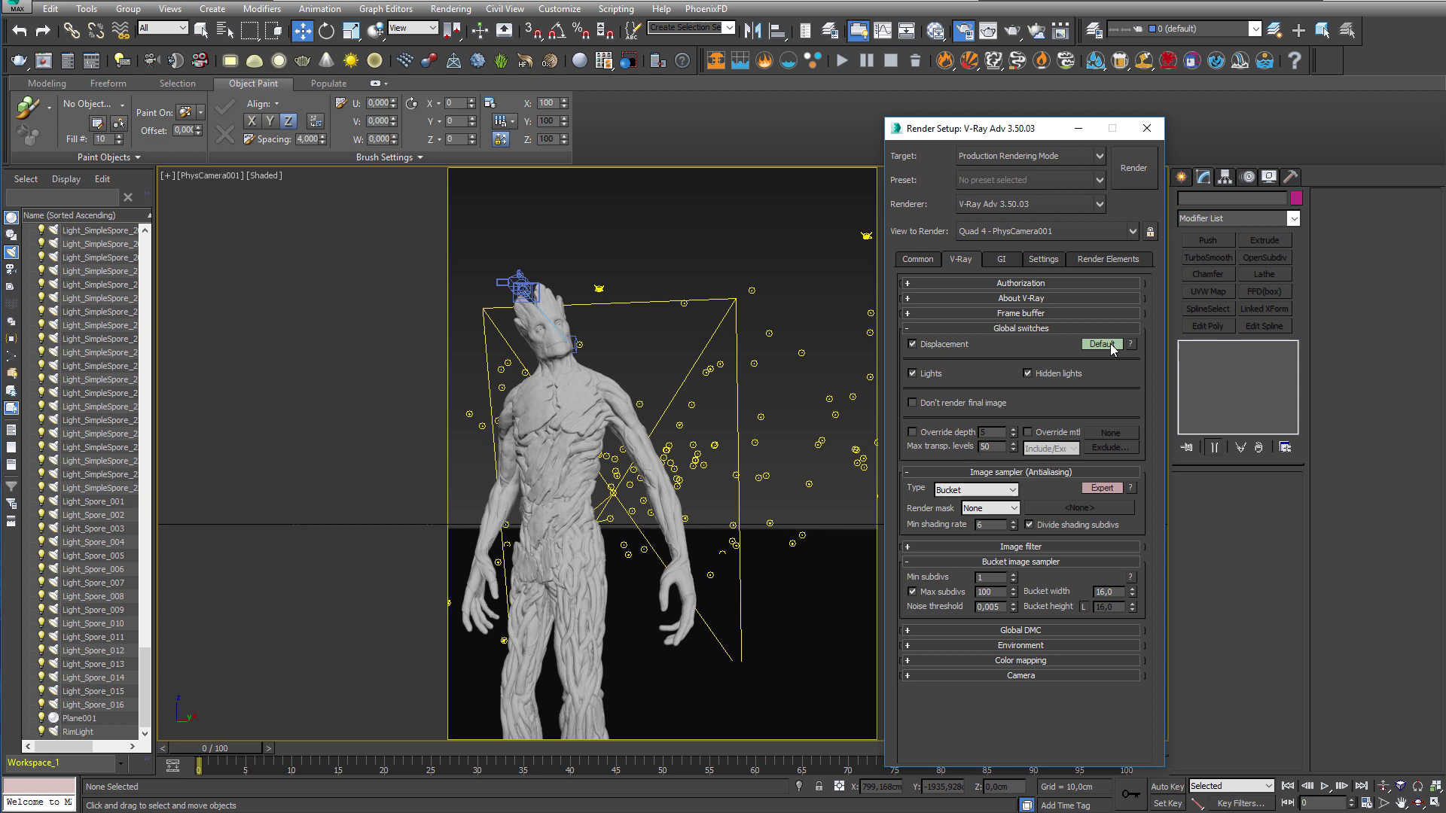
left_click(1110, 345)
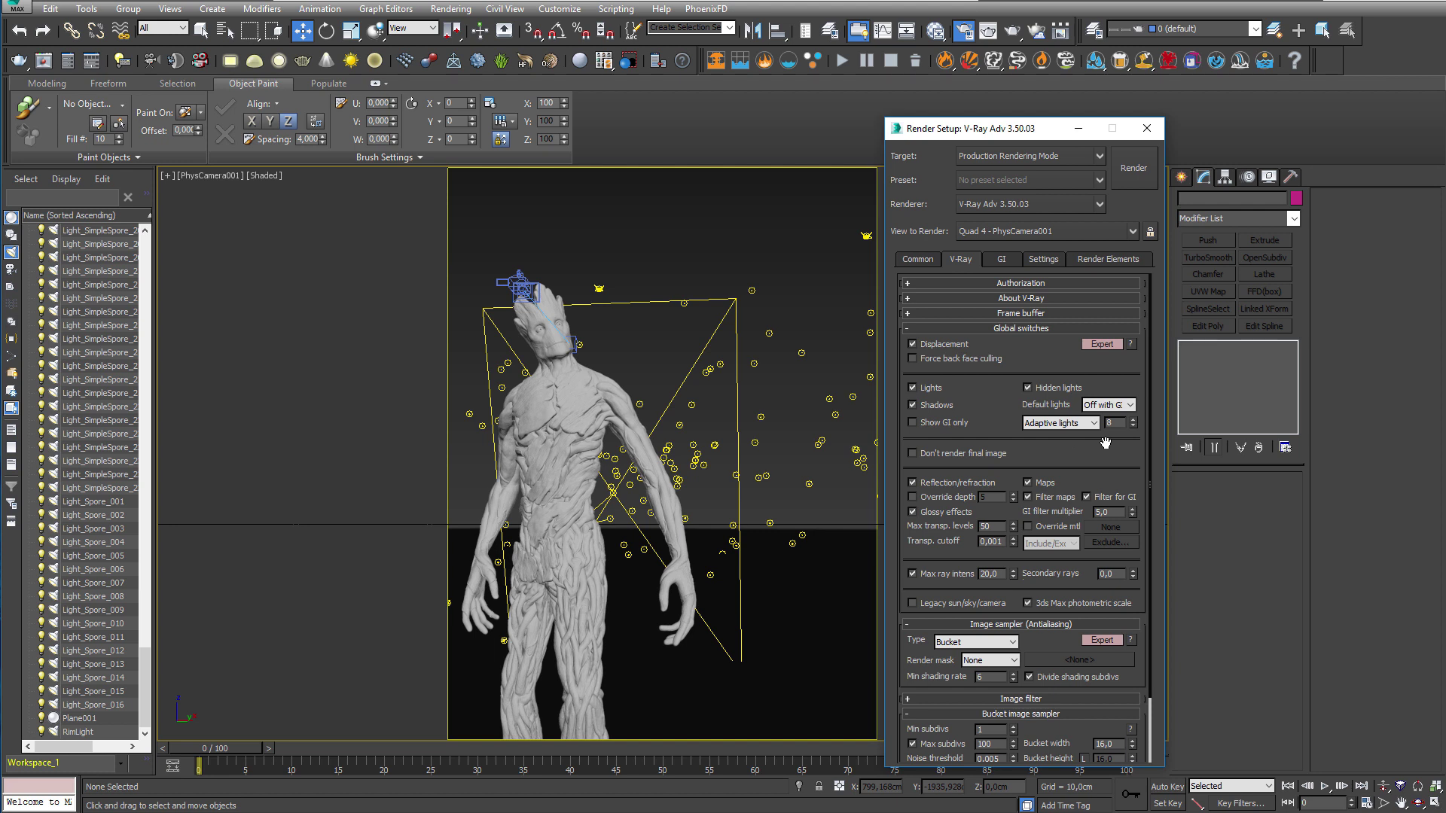
Step: Set the V-Ray image sampler type to Progressive and close Render Setup
left_click(1031, 330)
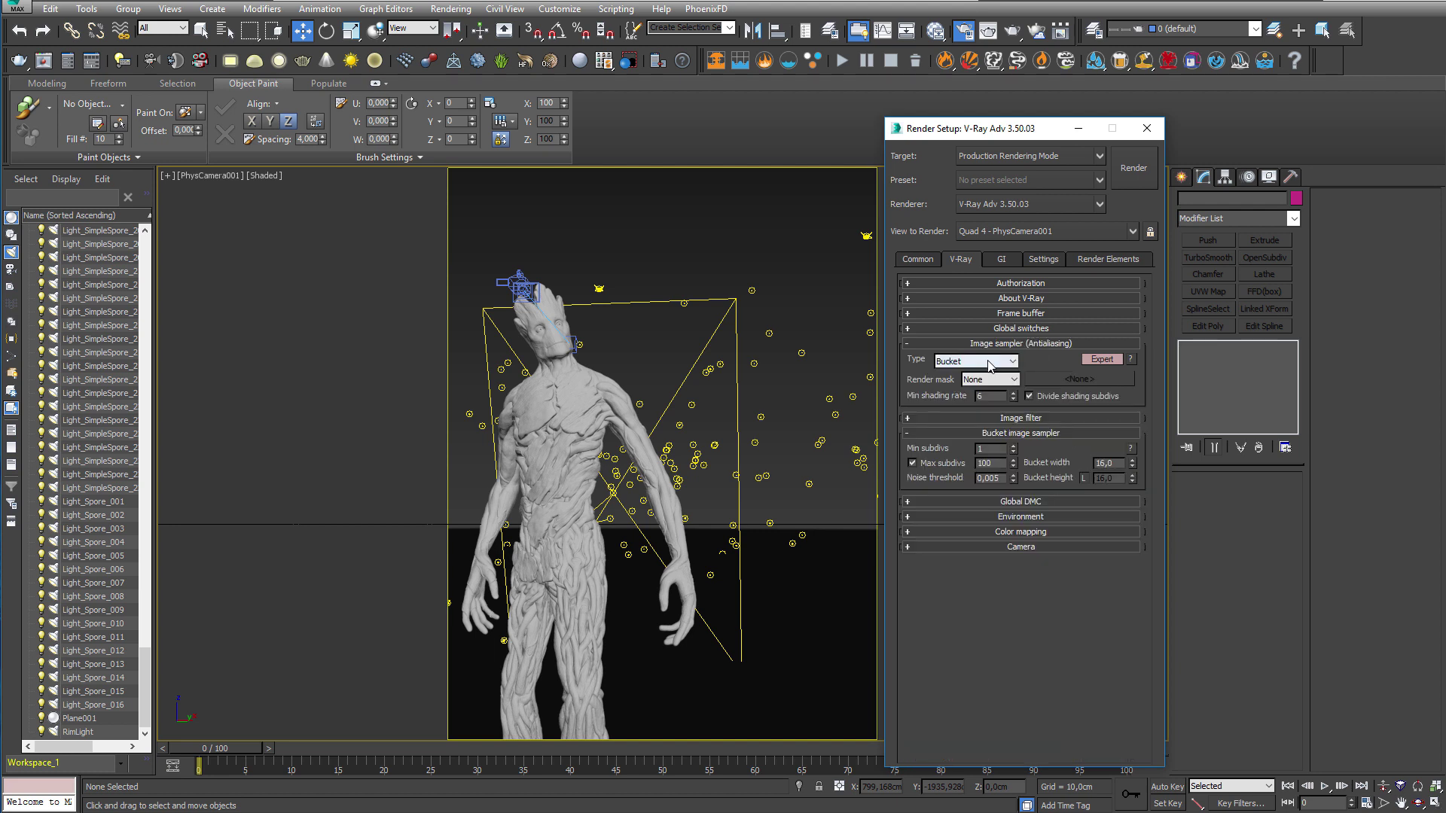
left_click(990, 362)
left_click(971, 382)
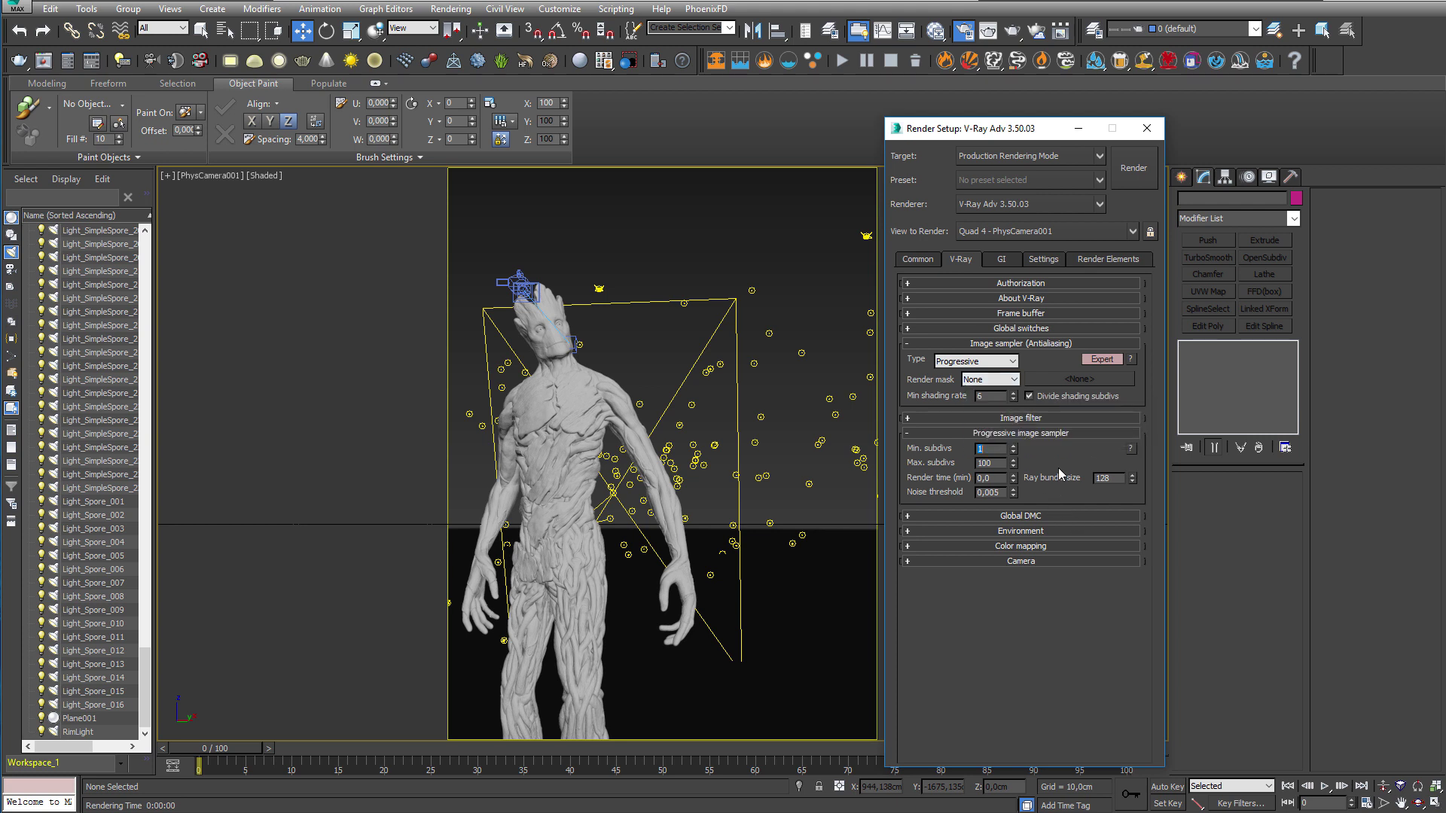
left_click(1147, 128)
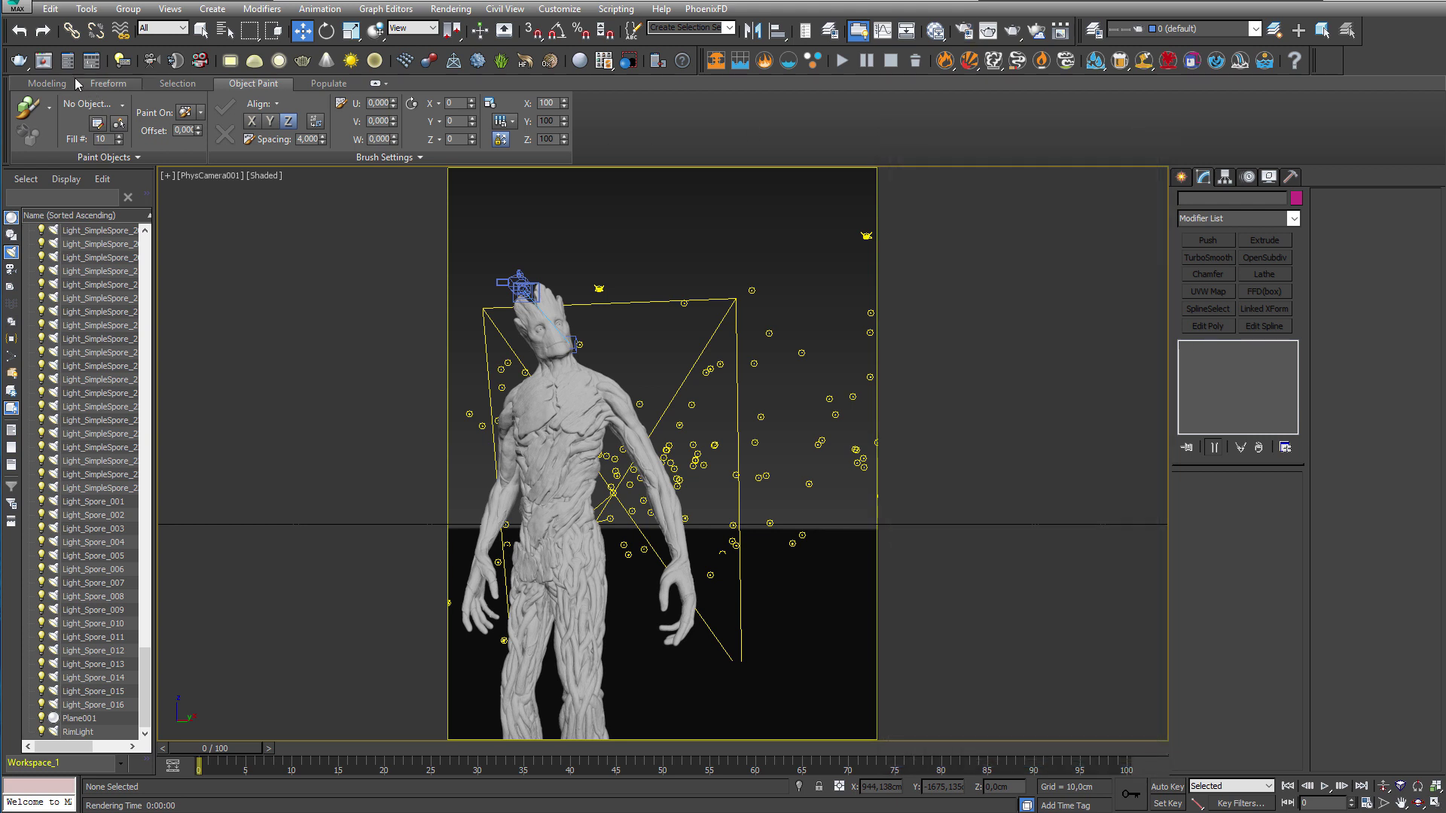
Step: Start interactive rendering in the V-Ray frame buffer and switch KeyLight off in the Light Lister
left_click(43, 61)
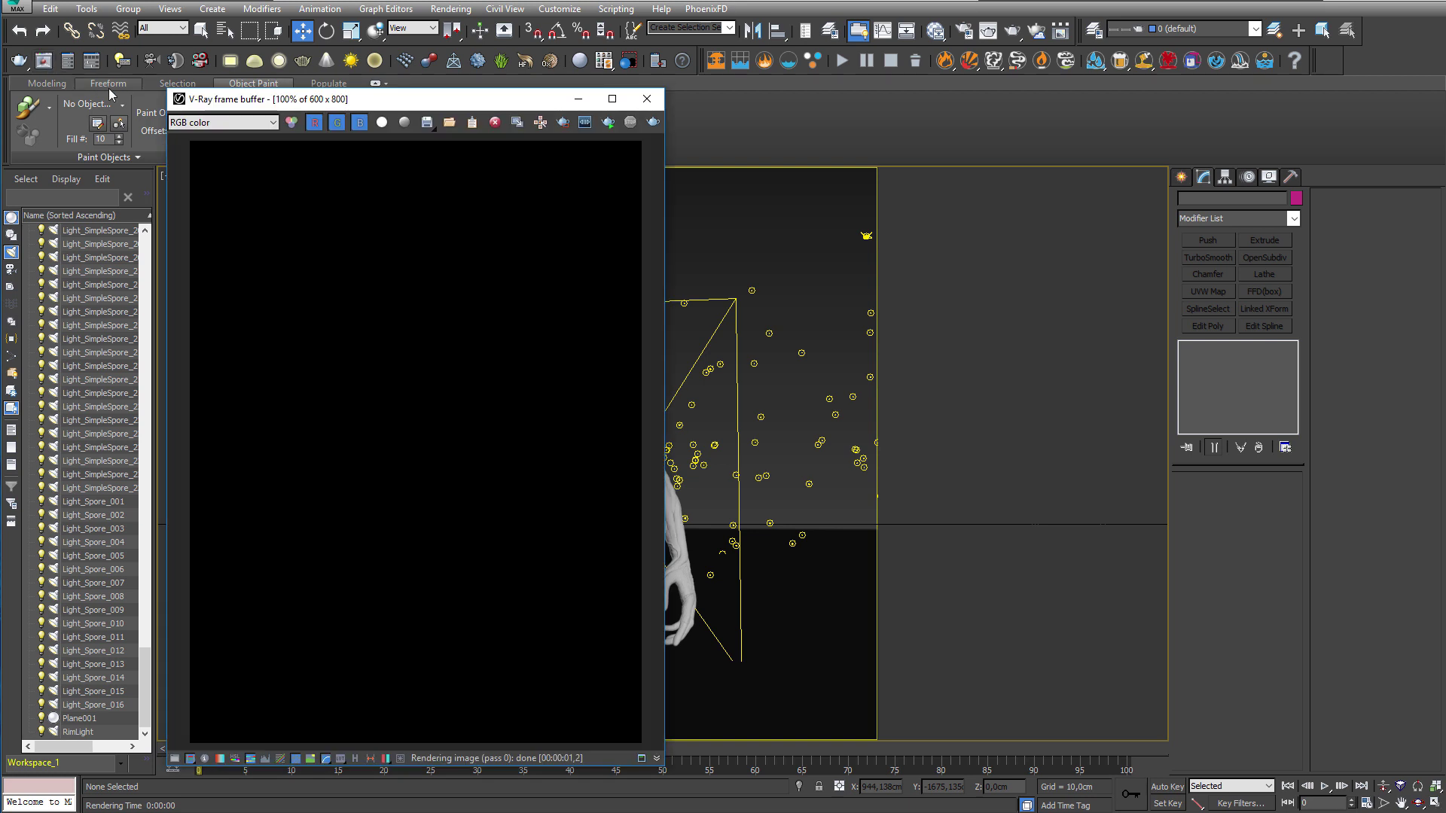
left_click(608, 123)
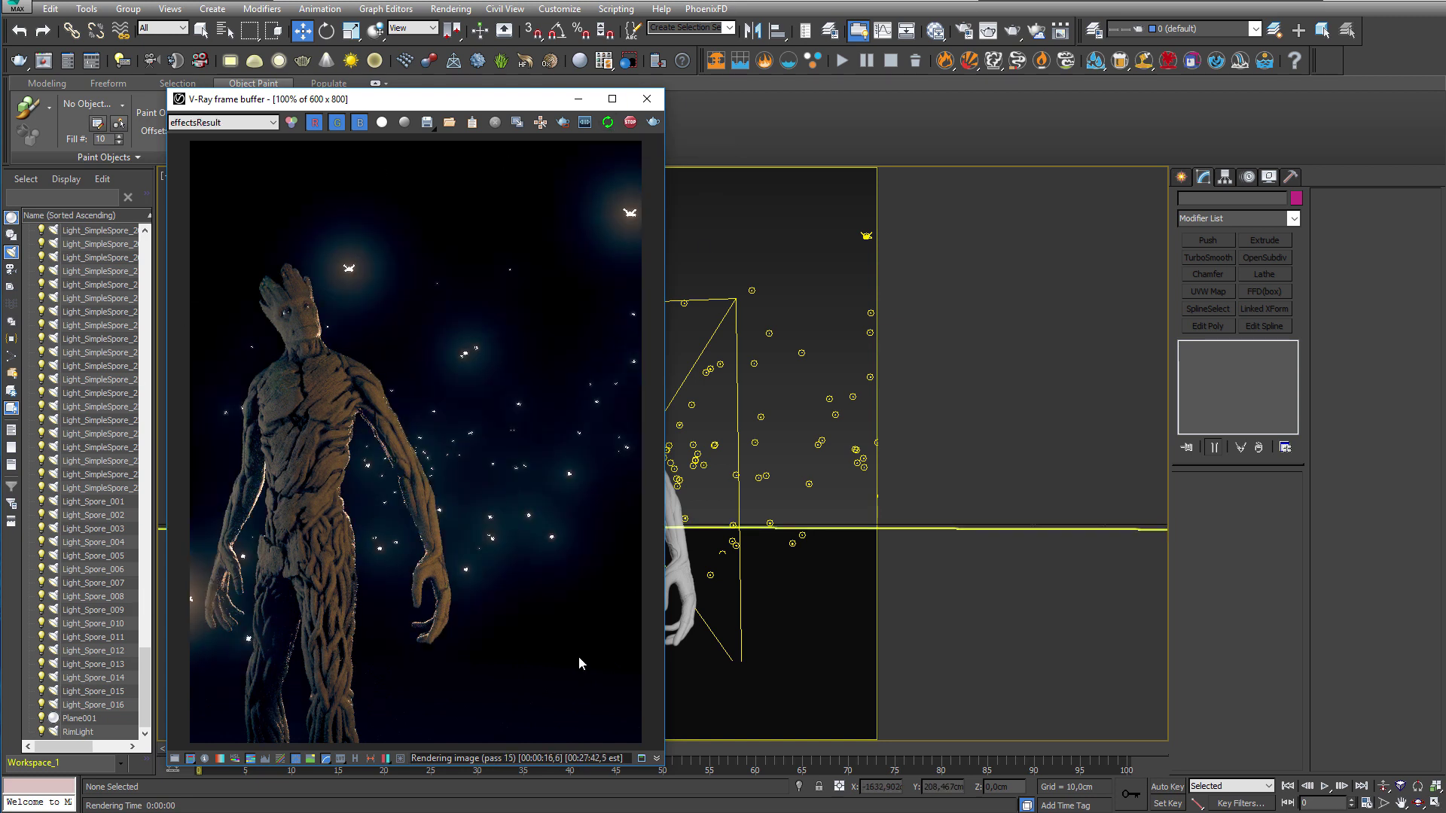
left_click(122, 61)
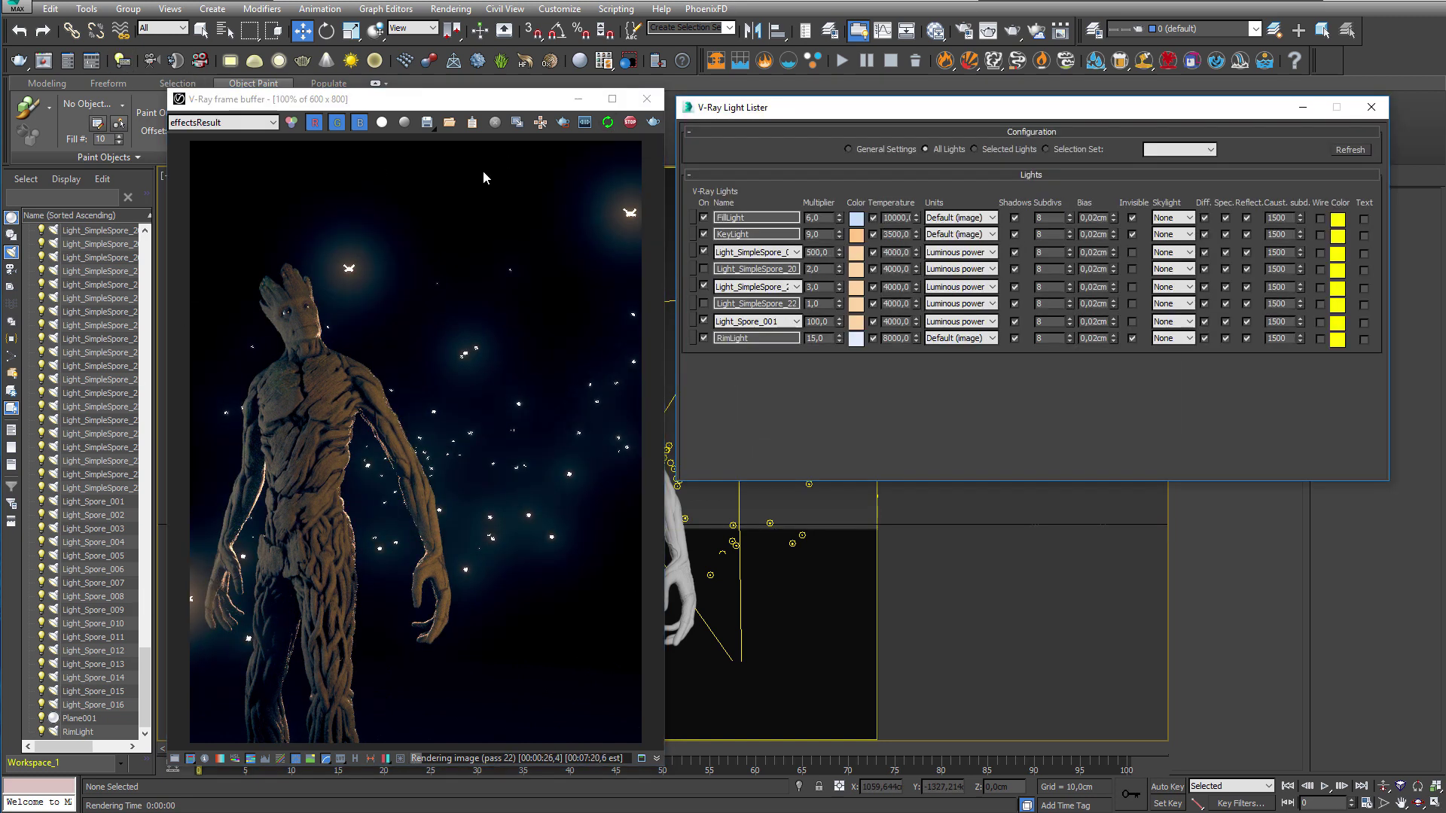
left_click(703, 235)
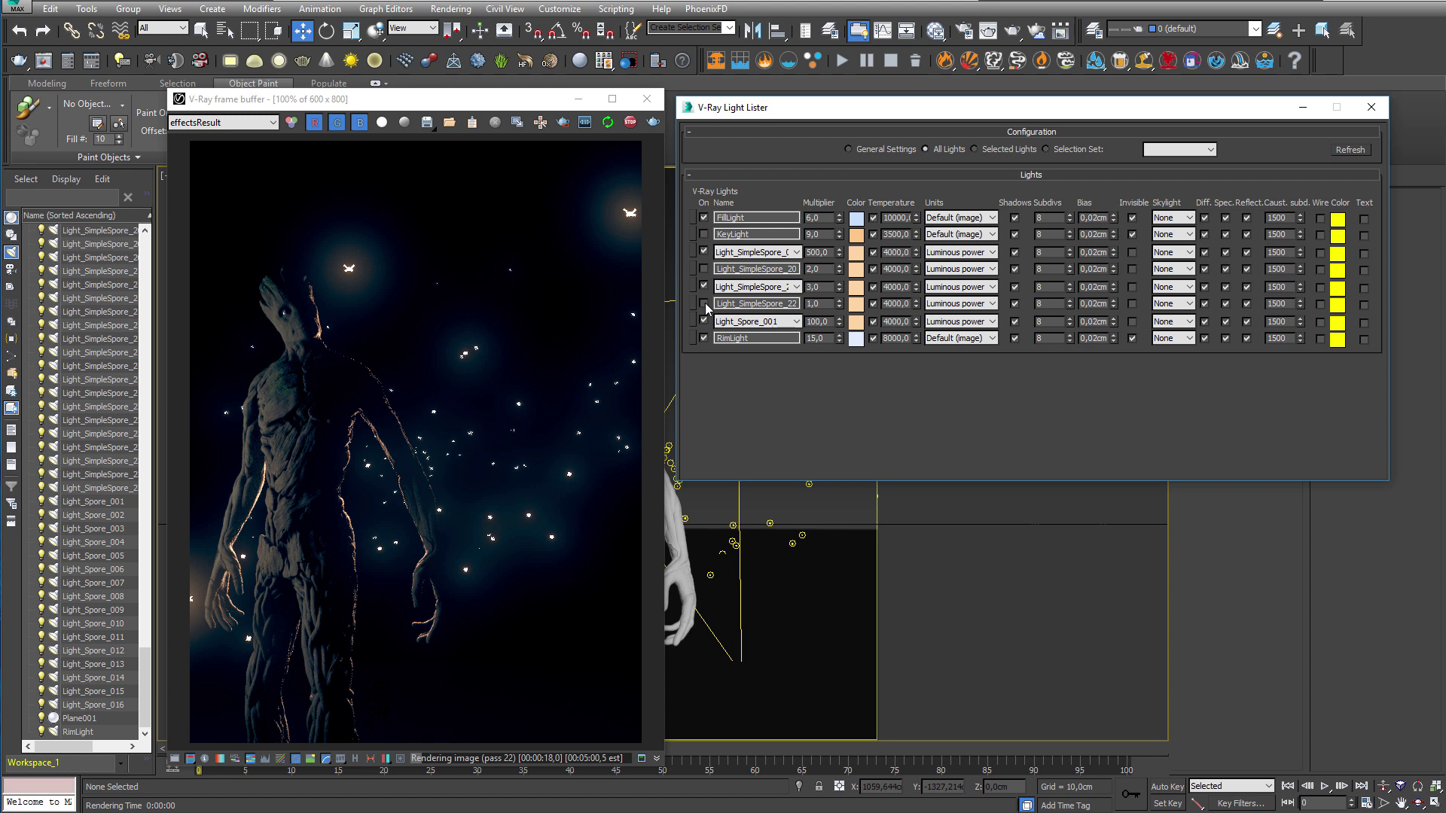
Step: Turn KeyLight back on, then move RimLight left so Groot is rim-lit again
left_click(704, 234)
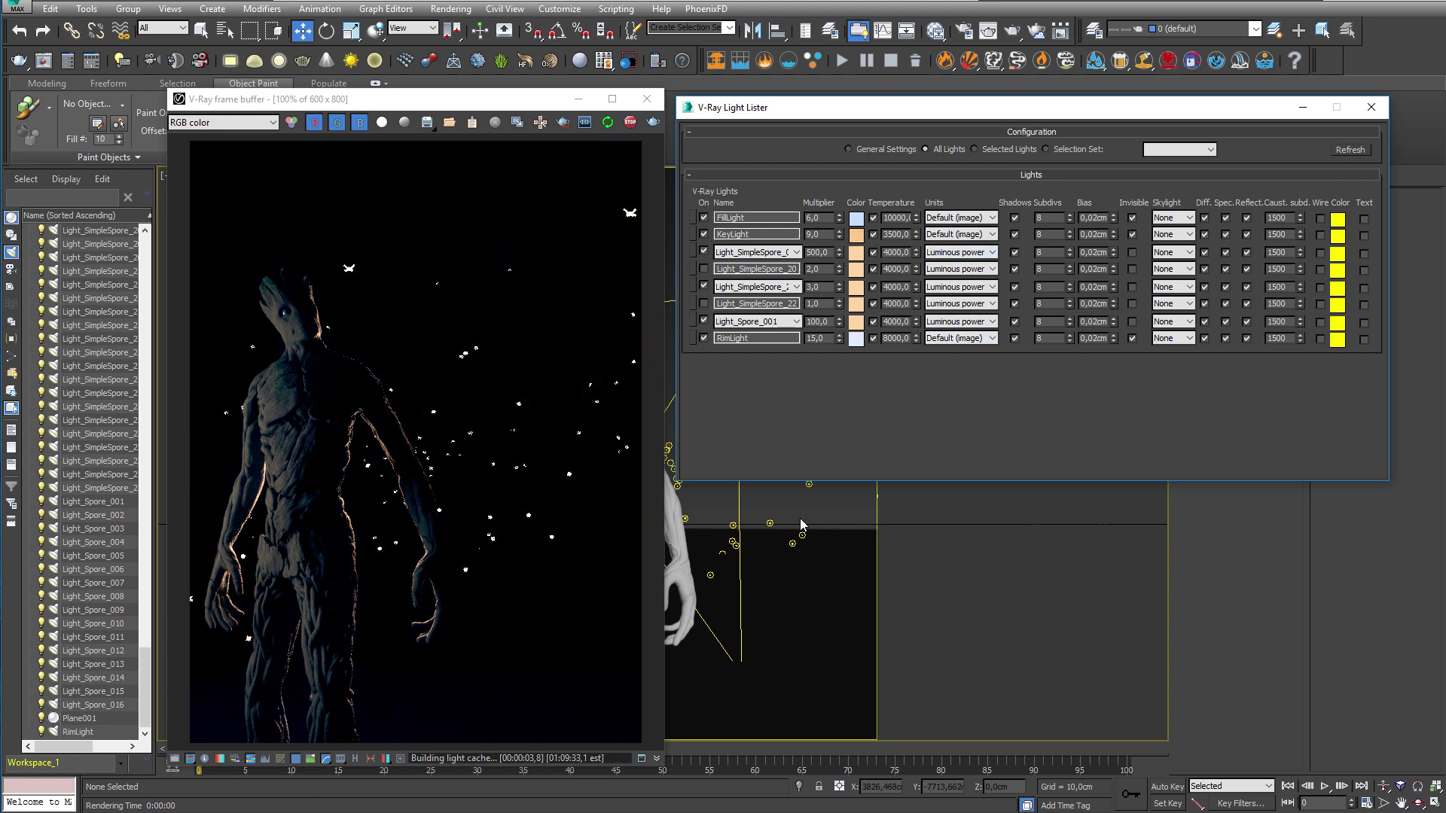
left_click(757, 339)
left_click(1371, 107)
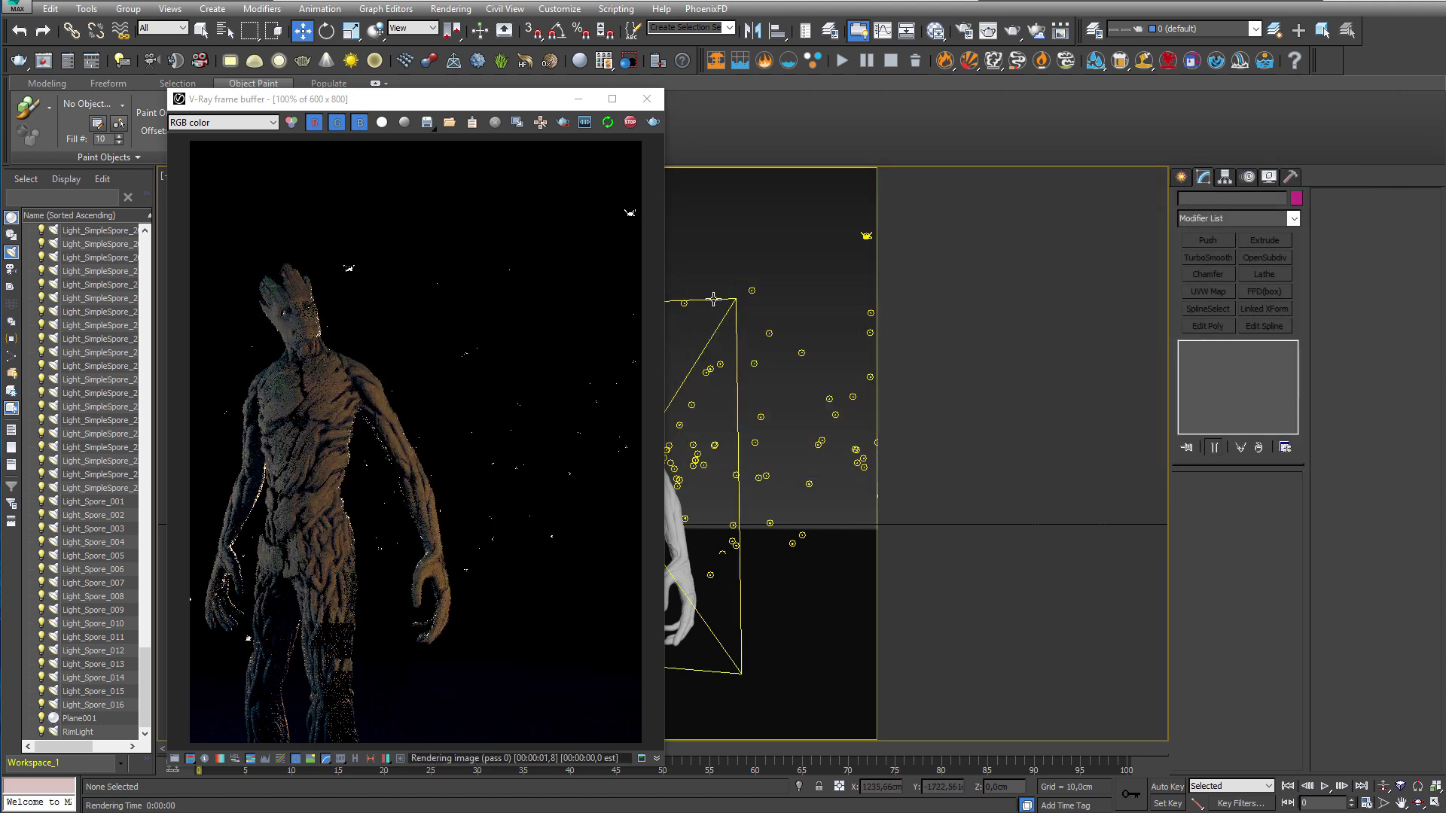
left_click_drag(376, 98, 324, 95)
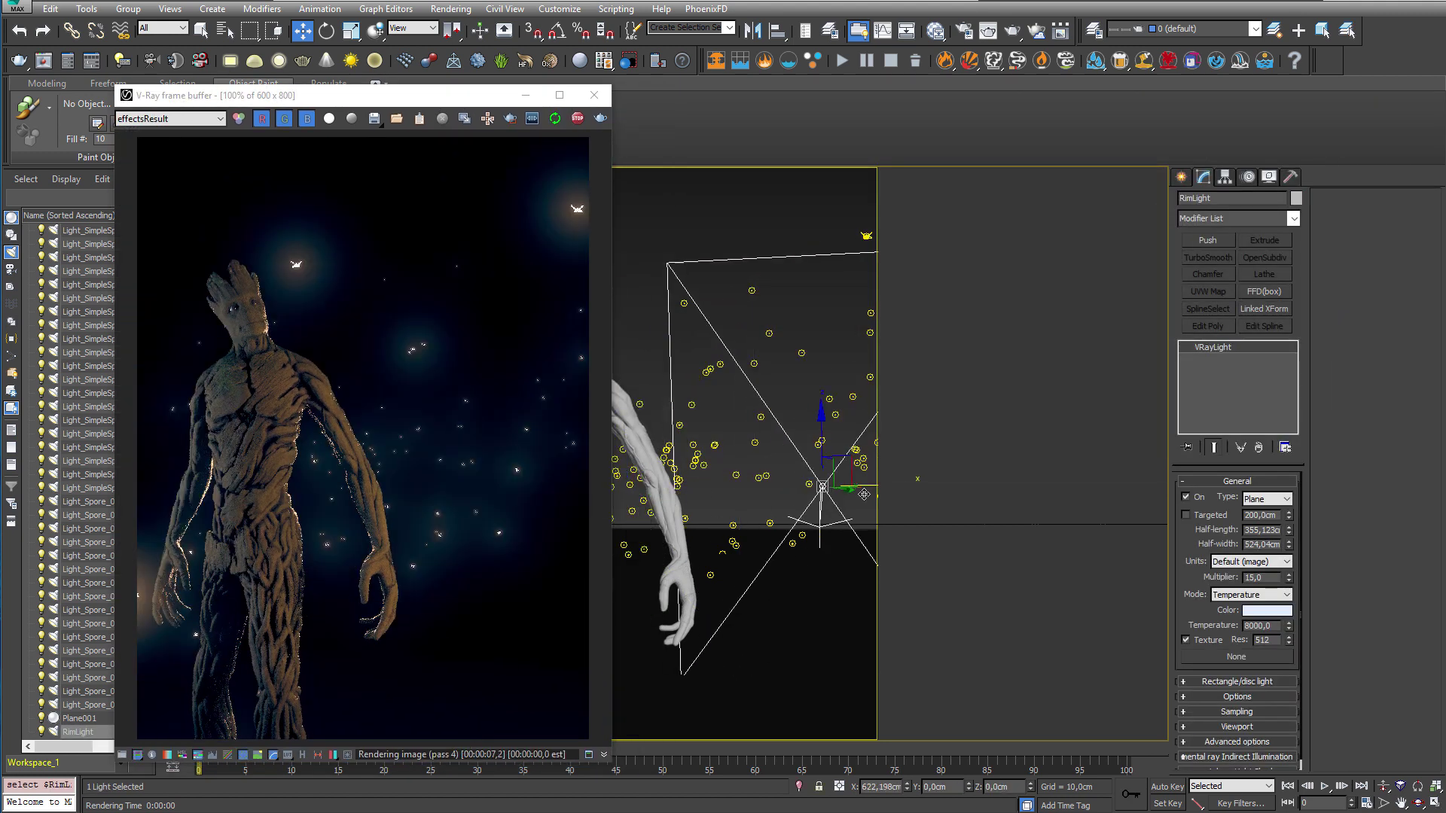
left_click_drag(792, 495, 928, 497)
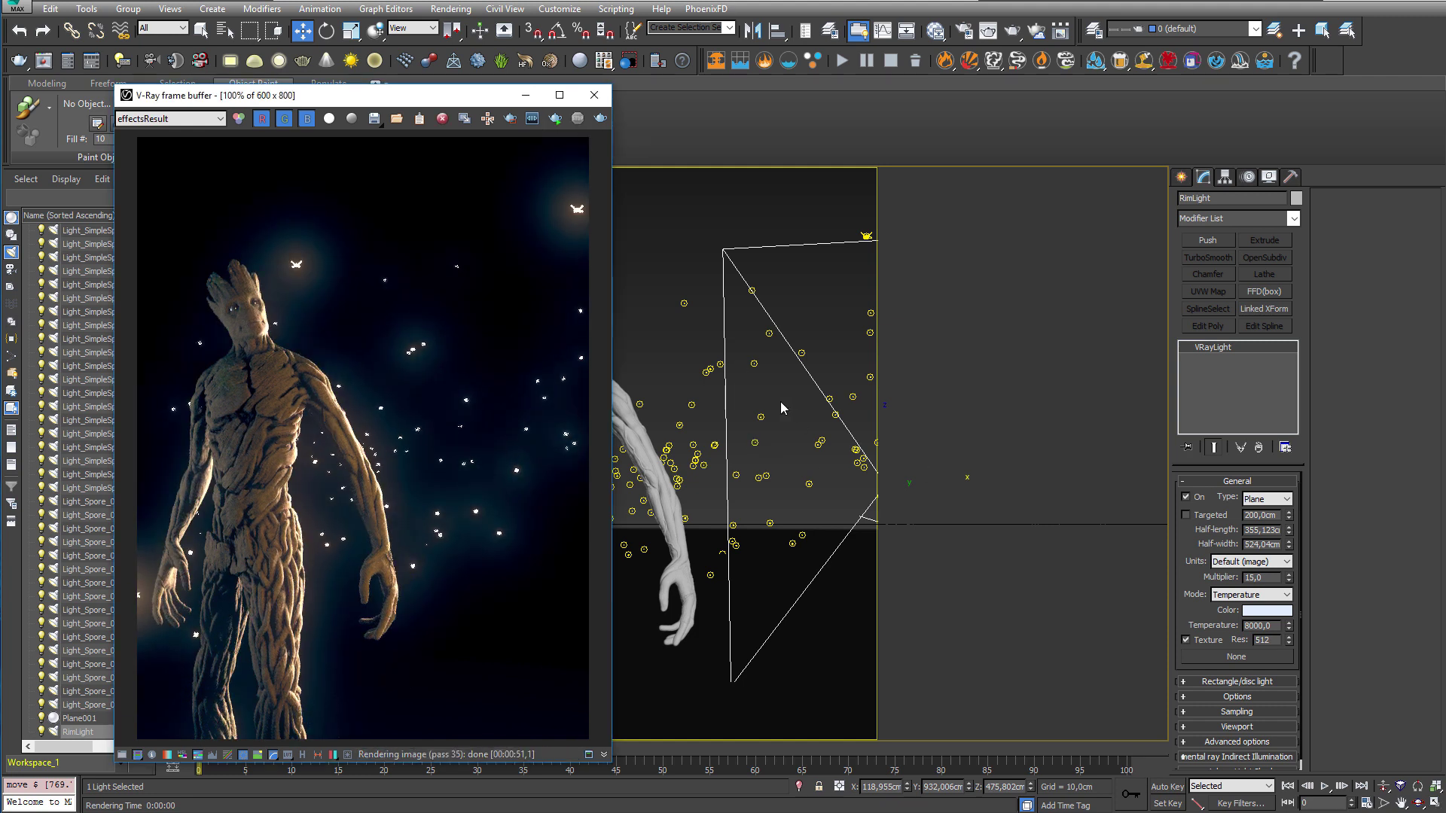
left_click_drag(781, 407, 532, 381)
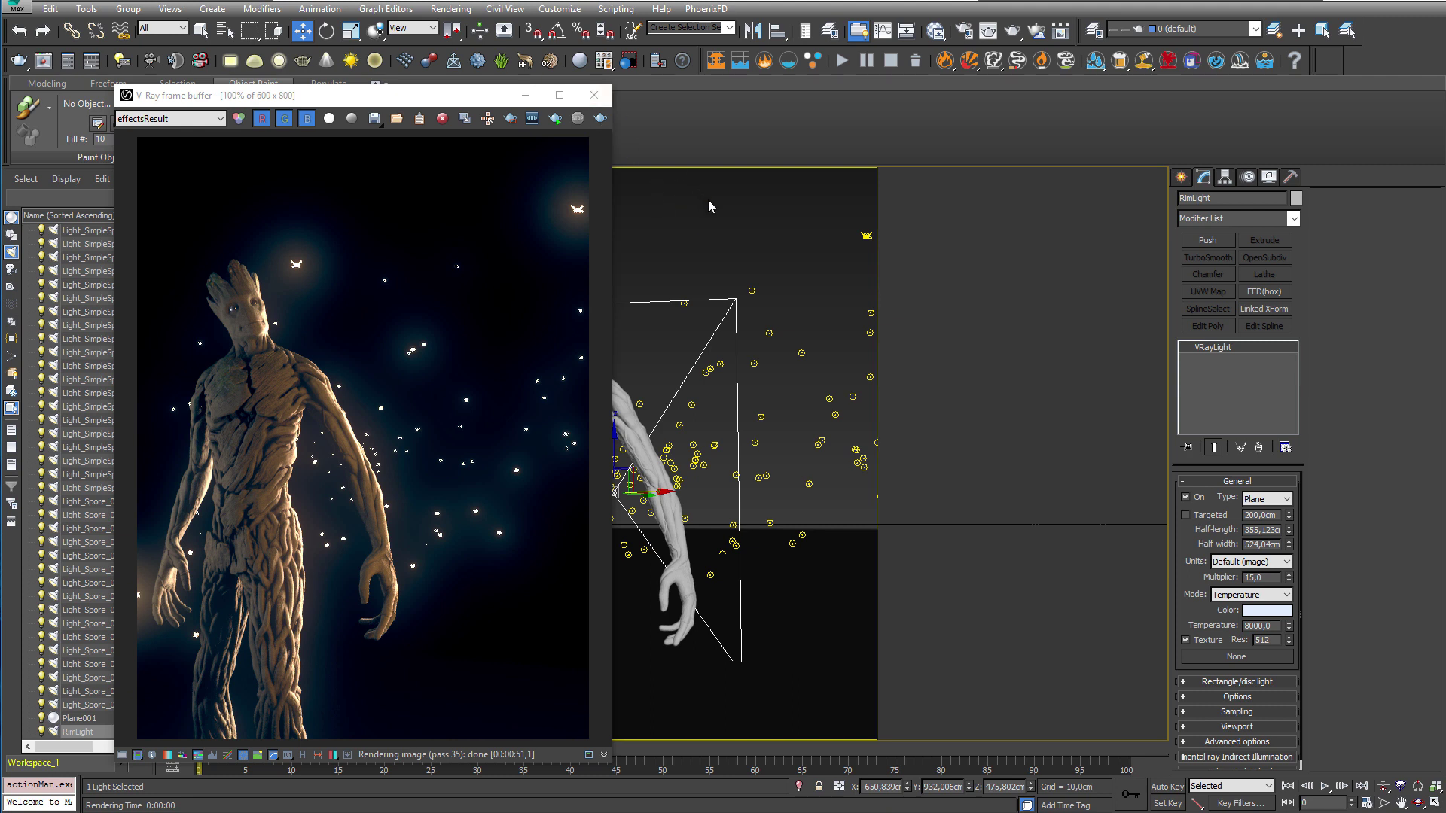
left_click(752, 230)
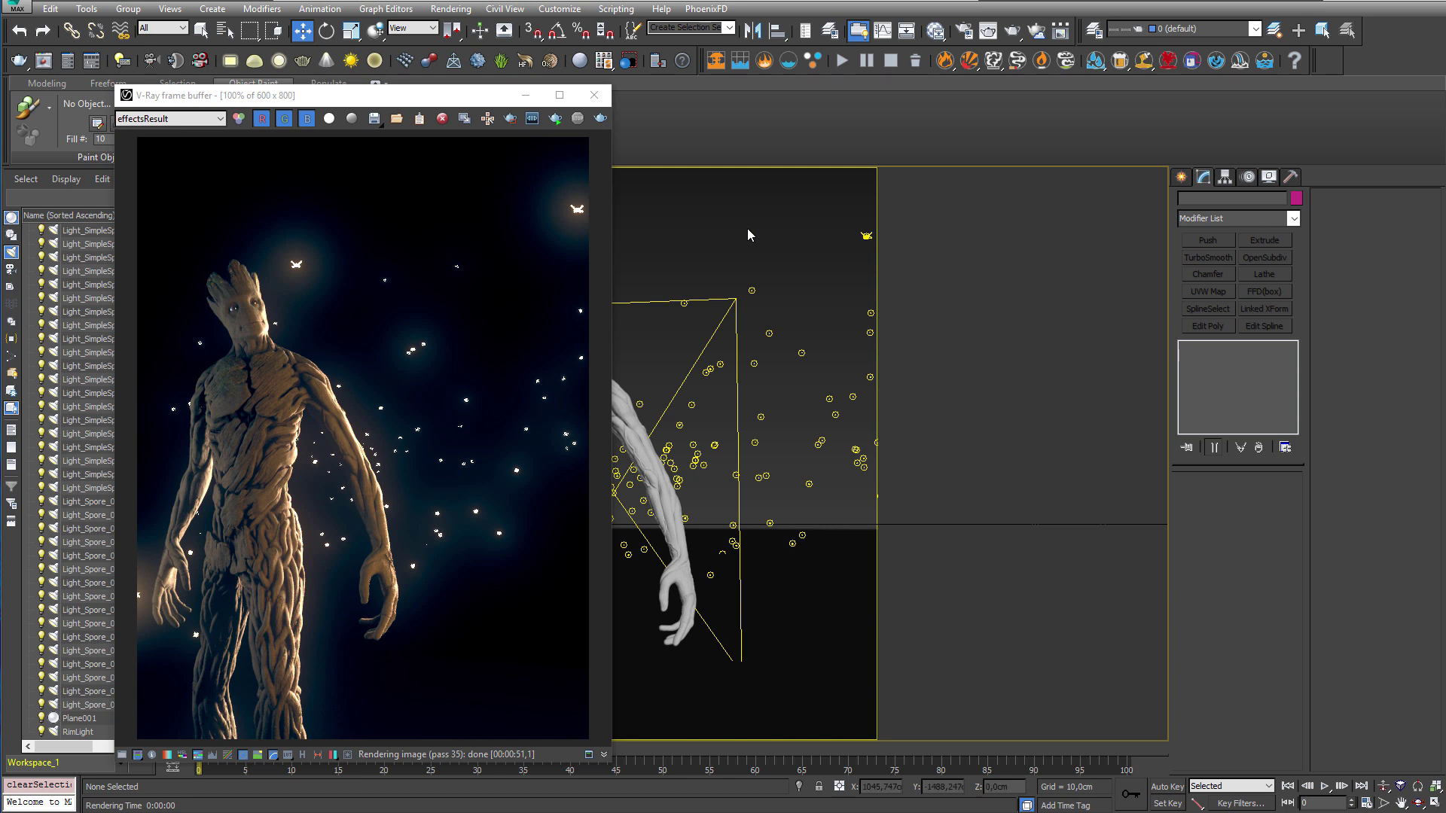
Step: Switch to the Harrison_ford_02 scene and frame its map nodes in the Slate Material Editor
key("super+Tab")
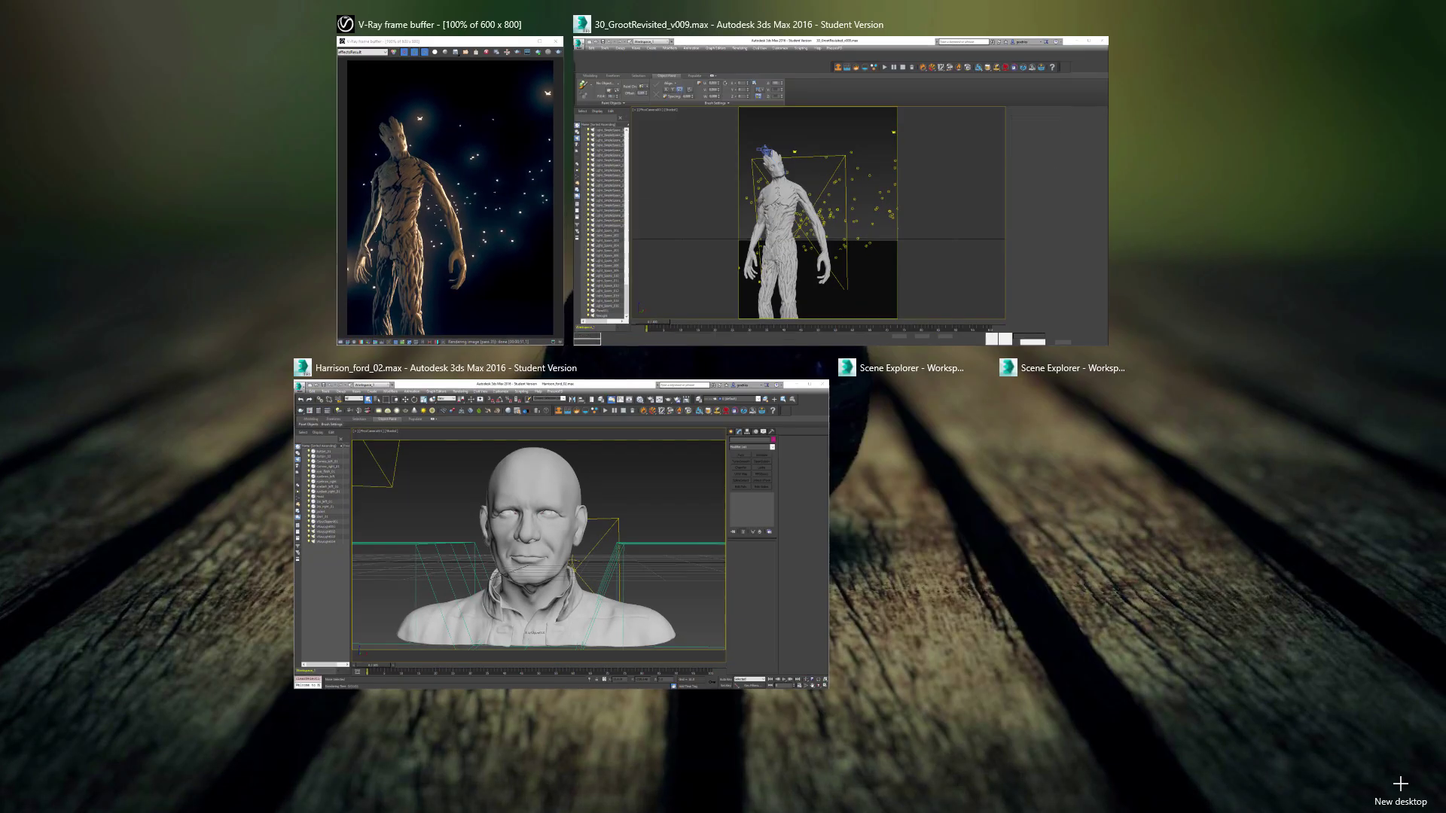
left_click(572, 494)
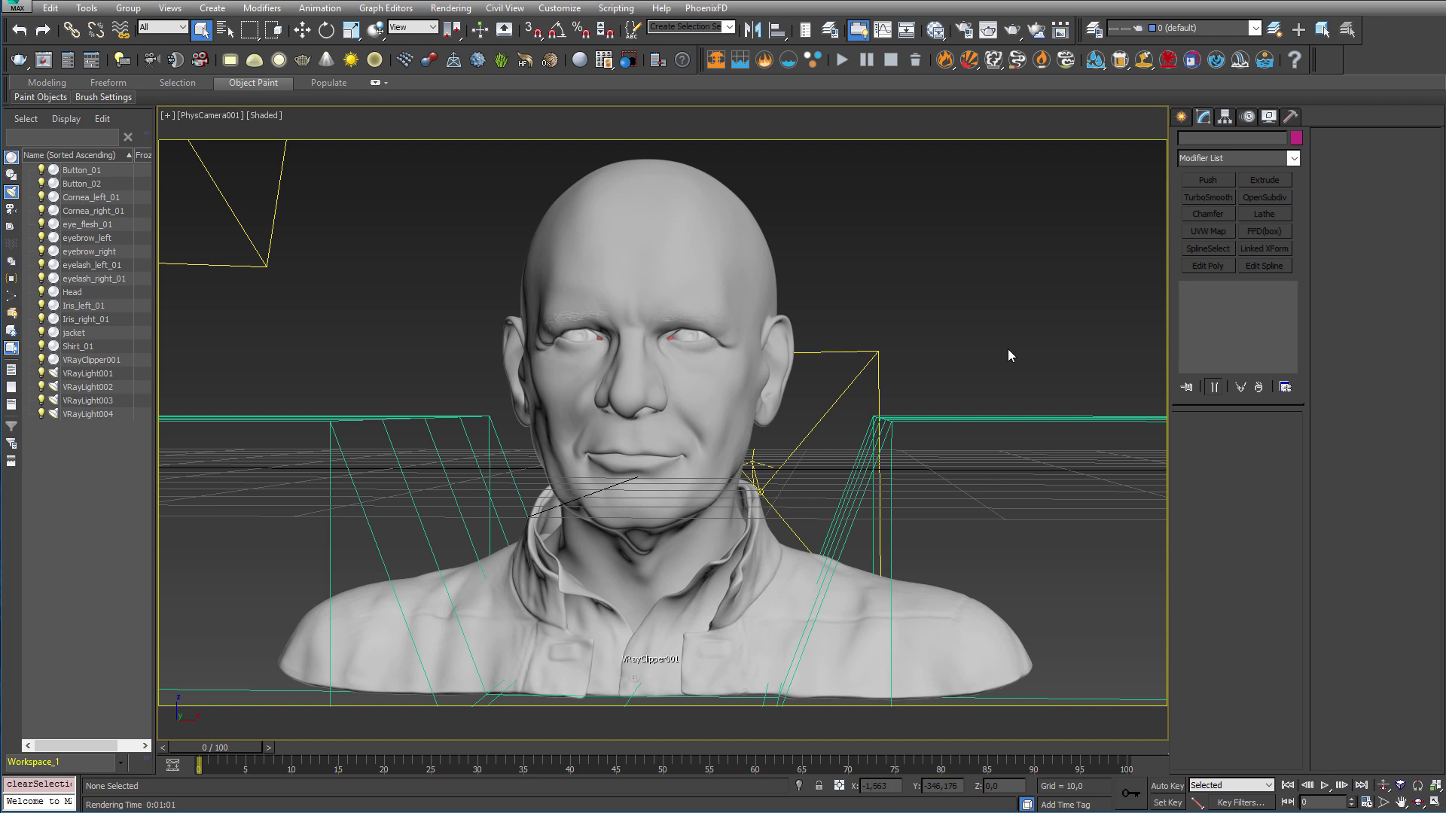
key("m")
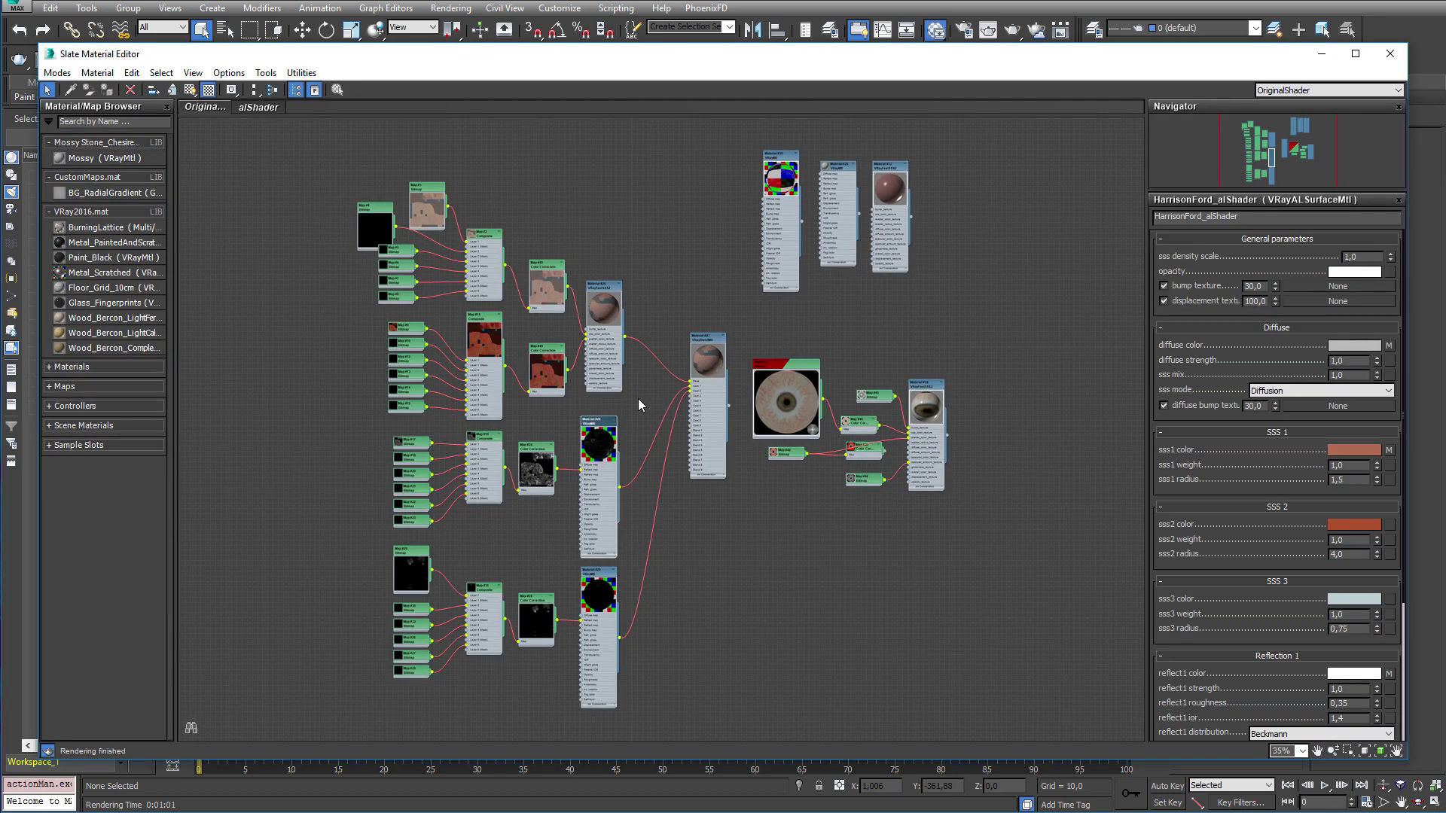
scroll(639, 399, "up", 3)
left_click(754, 299)
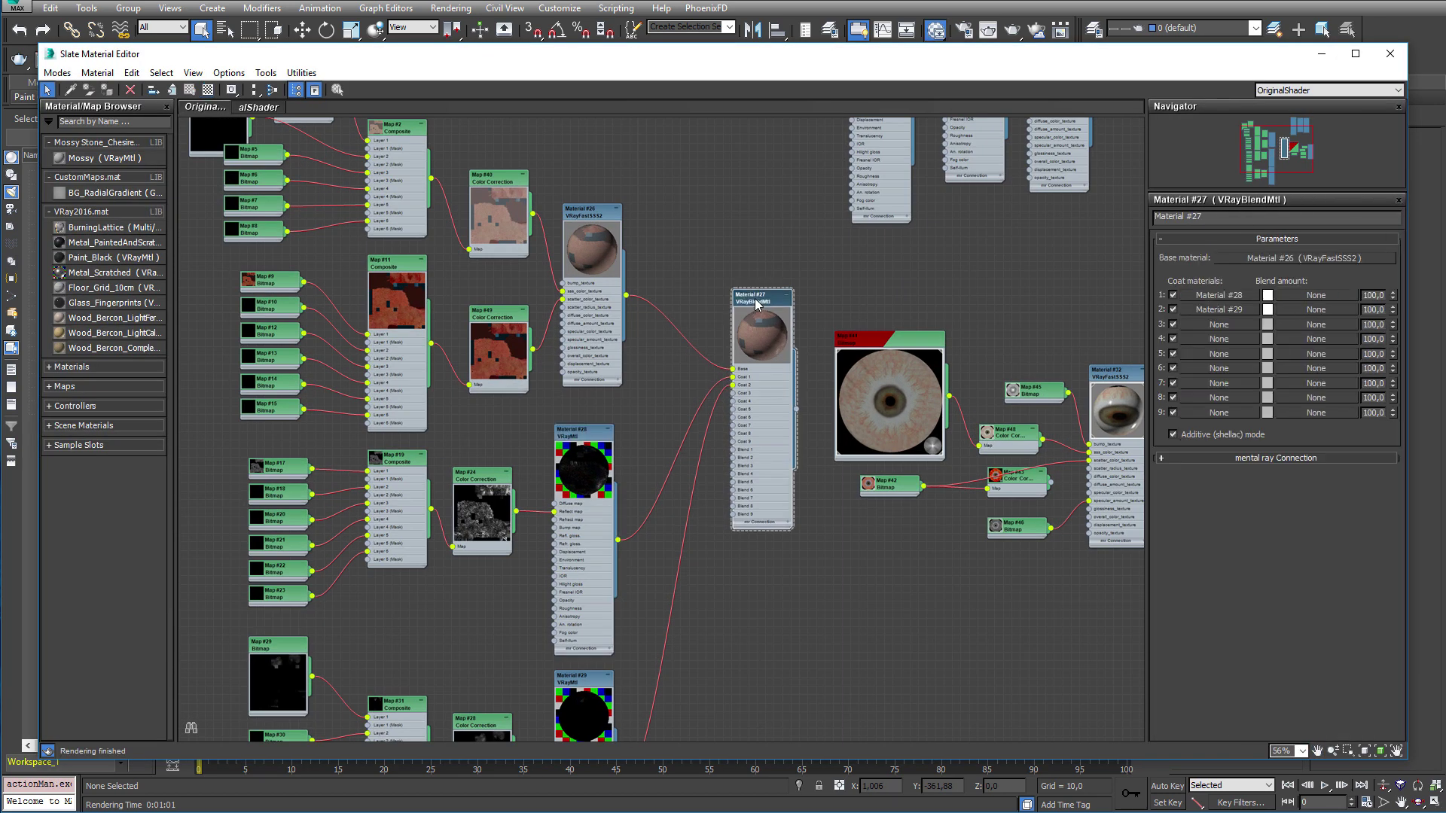
left_click(614, 230)
middle_click_drag(614, 231, 811, 301)
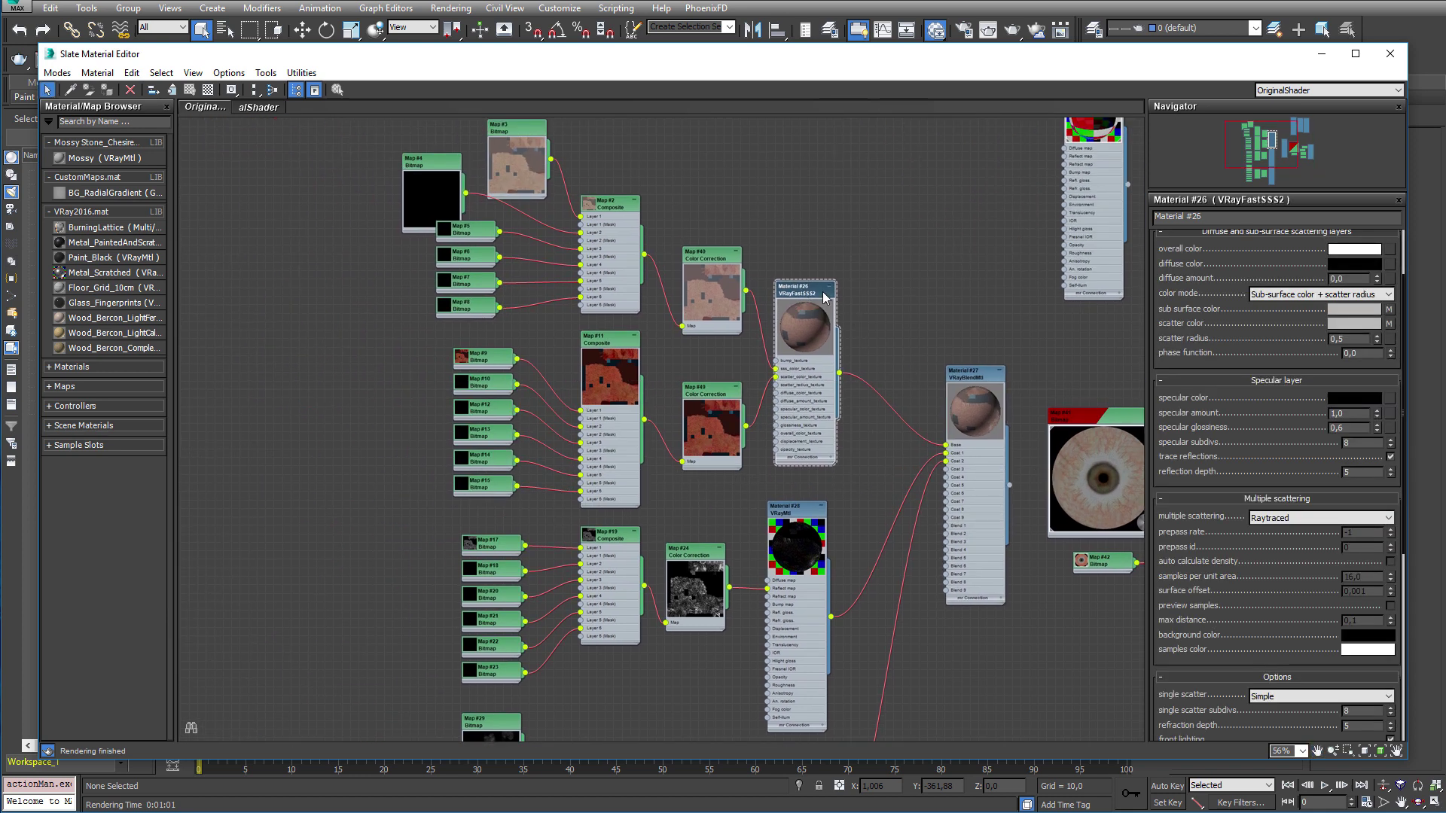
scroll(824, 296, "down", 3)
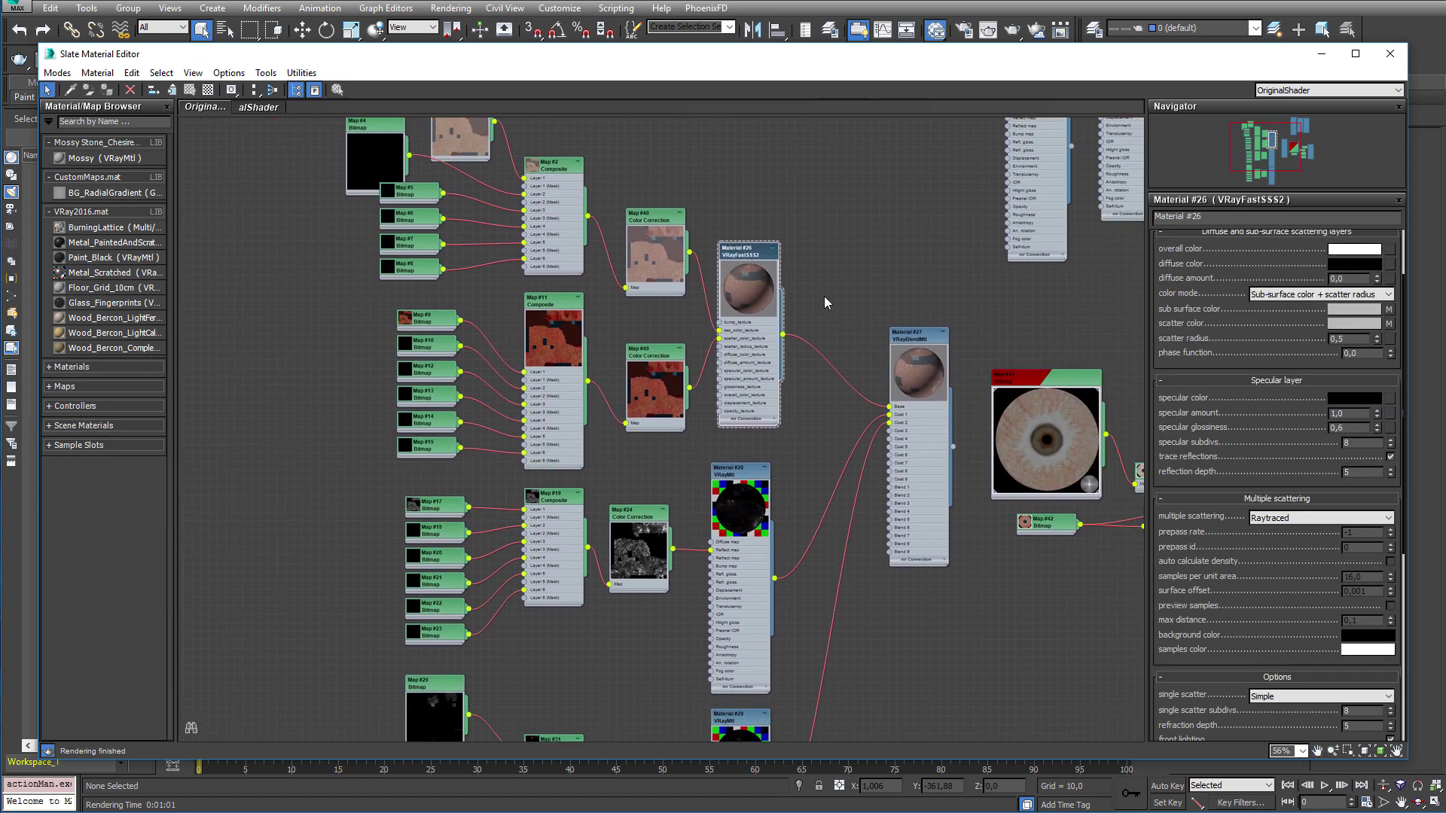
left_click_drag(451, 165, 716, 680)
key("z")
middle_click_drag(837, 443, 836, 404)
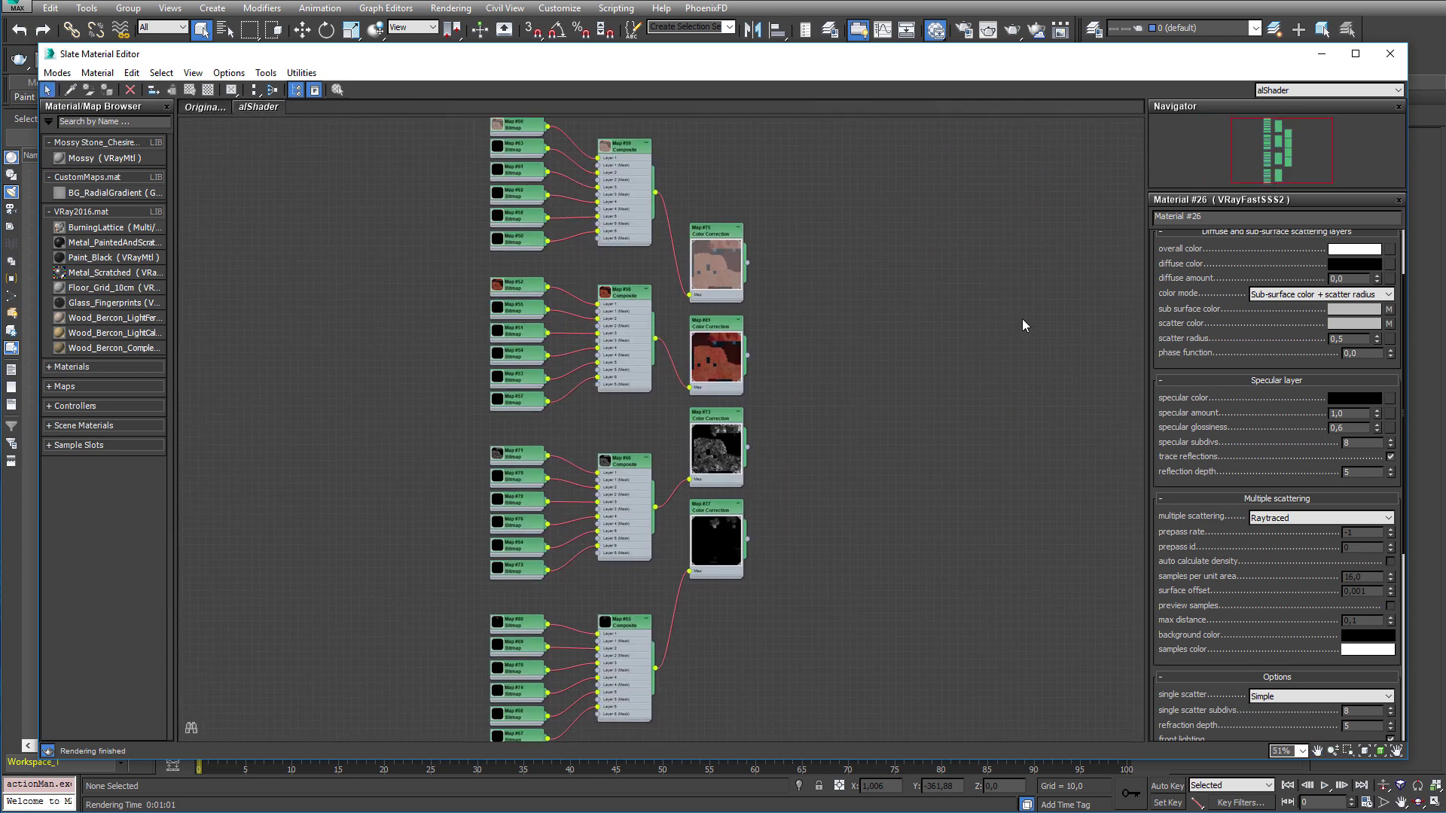
Step: Add a VRayALSurfaceMtl node (Material #39) beside the map nodes
right_click(974, 336)
mouse_move(1032, 389)
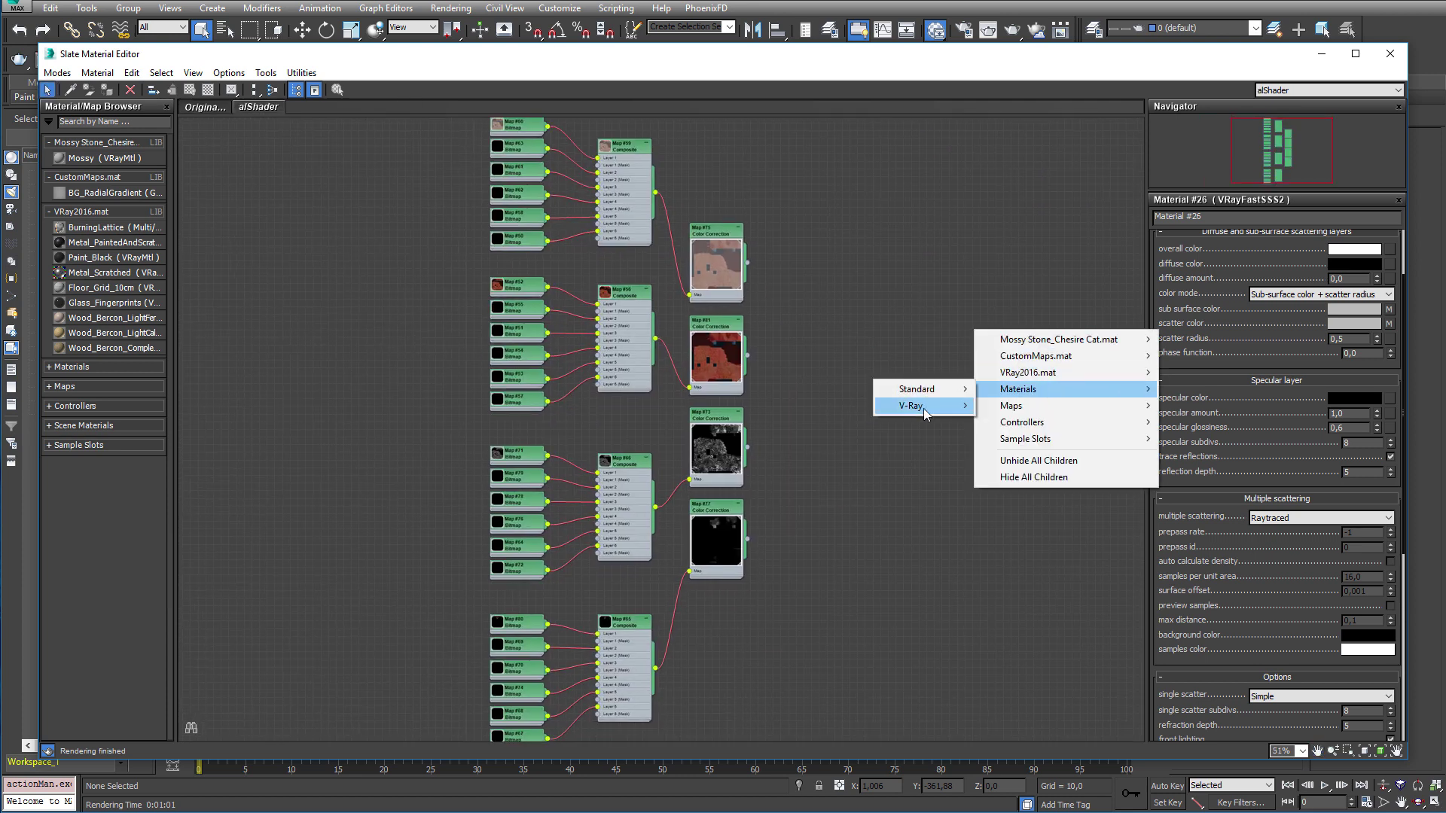
mouse_move(924, 407)
left_click(812, 423)
left_click_drag(979, 328, 873, 279)
double_click(870, 305)
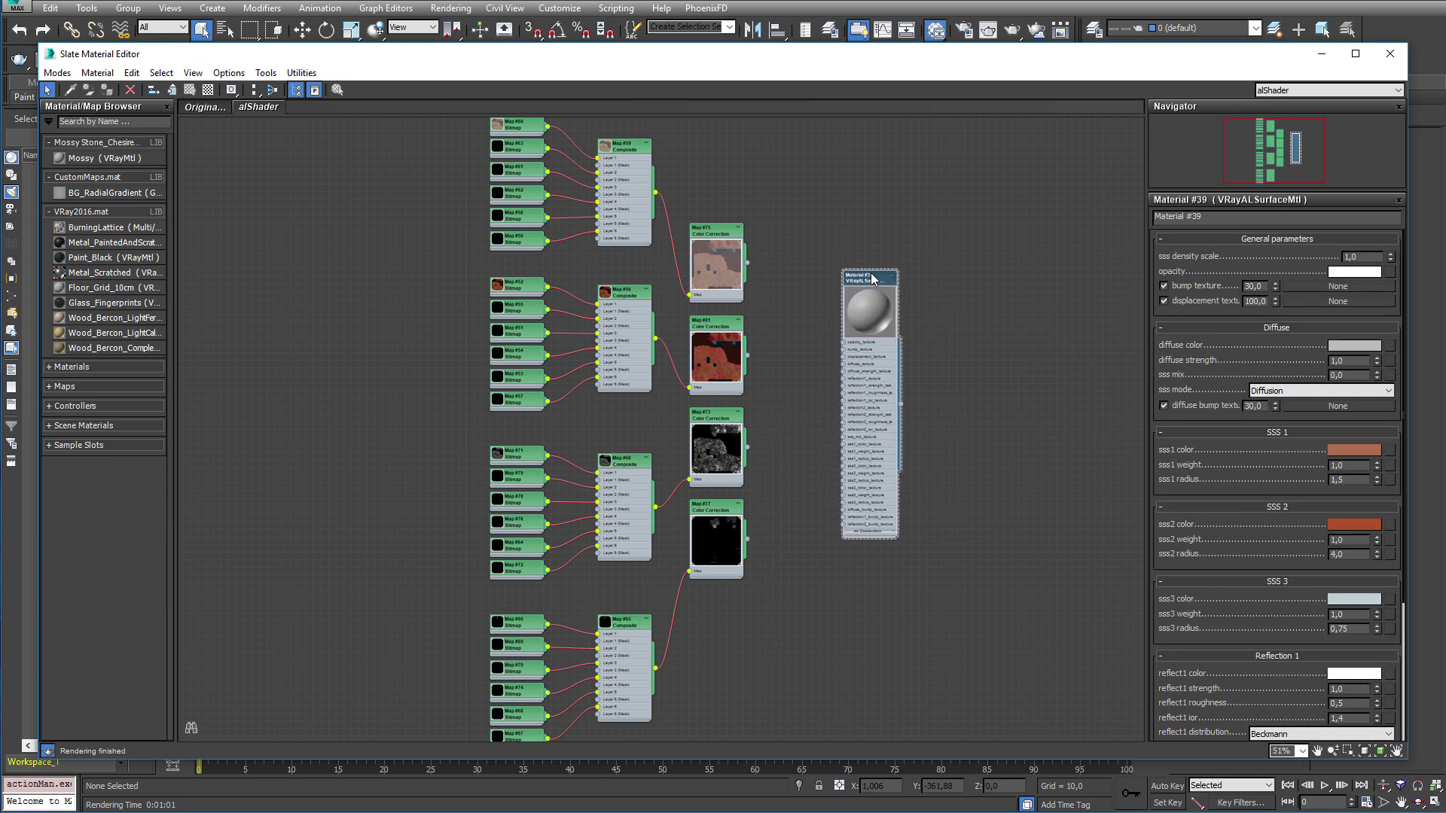
Step: Wire Map #75 to diffuse, #81 to SSS colour, #73 to reflection1 and #77 to reflection2
left_click_drag(747, 263, 838, 367)
scroll(840, 357, "up", 5)
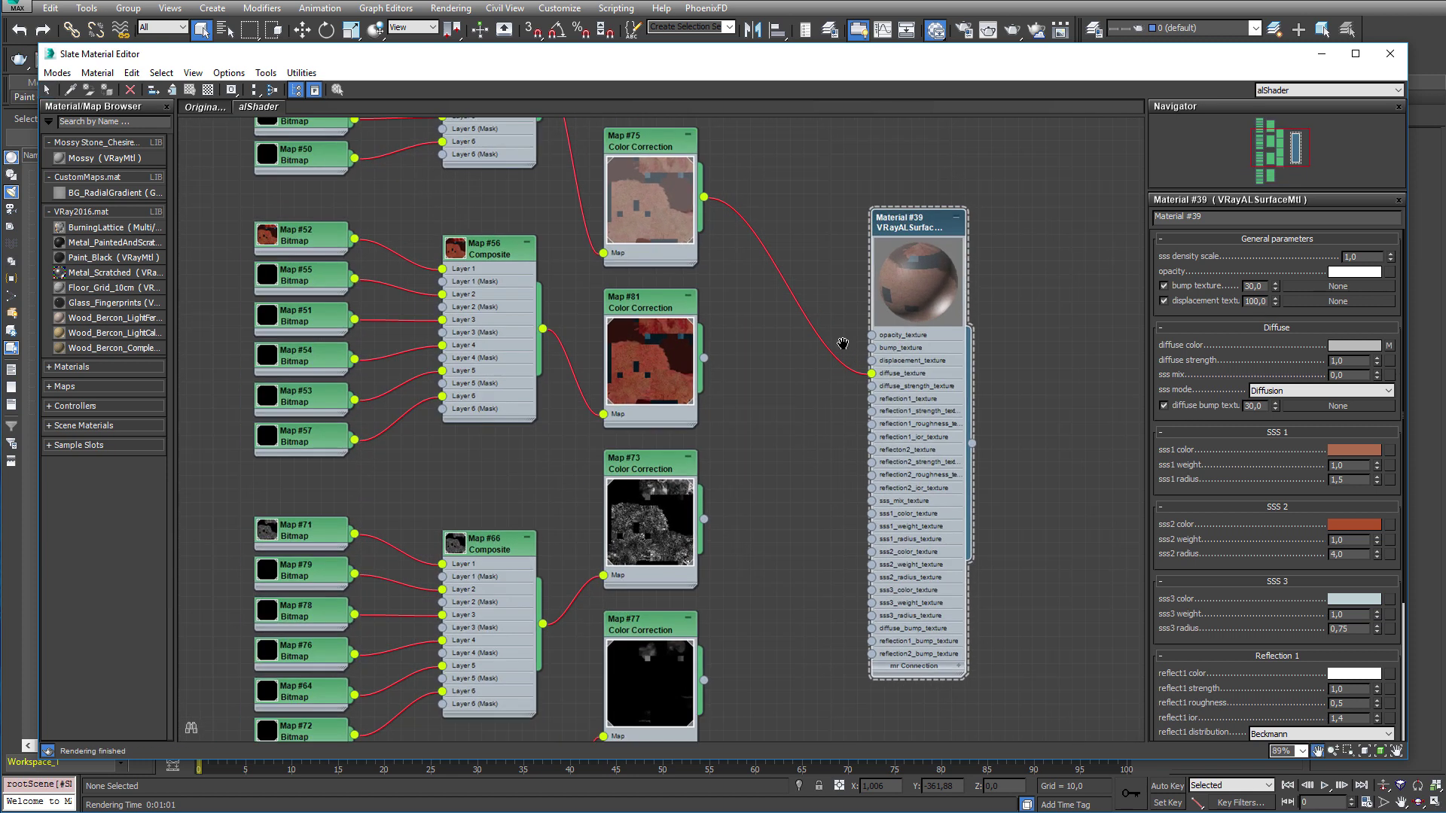
left_click_drag(684, 337, 856, 497)
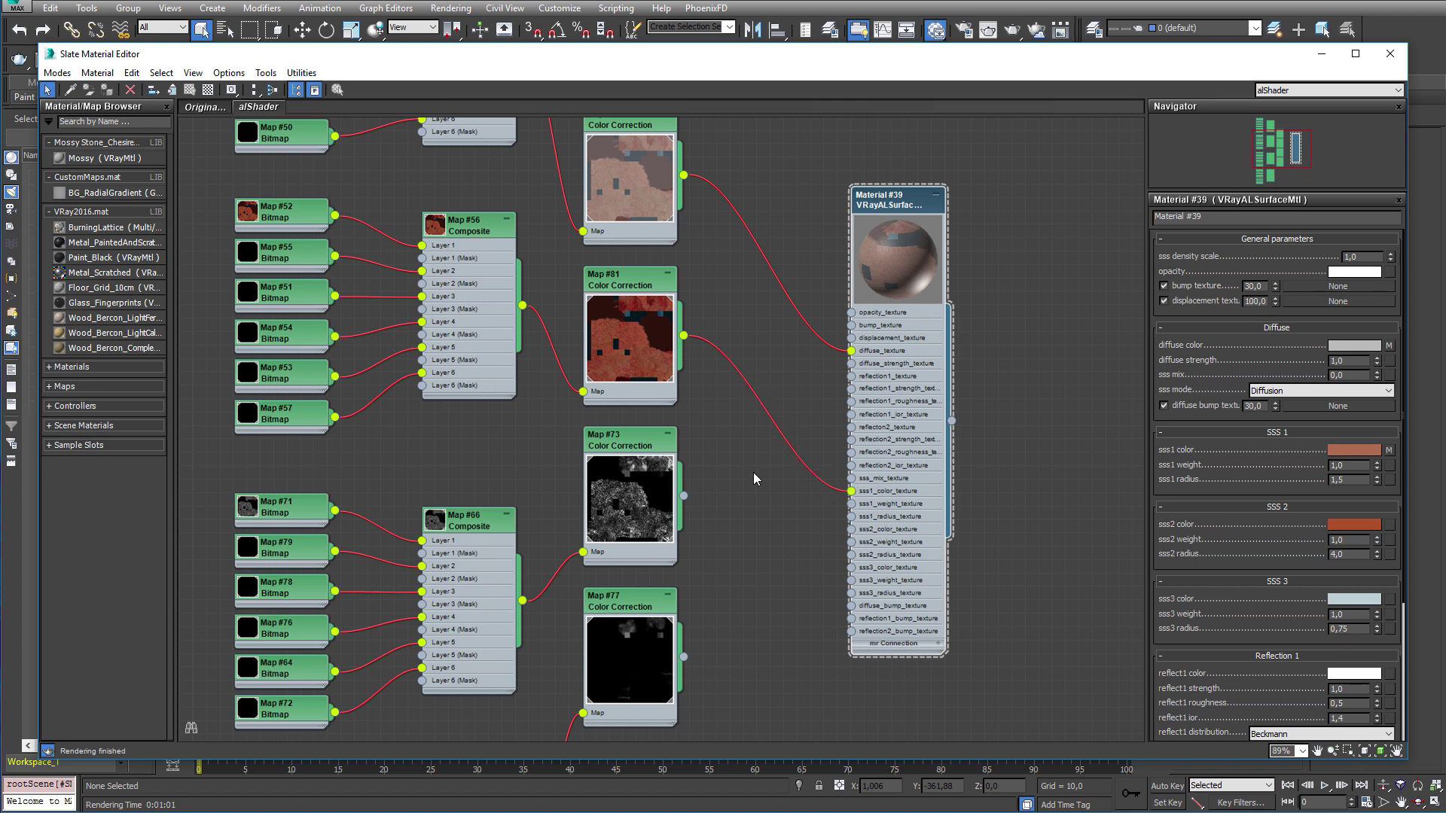
left_click_drag(683, 495, 852, 376)
left_click_drag(684, 657, 852, 427)
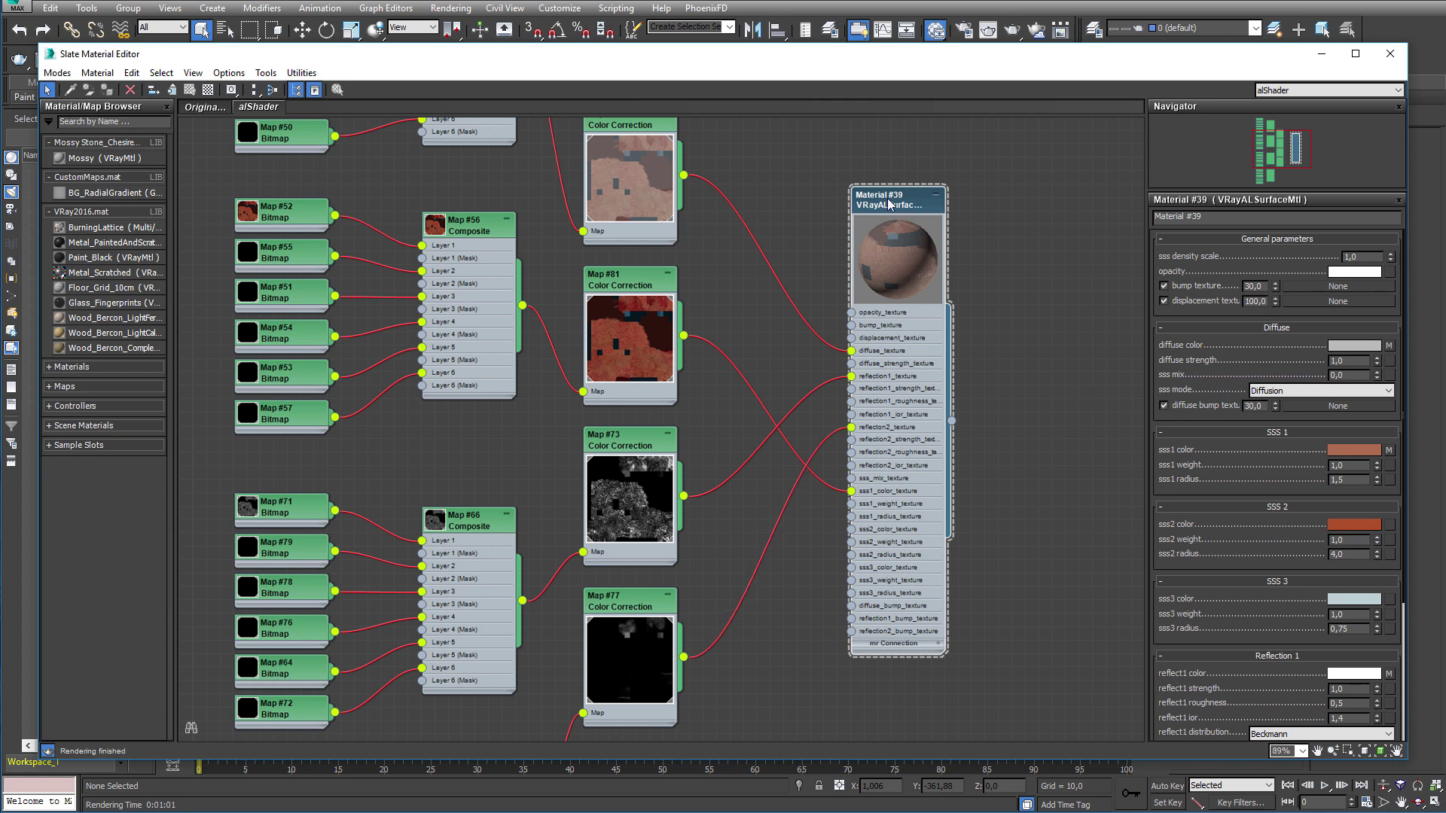
Step: Rename the material HarrisonFord_alShader and set its sss mix to 1
double_click(1227, 222)
type("HarrisonFord_alShader")
key("Return")
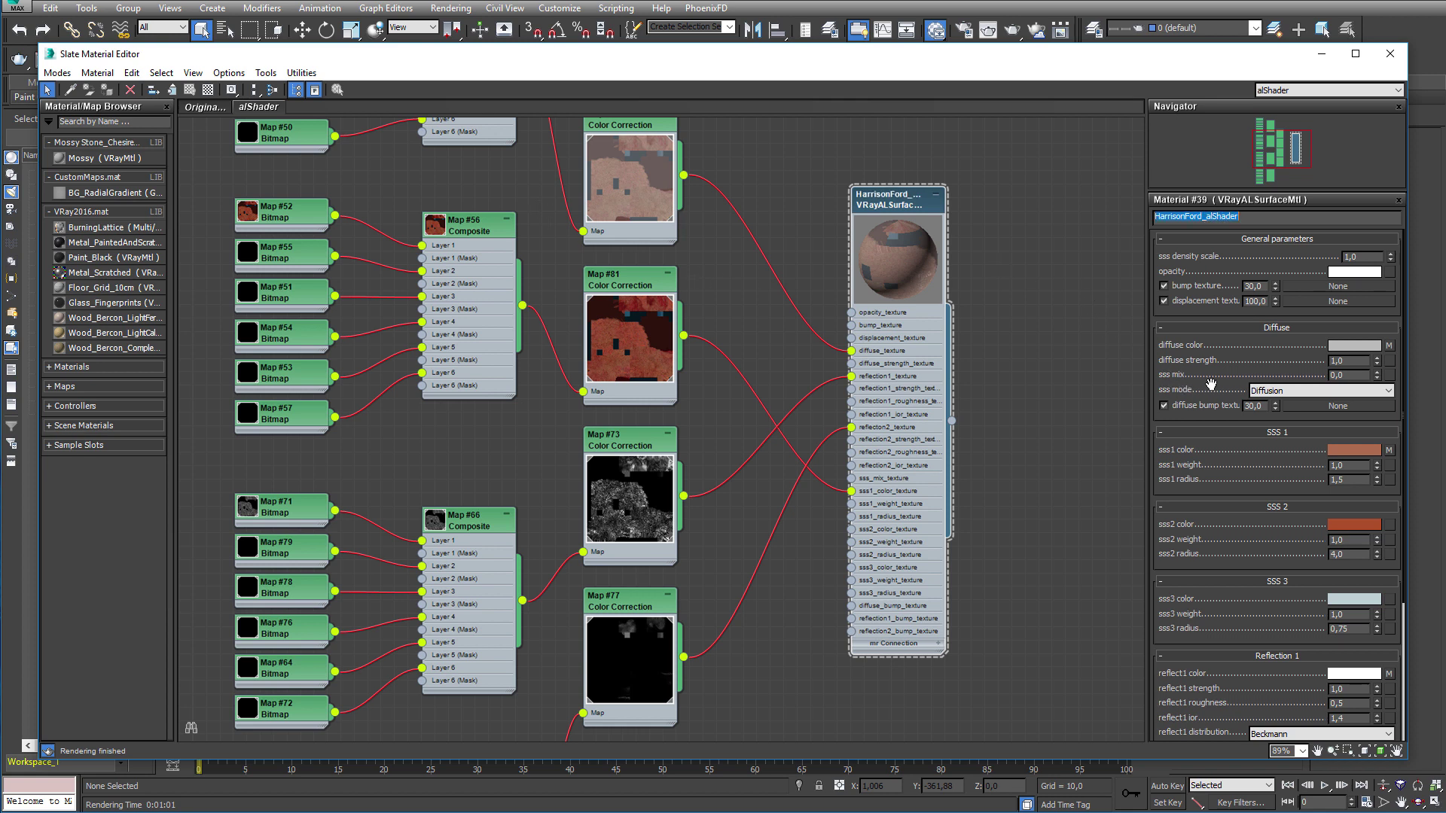
double_click(1348, 374)
type("1")
key("Return")
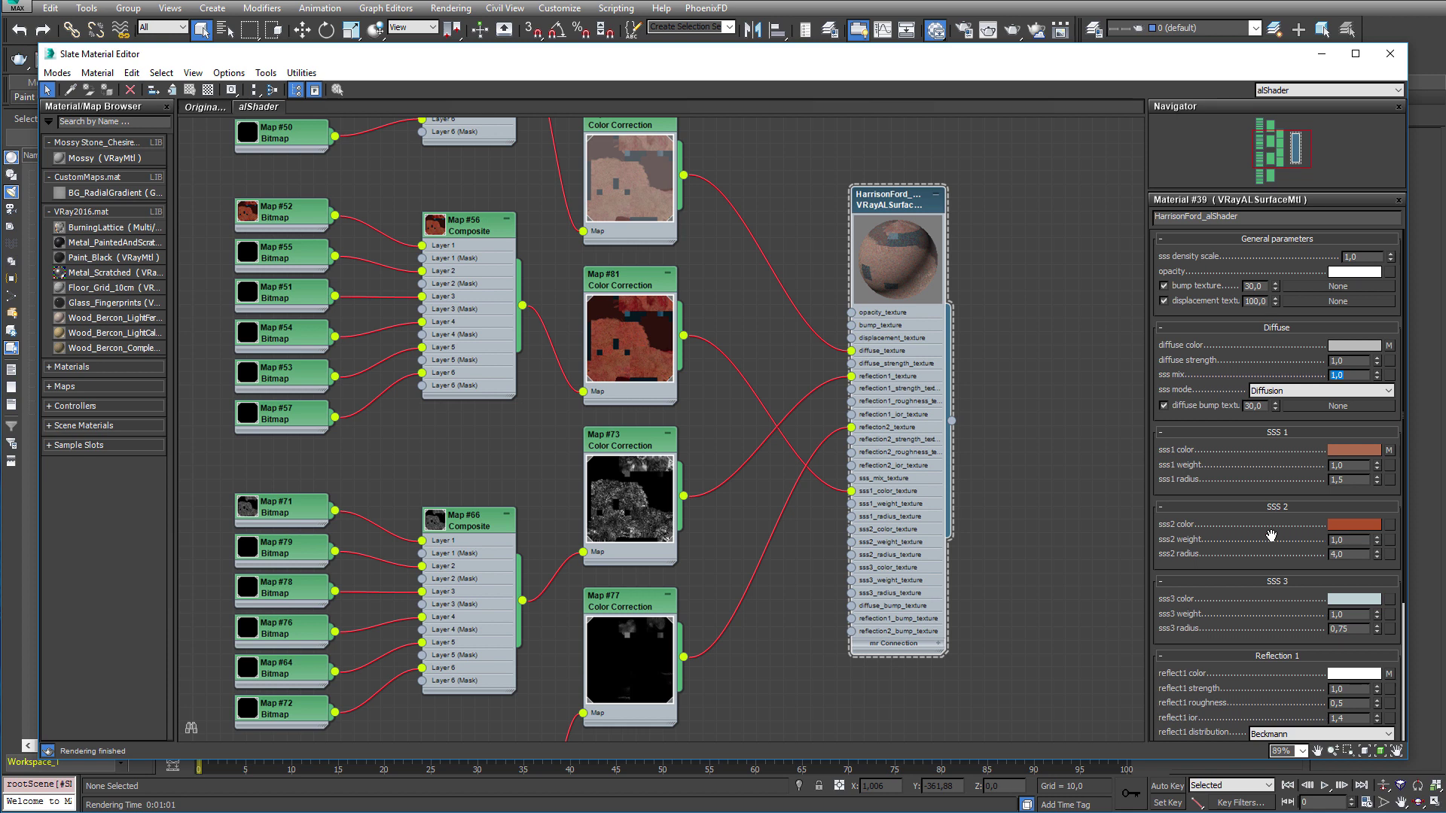
Step: Set reflect1 roughness to 0,35 and reflect2 roughness to 0,1
left_click_drag(1272, 537, 1273, 289)
double_click(1338, 512)
type("0,35")
key("Return")
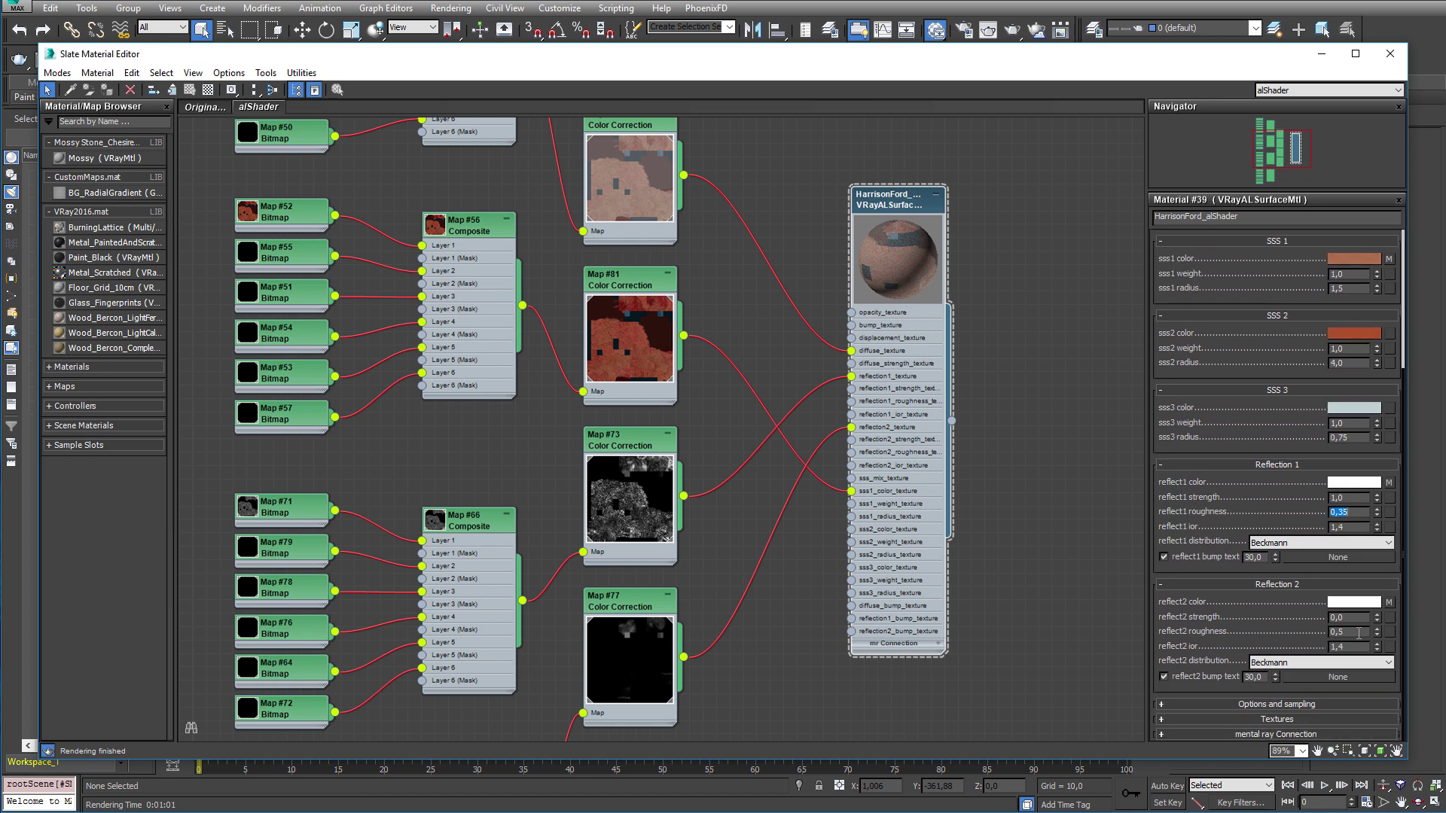
double_click(1348, 633)
type("0,1")
key("Return")
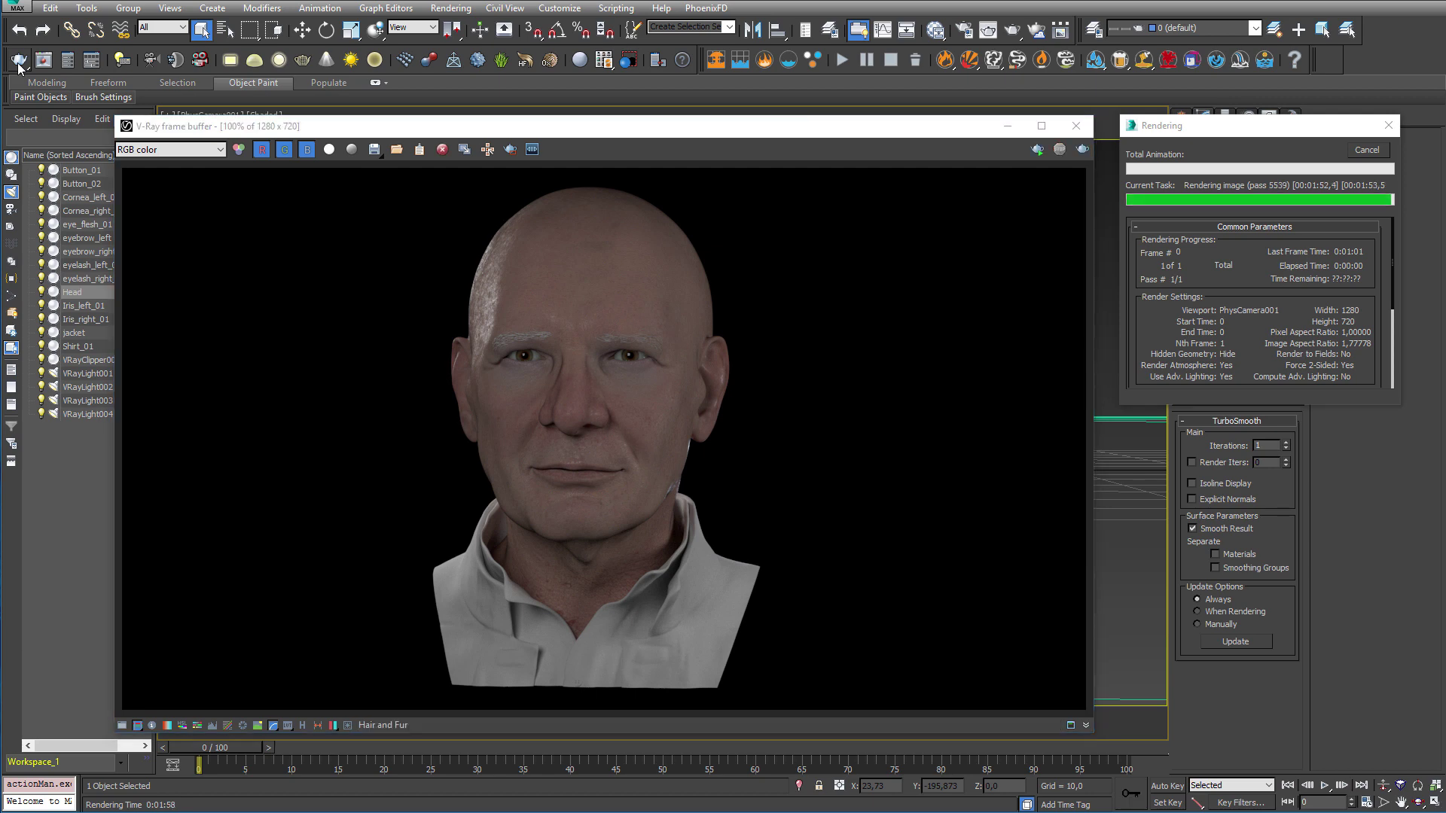
Step: Launch a production render of the Harrison_ford_02 head with the updated alShader
left_click(19, 60)
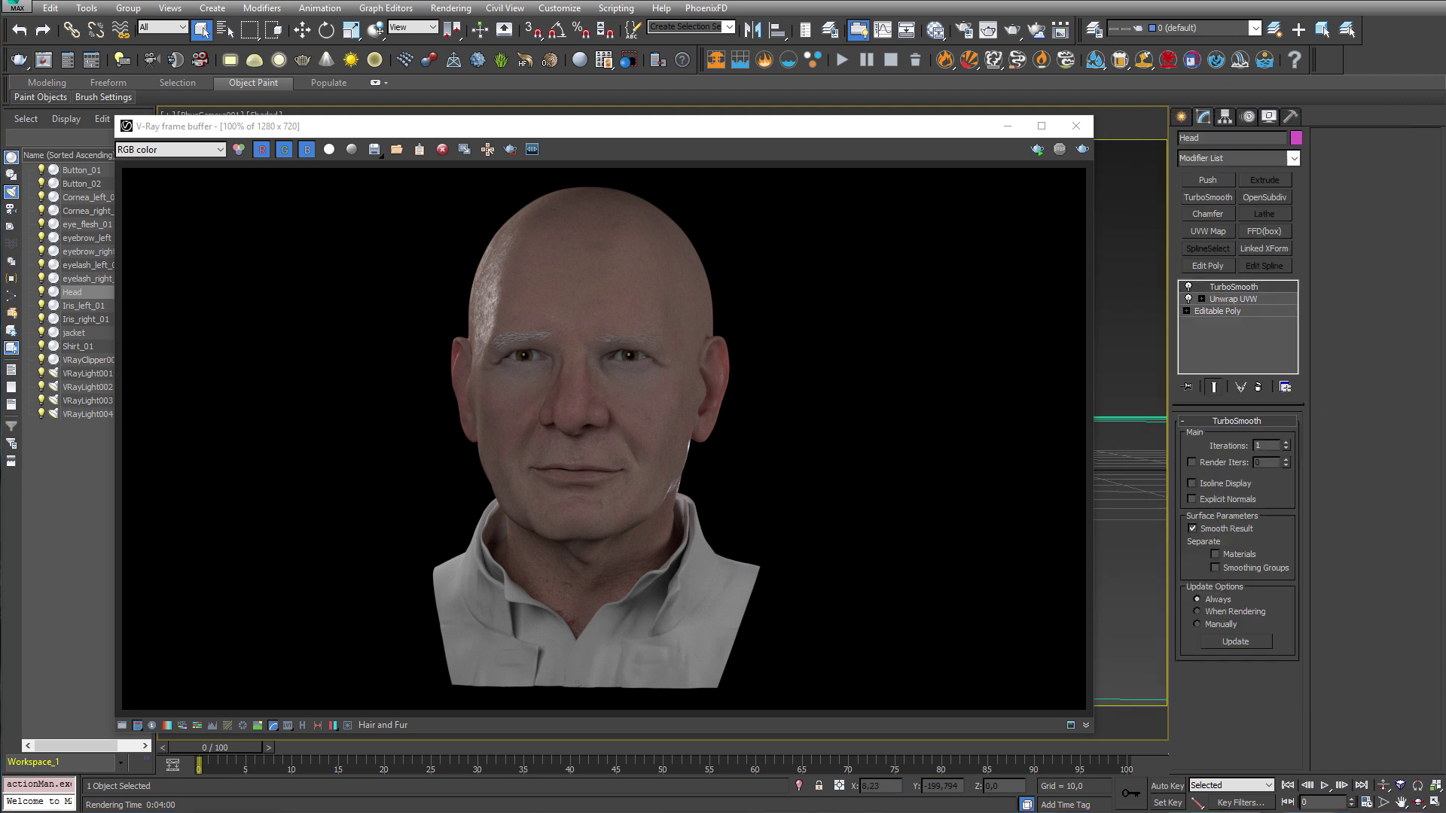
Step: Set the previous and new renders as A and B in VFB History and wipe-split at the face's centre
left_click_drag(694, 126, 820, 126)
left_click(427, 724)
left_click(167, 233)
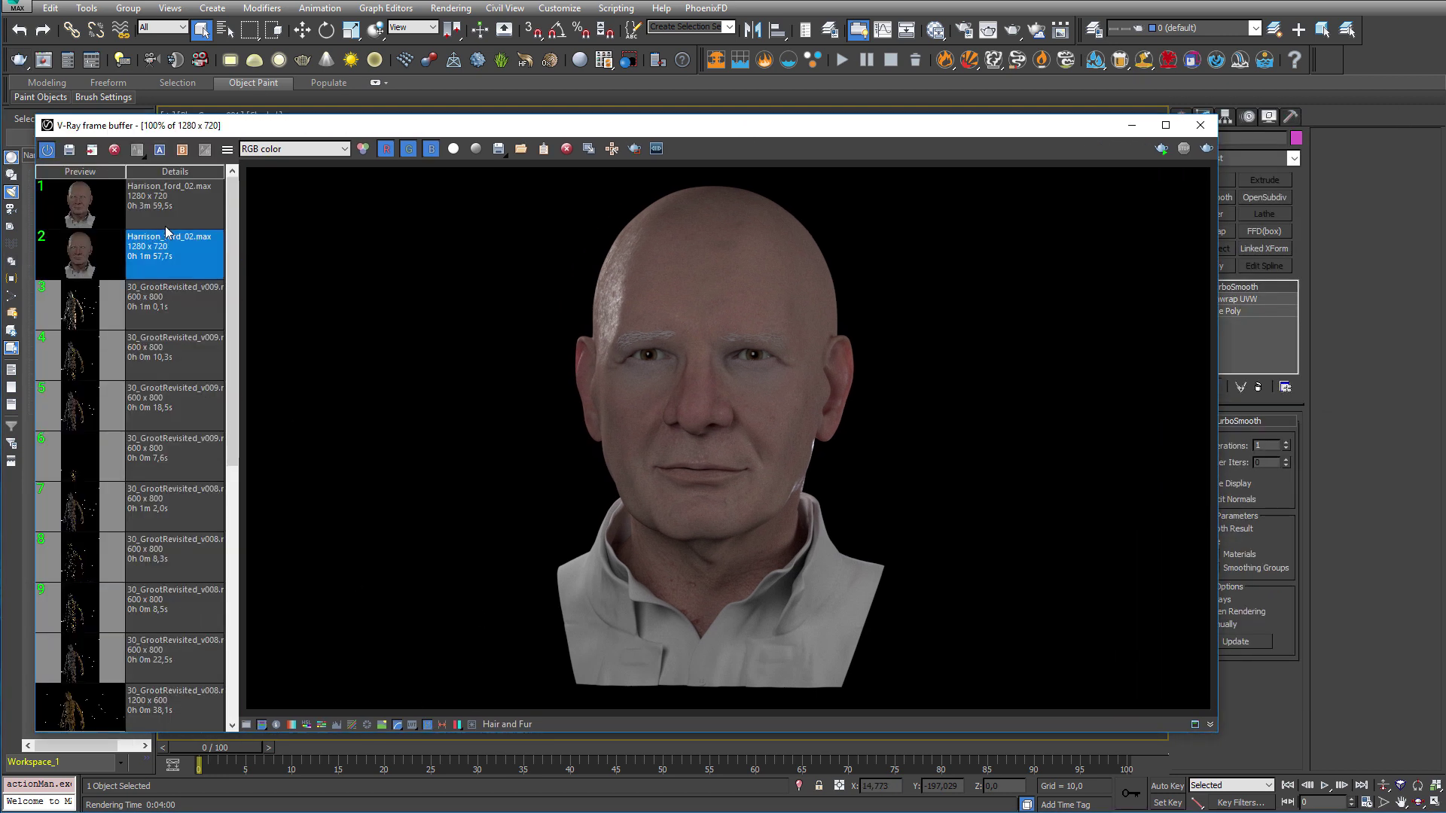
left_click(160, 149)
left_click(170, 196)
left_click(182, 149)
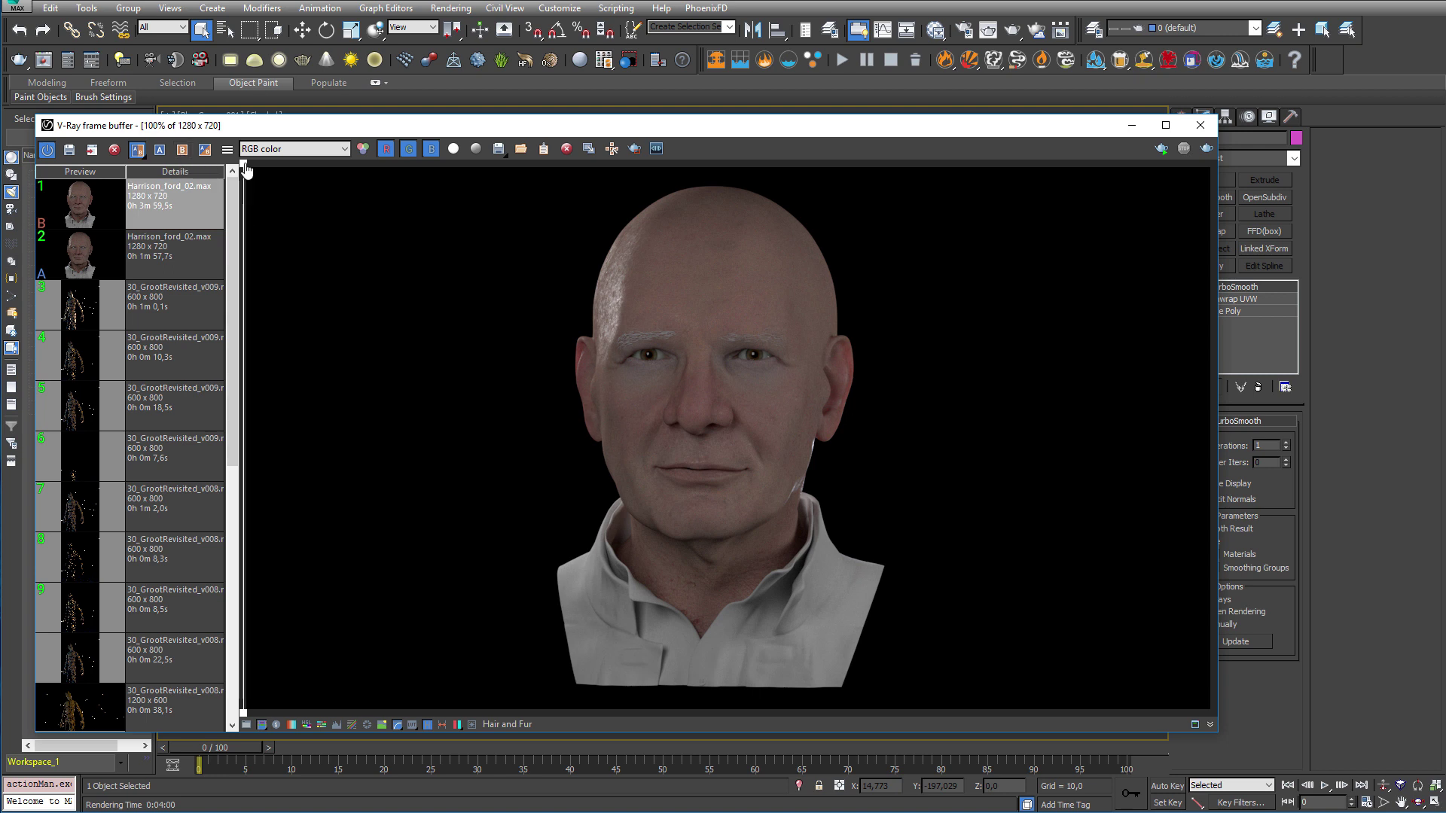
left_click_drag(245, 170, 698, 204)
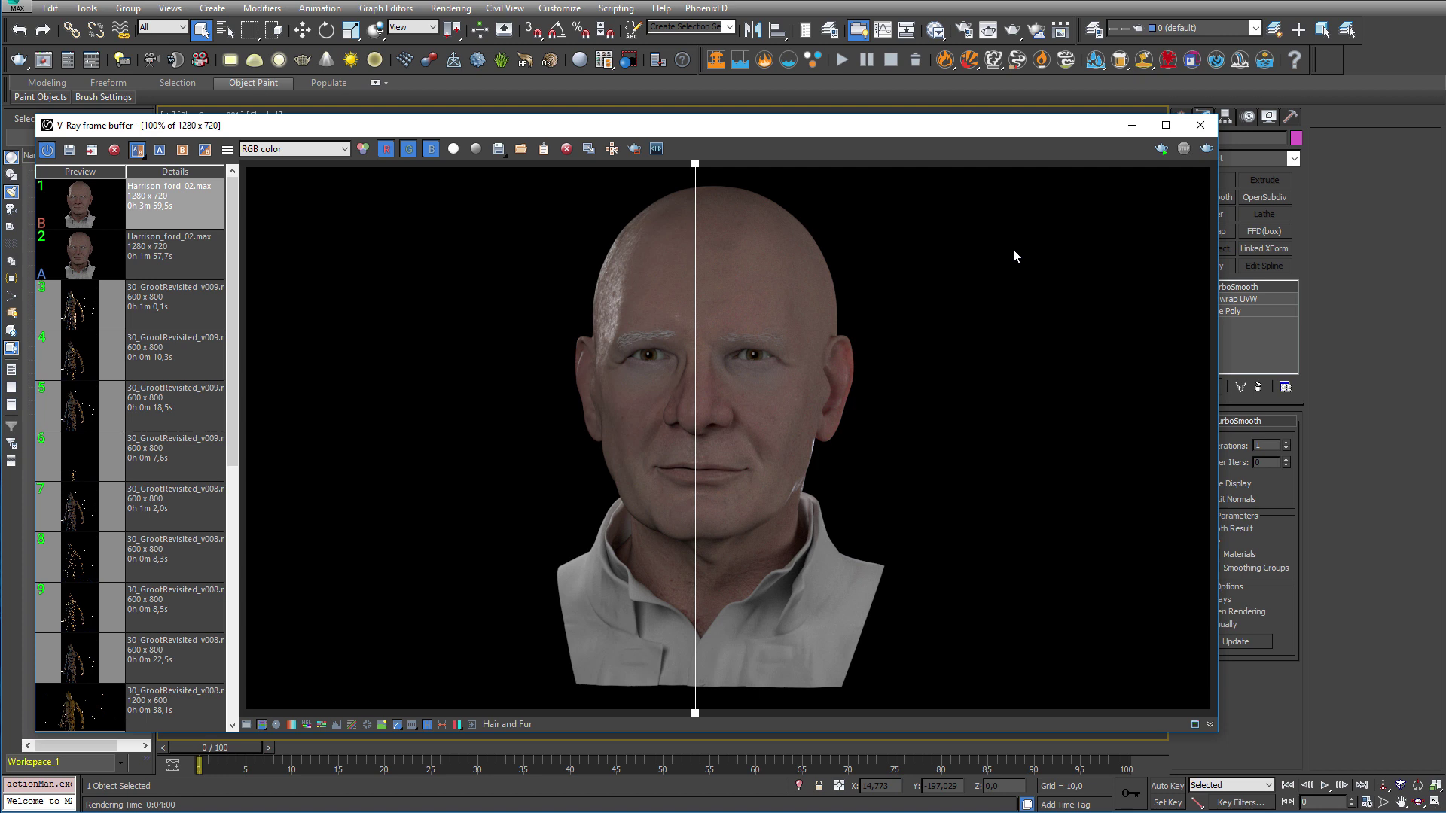
Step: Switch to Chrome's NVIDIA MDL page and scroll down to its supported applications and plug-ins list
key("super+Tab")
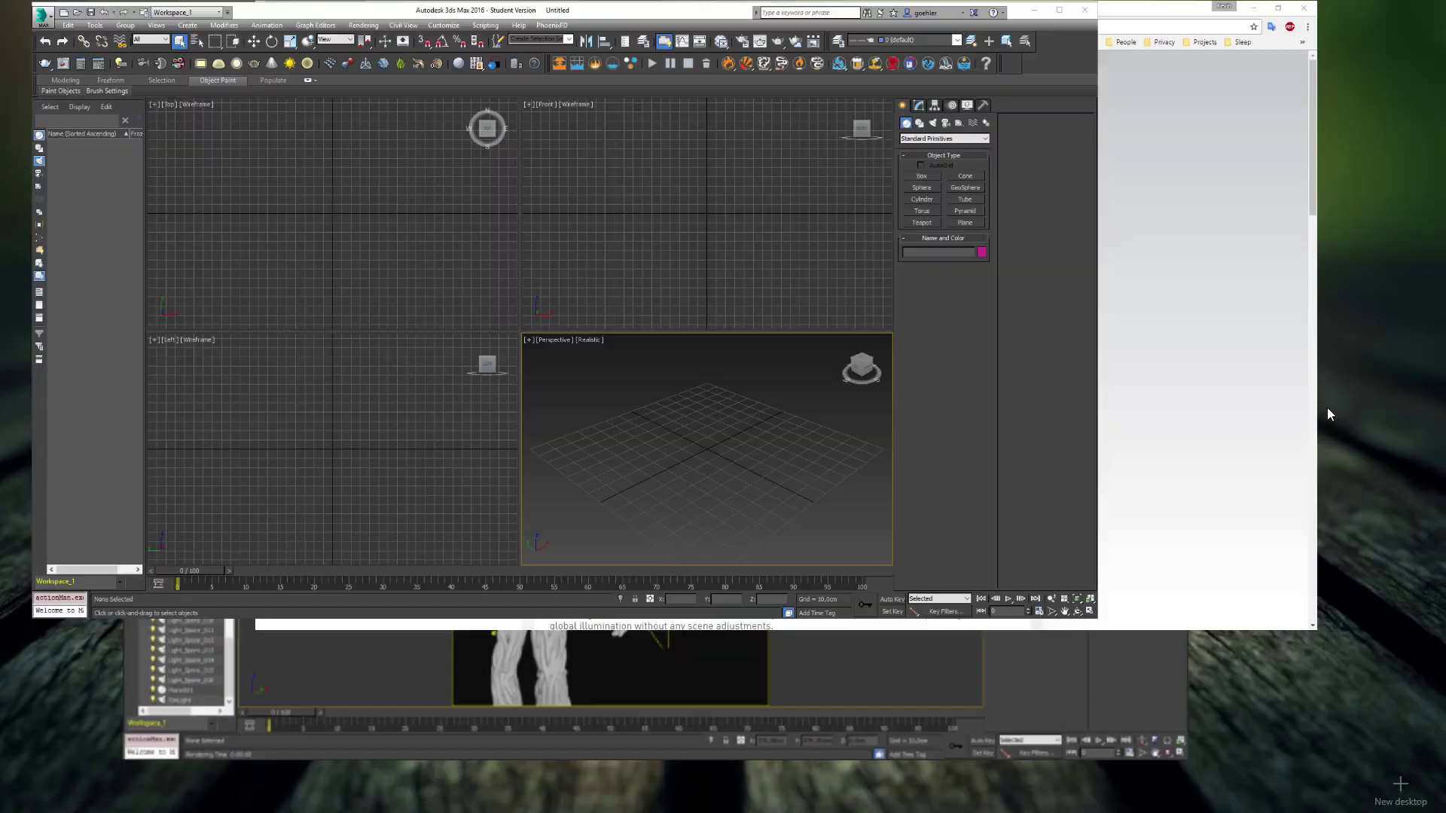
left_click(920, 278)
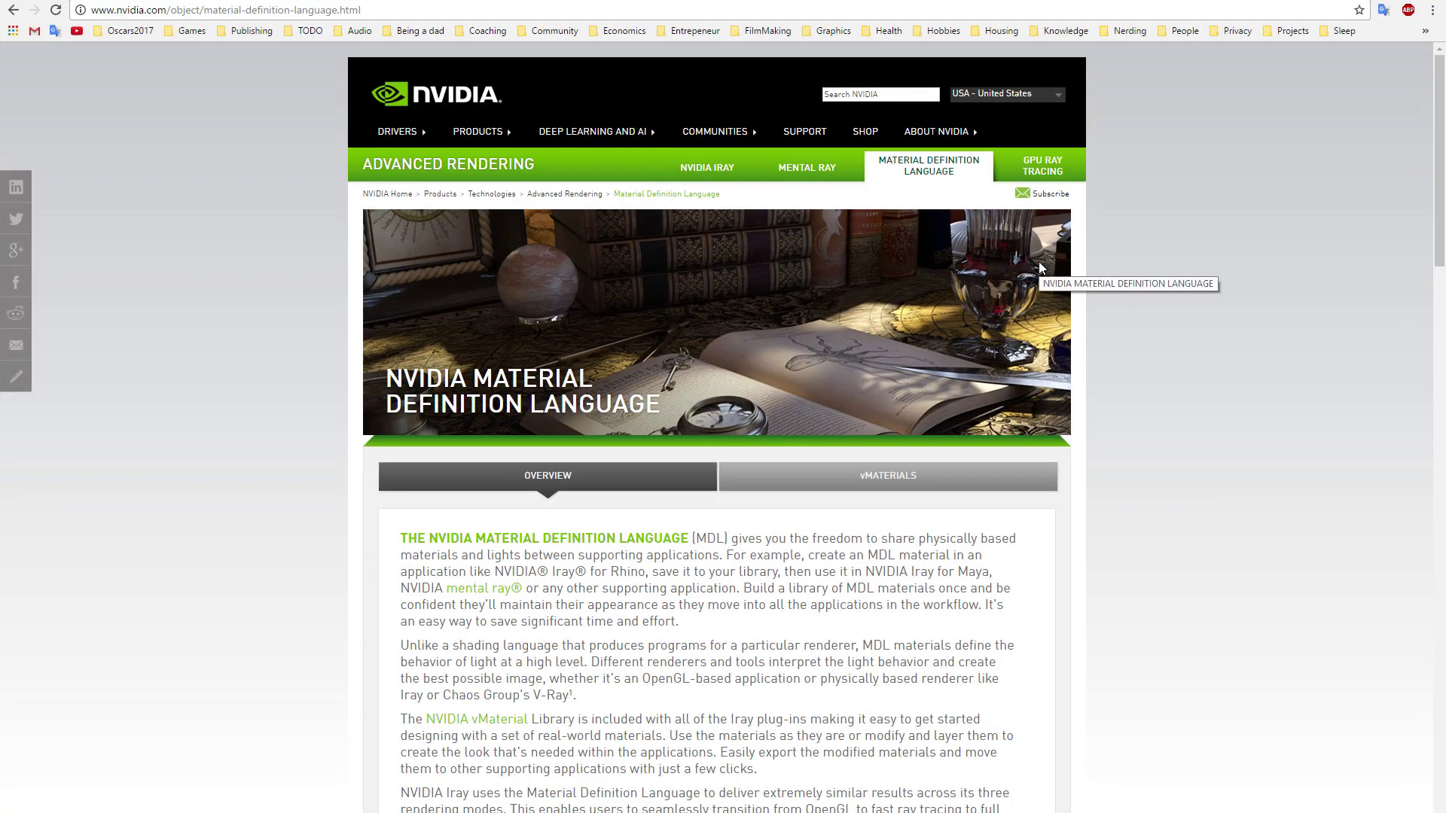
scroll(1040, 263, "down", 8)
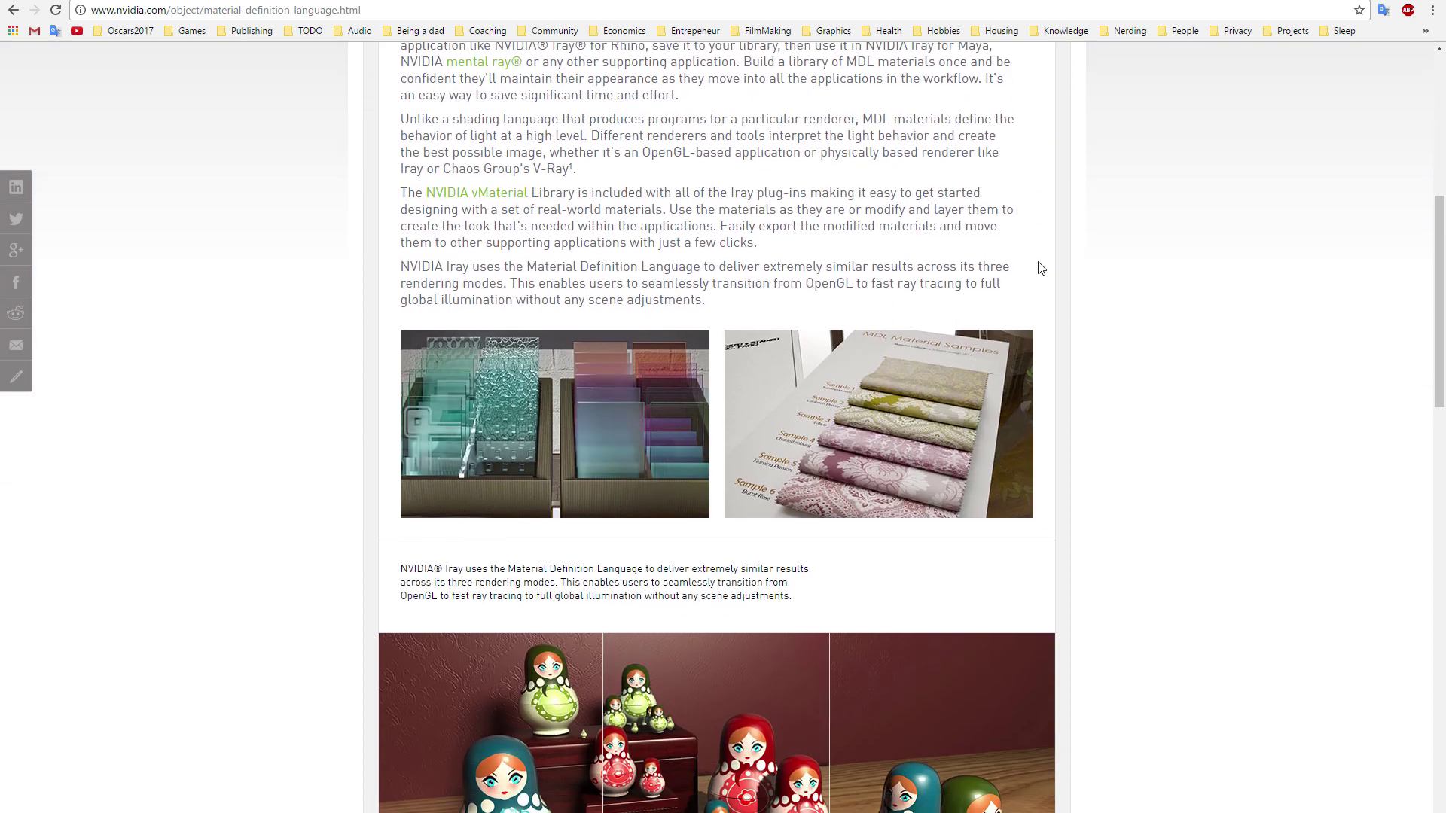
scroll(1041, 268, "down", 10)
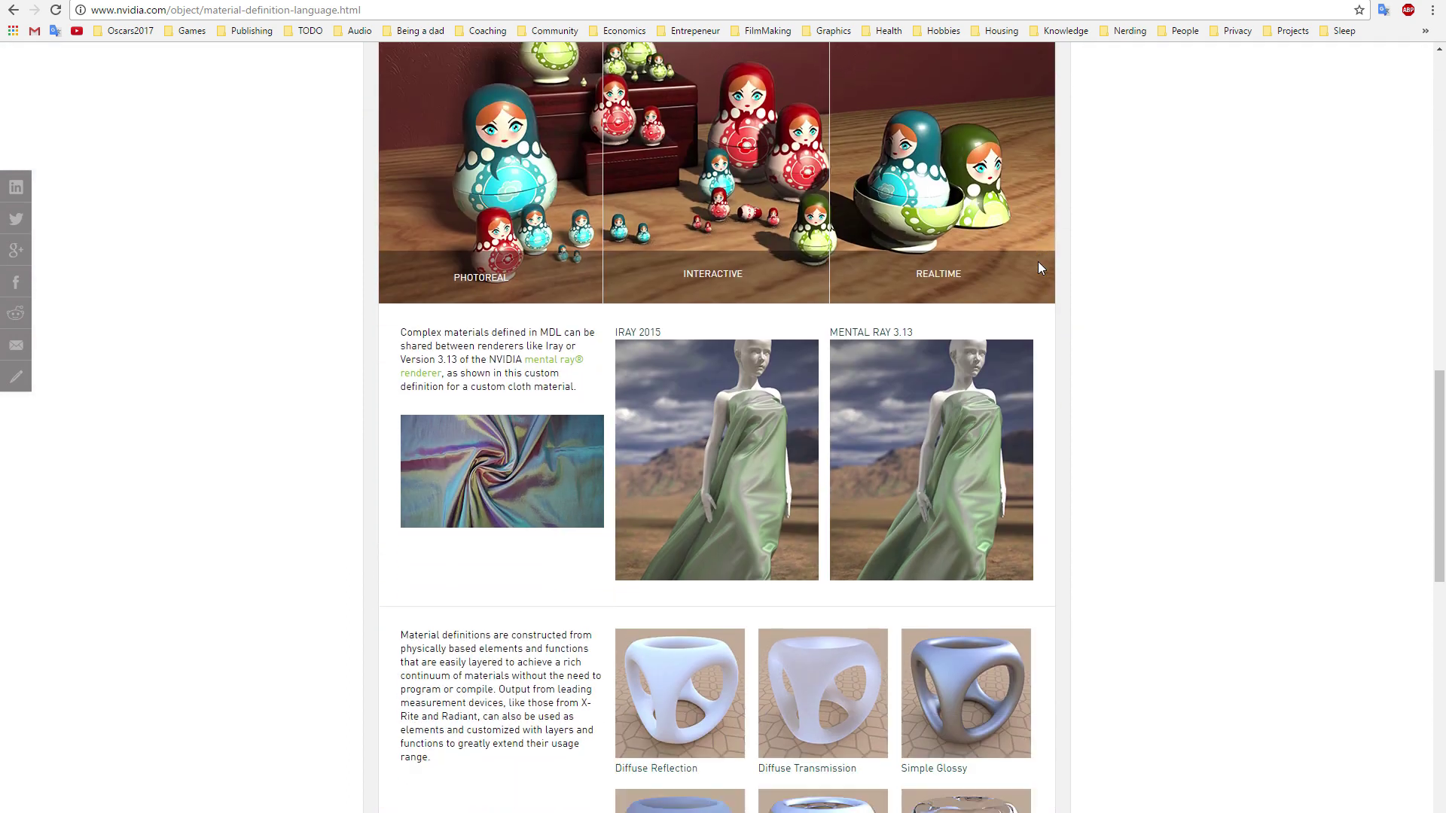
scroll(1041, 268, "down", 4)
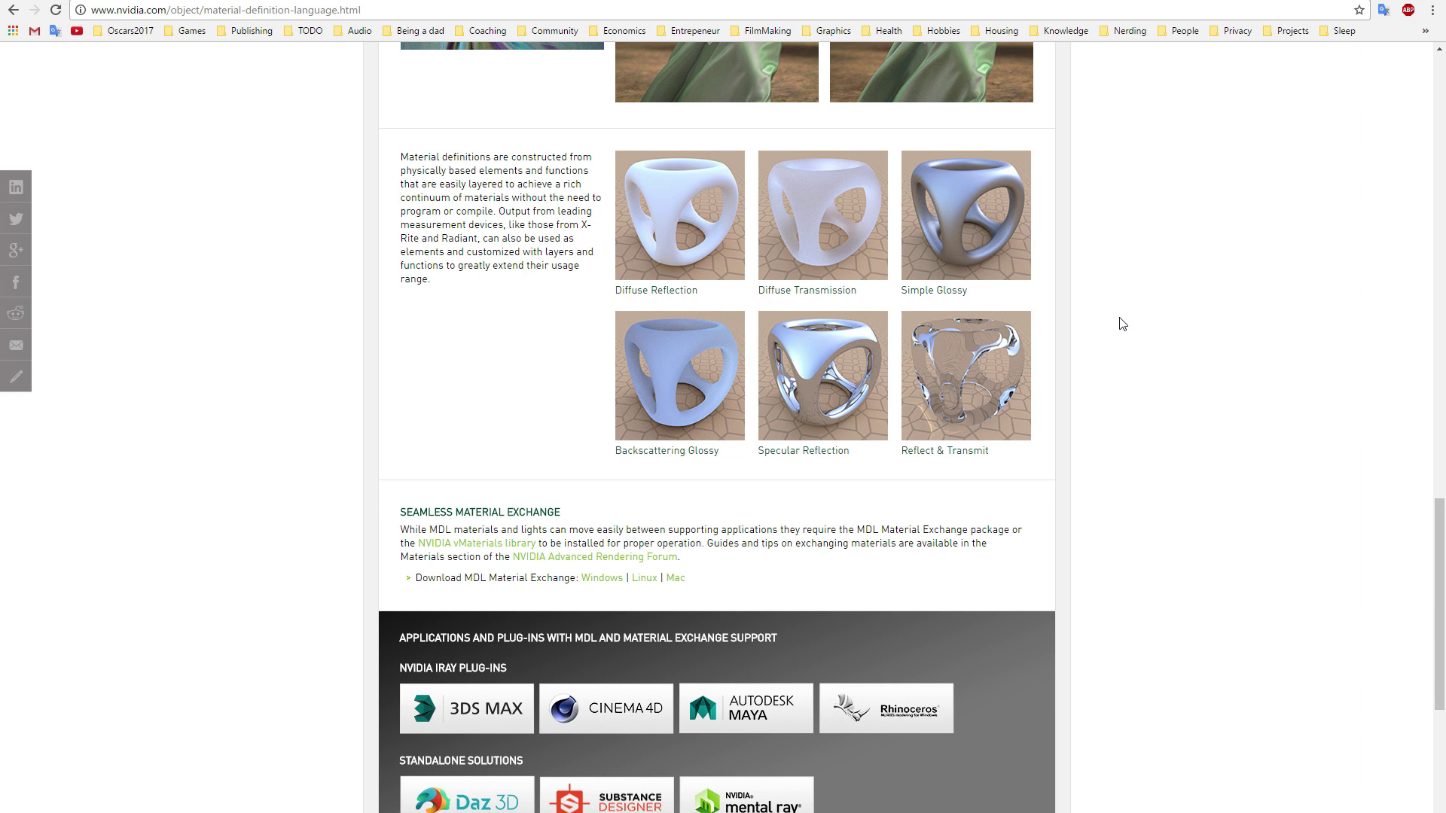
Step: Back in 3ds Max, open the recent scene with the lit floor
key("super+Tab")
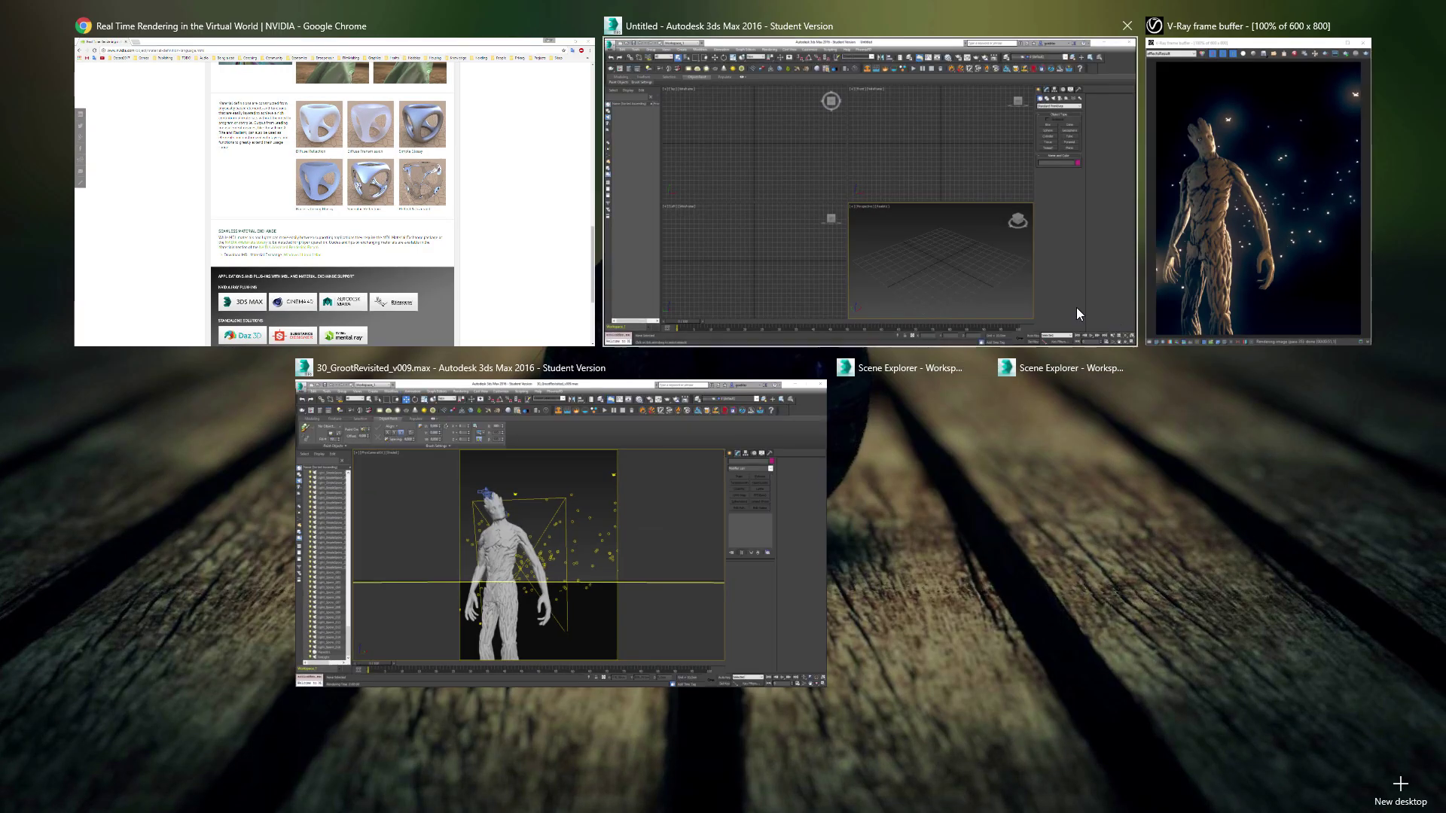
left_click(1077, 307)
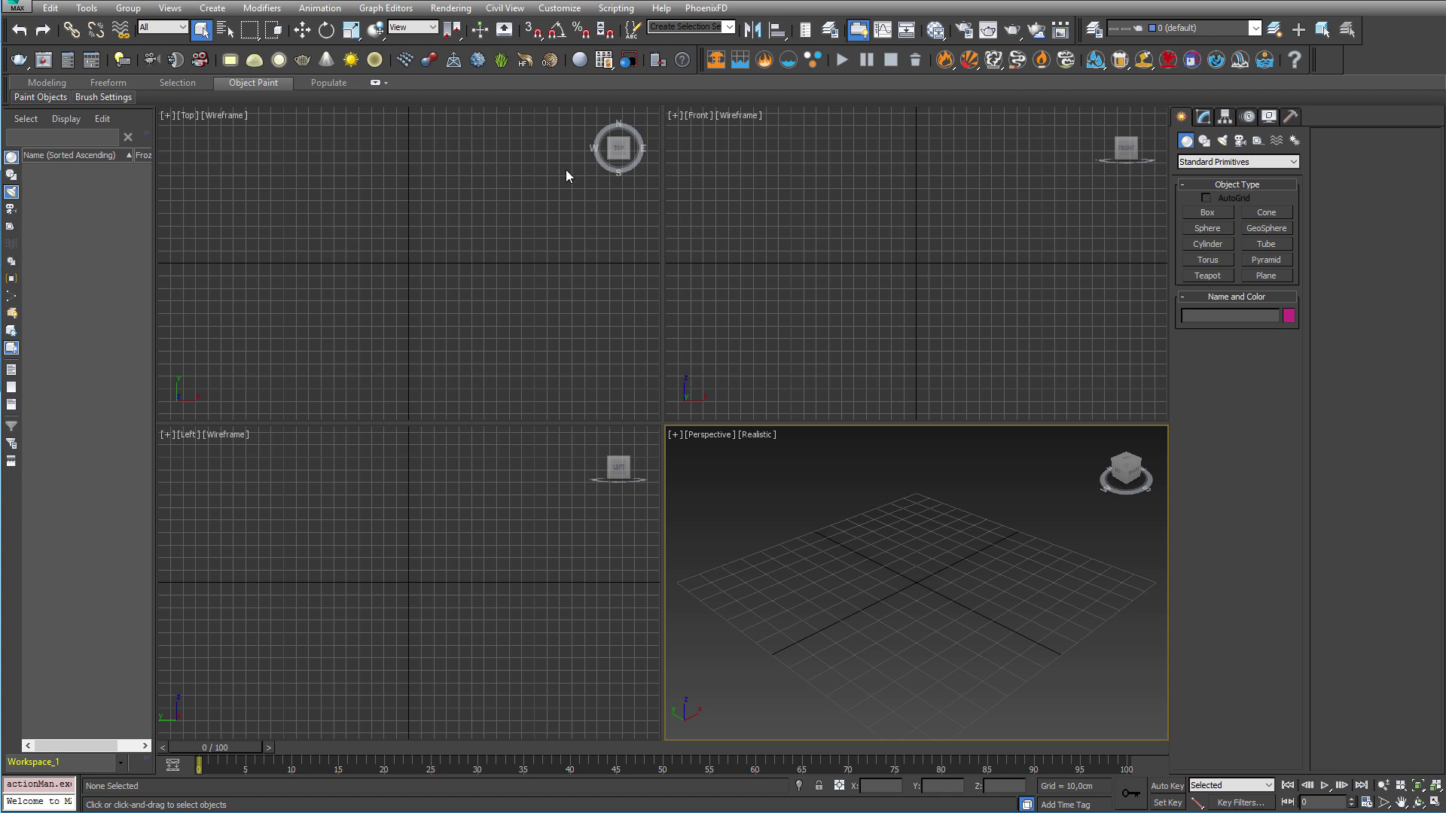
left_click(17, 7)
left_click(168, 78)
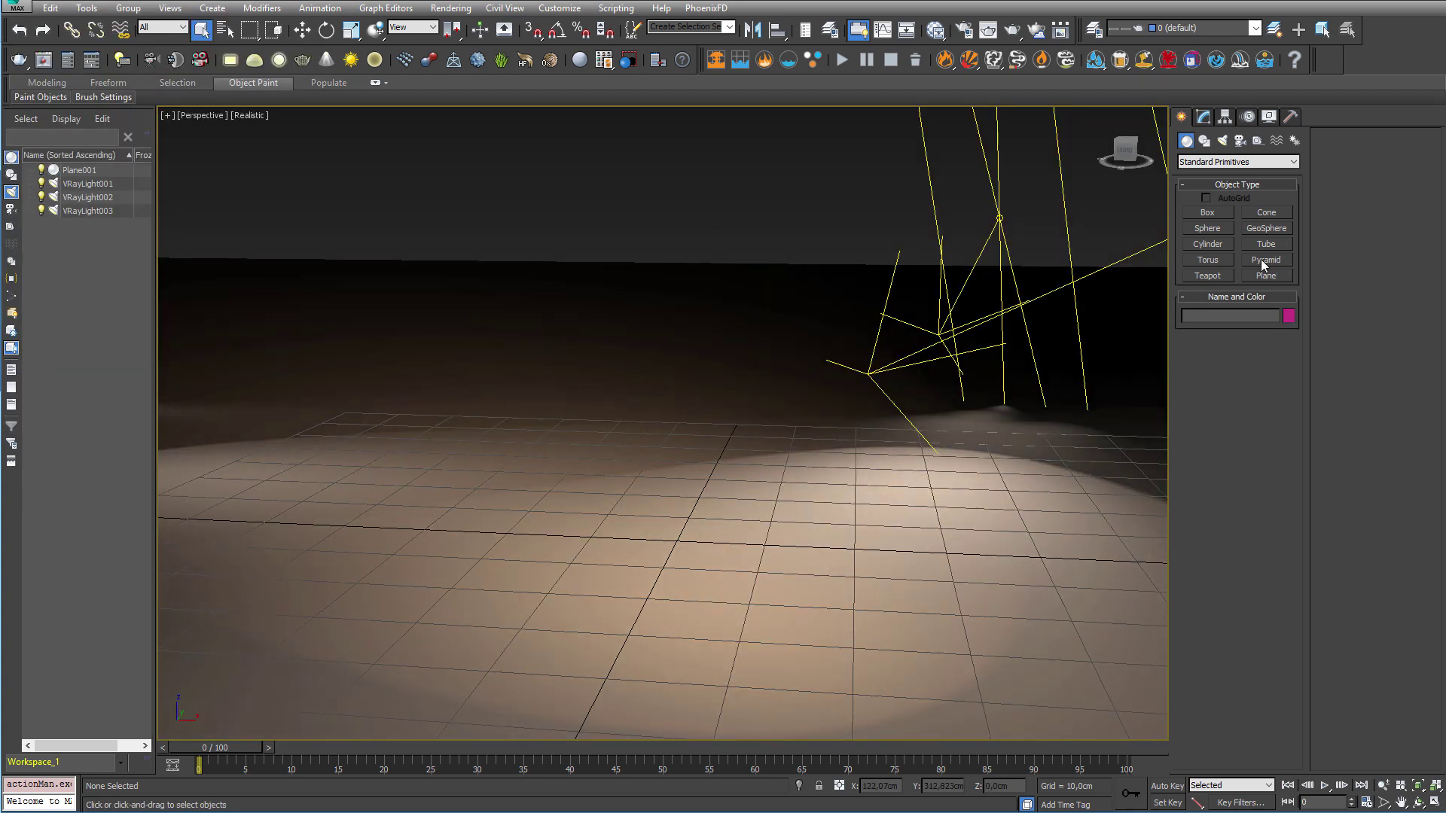
Step: Create a teapot in the middle of the floor and give it 10 segments
left_click(1207, 276)
left_click_drag(667, 537, 655, 567)
key("e")
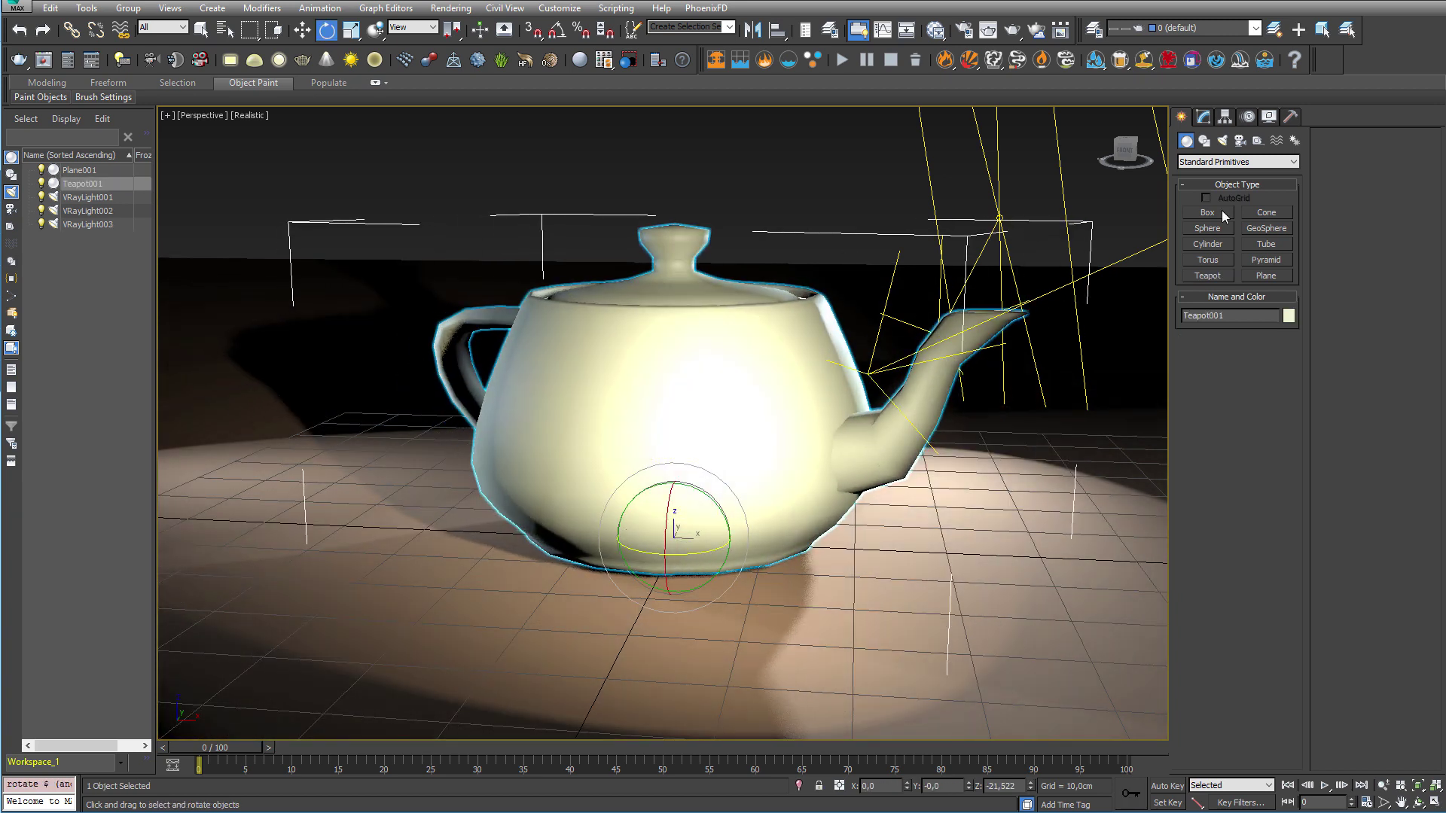
left_click(1204, 119)
double_click(1251, 476)
type("10")
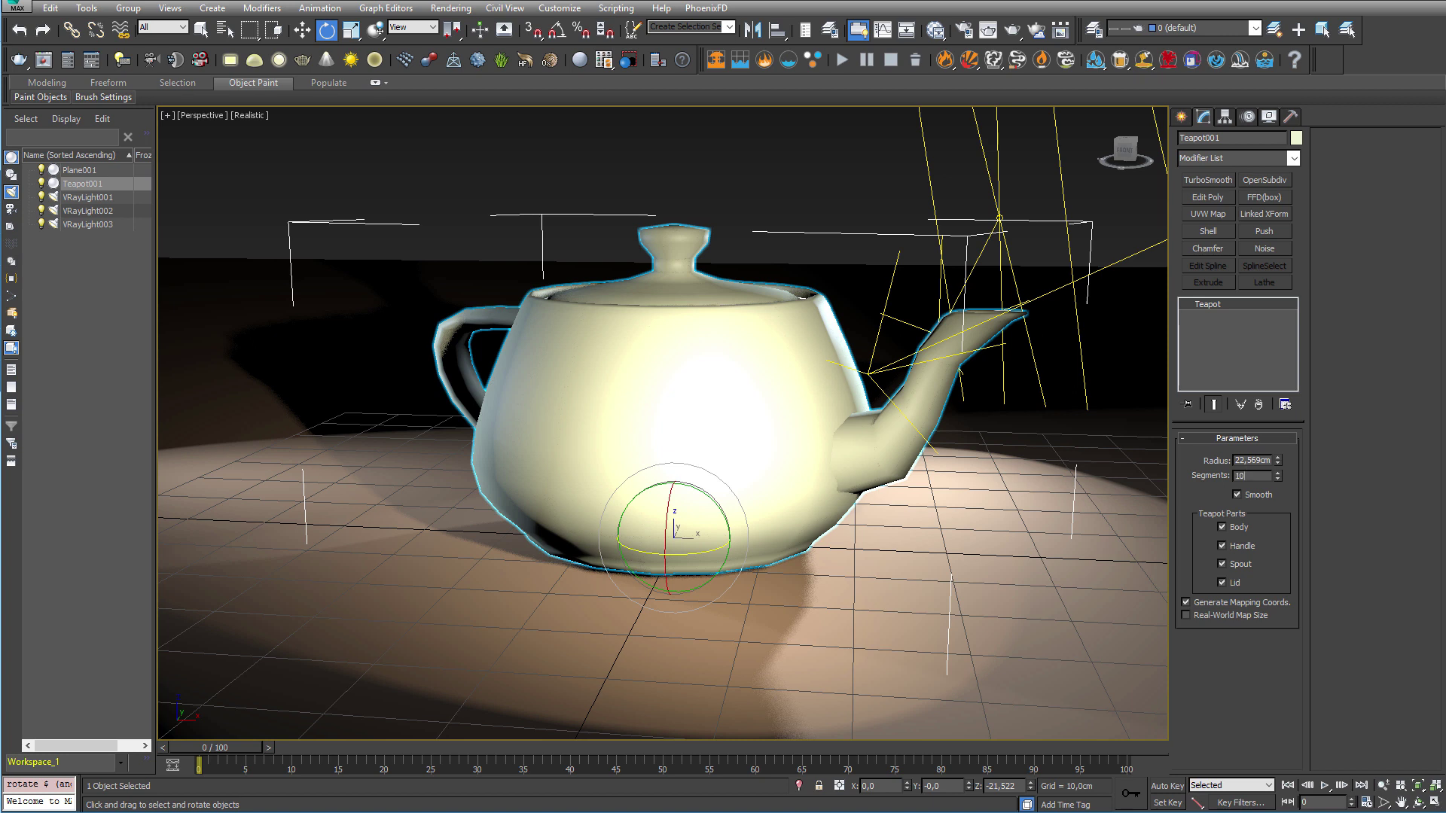
key("Return")
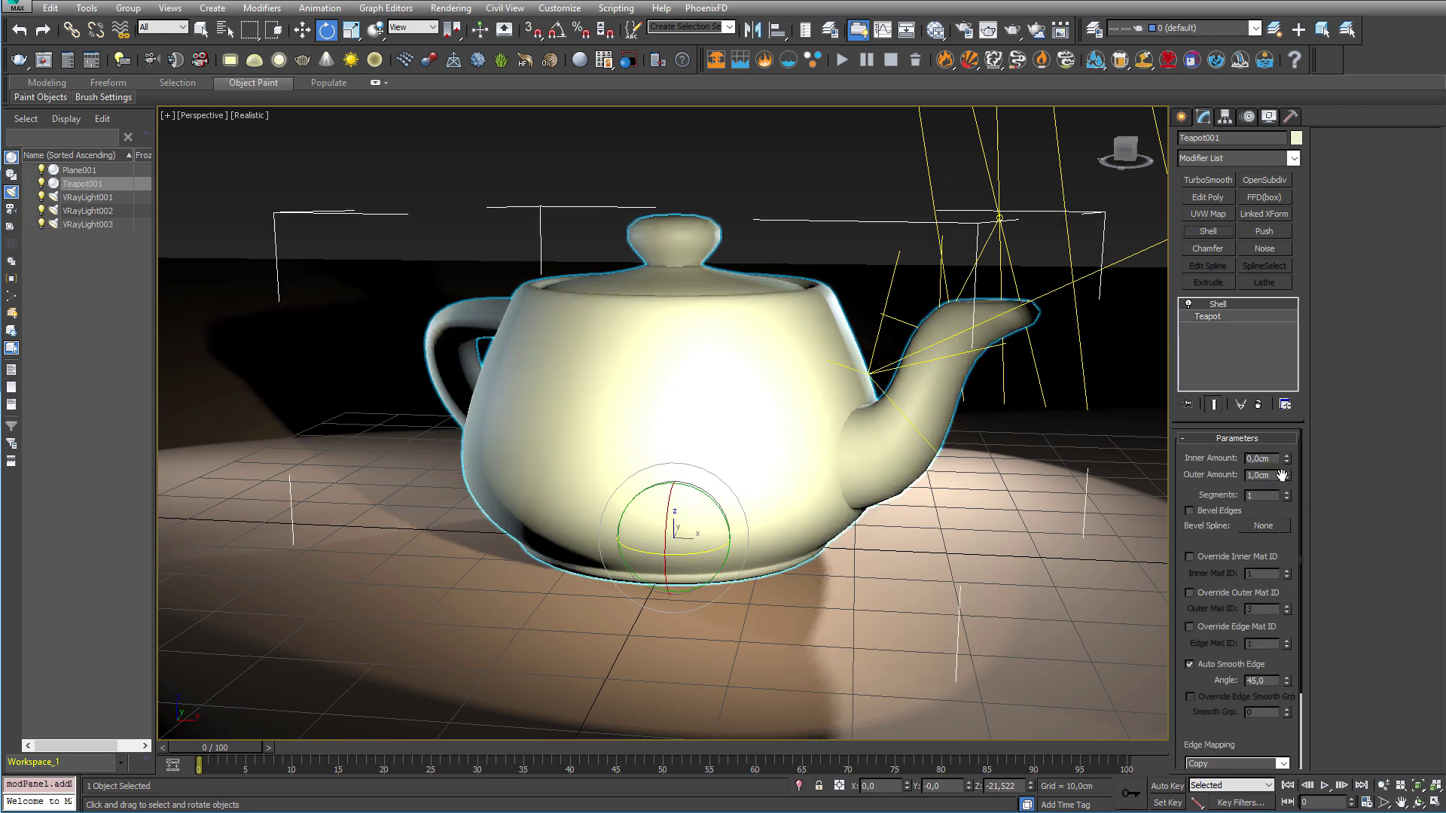
Step: Add a Shell modifier to the teapot with a 0,3cm inner amount
left_click(1208, 232)
type("0,3")
key("Return")
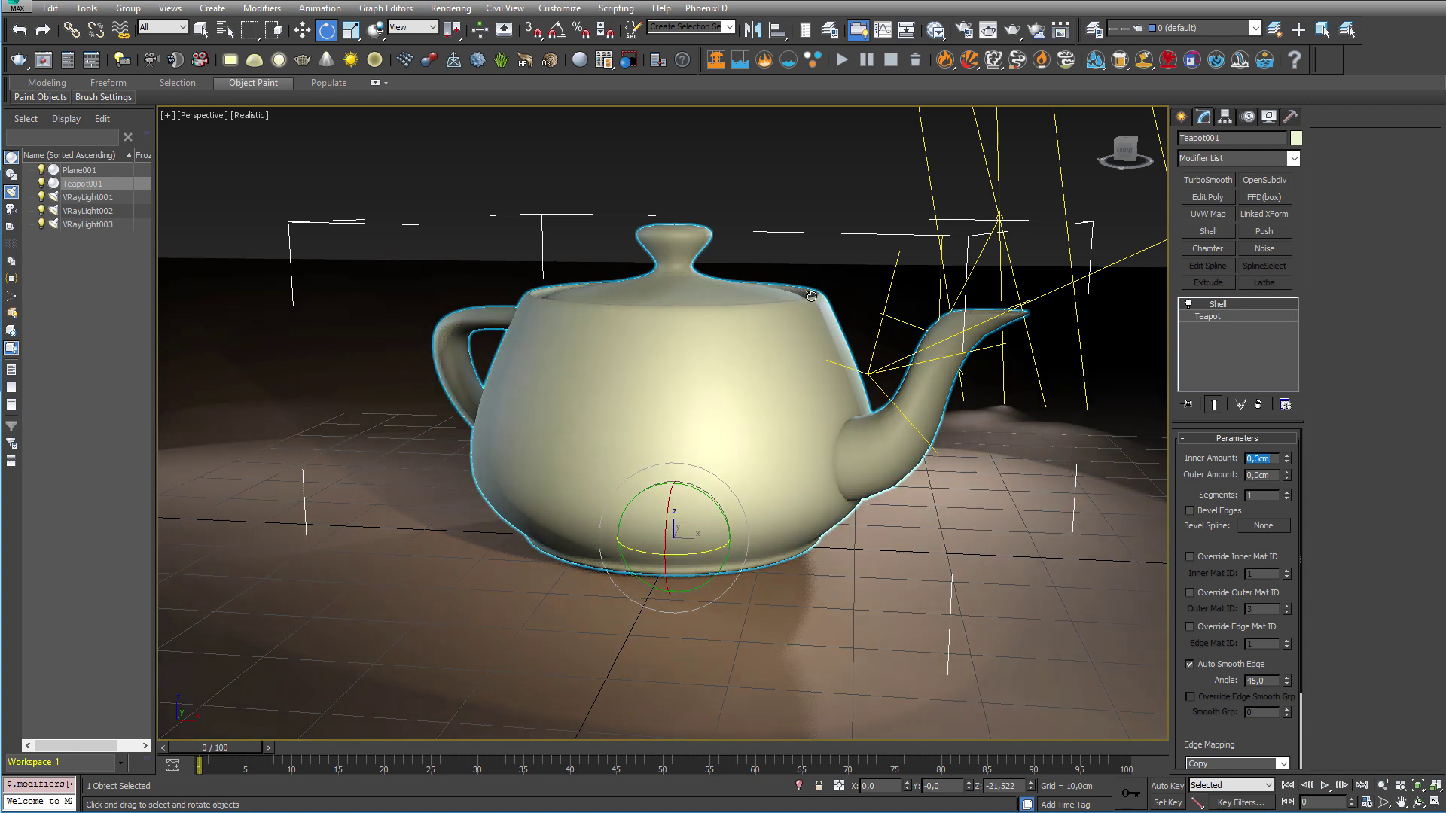
Step: Create a new node view tab named MDL in the Slate Material Editor
key("m")
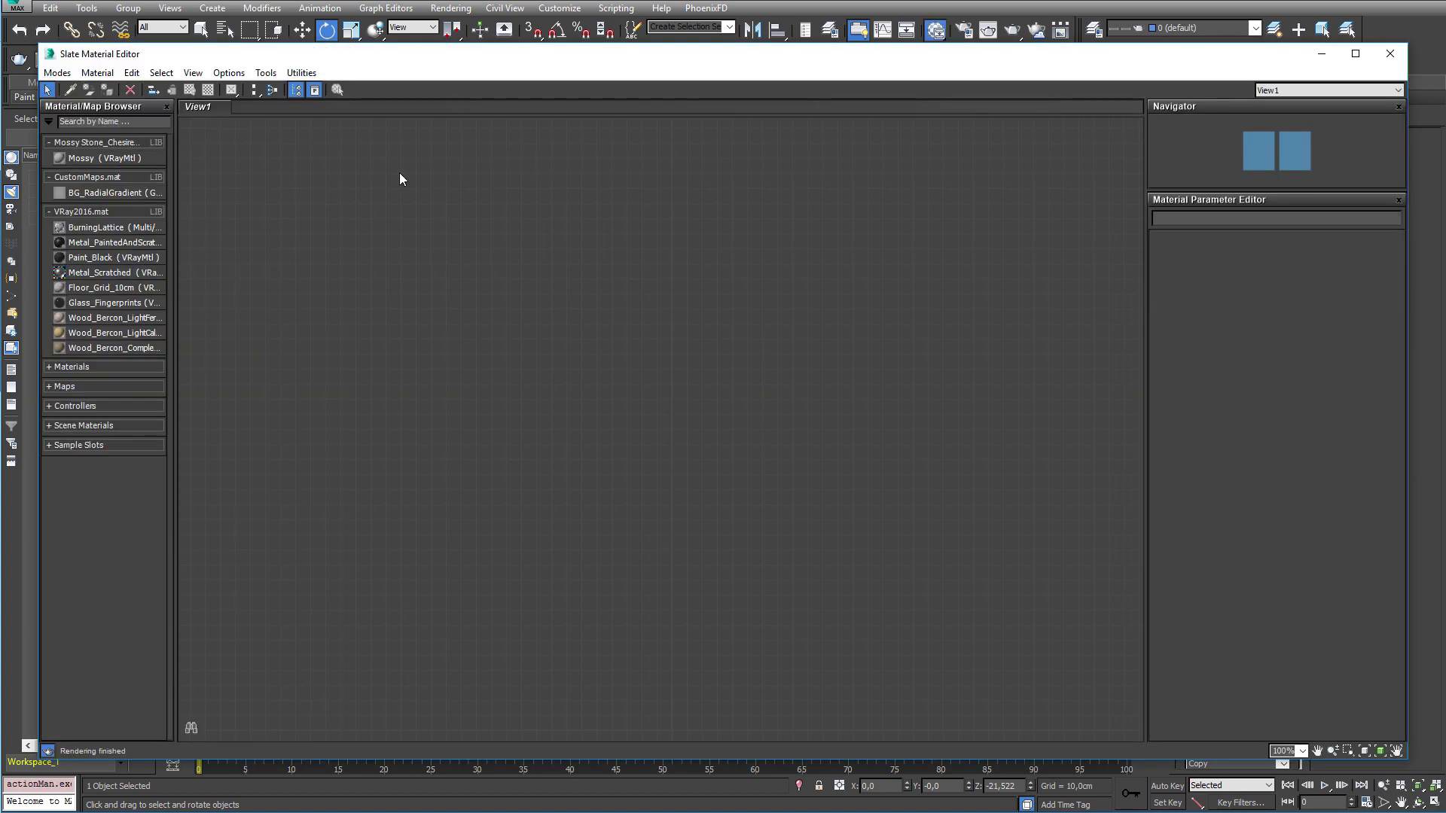
right_click(264, 111)
left_click(302, 121)
type("MDL")
key("Return")
Step: Add a VRayMDLMtl node to the MDL view and name it Floor
right_click(385, 260)
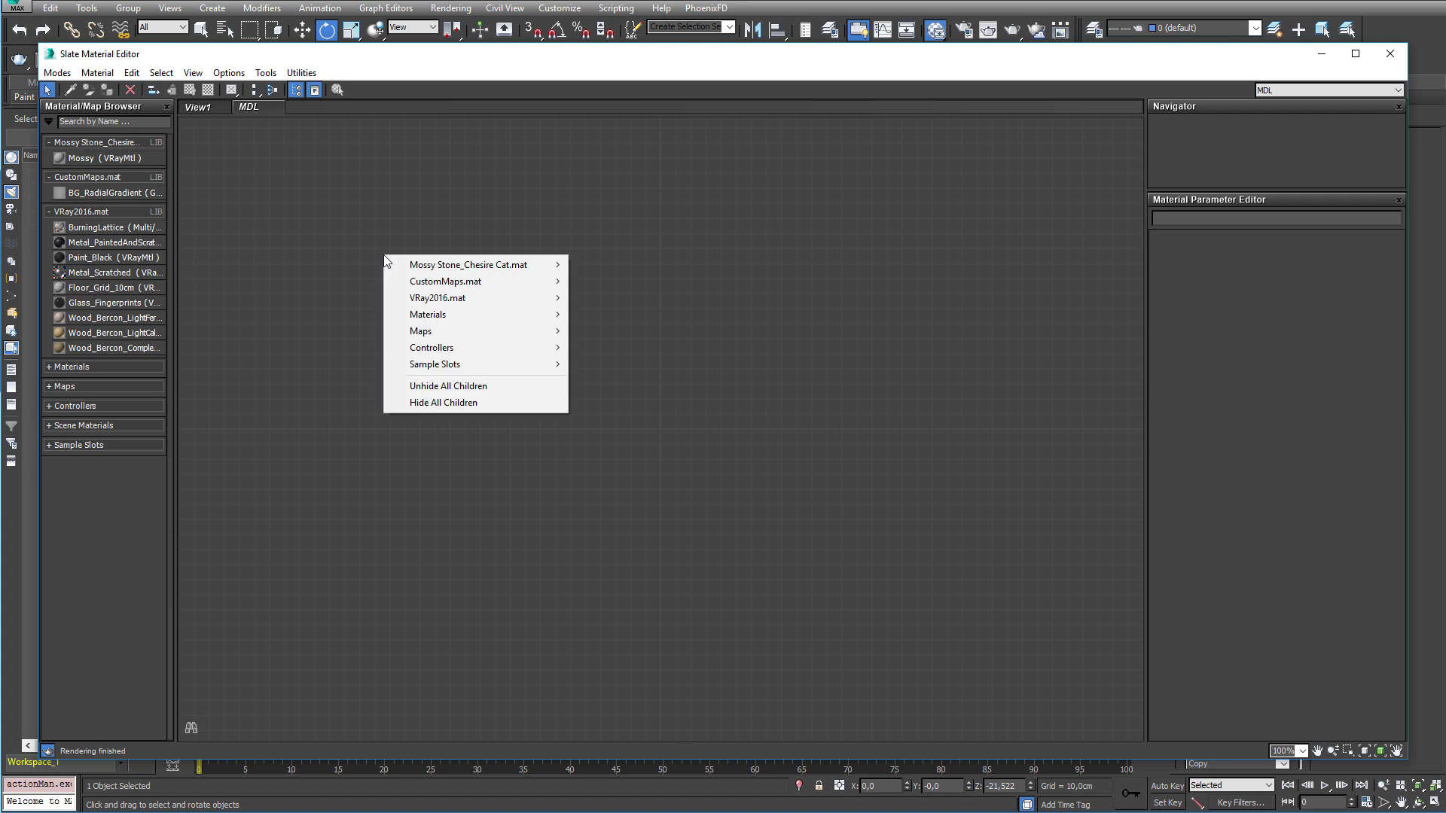
mouse_move(494, 314)
mouse_move(331, 331)
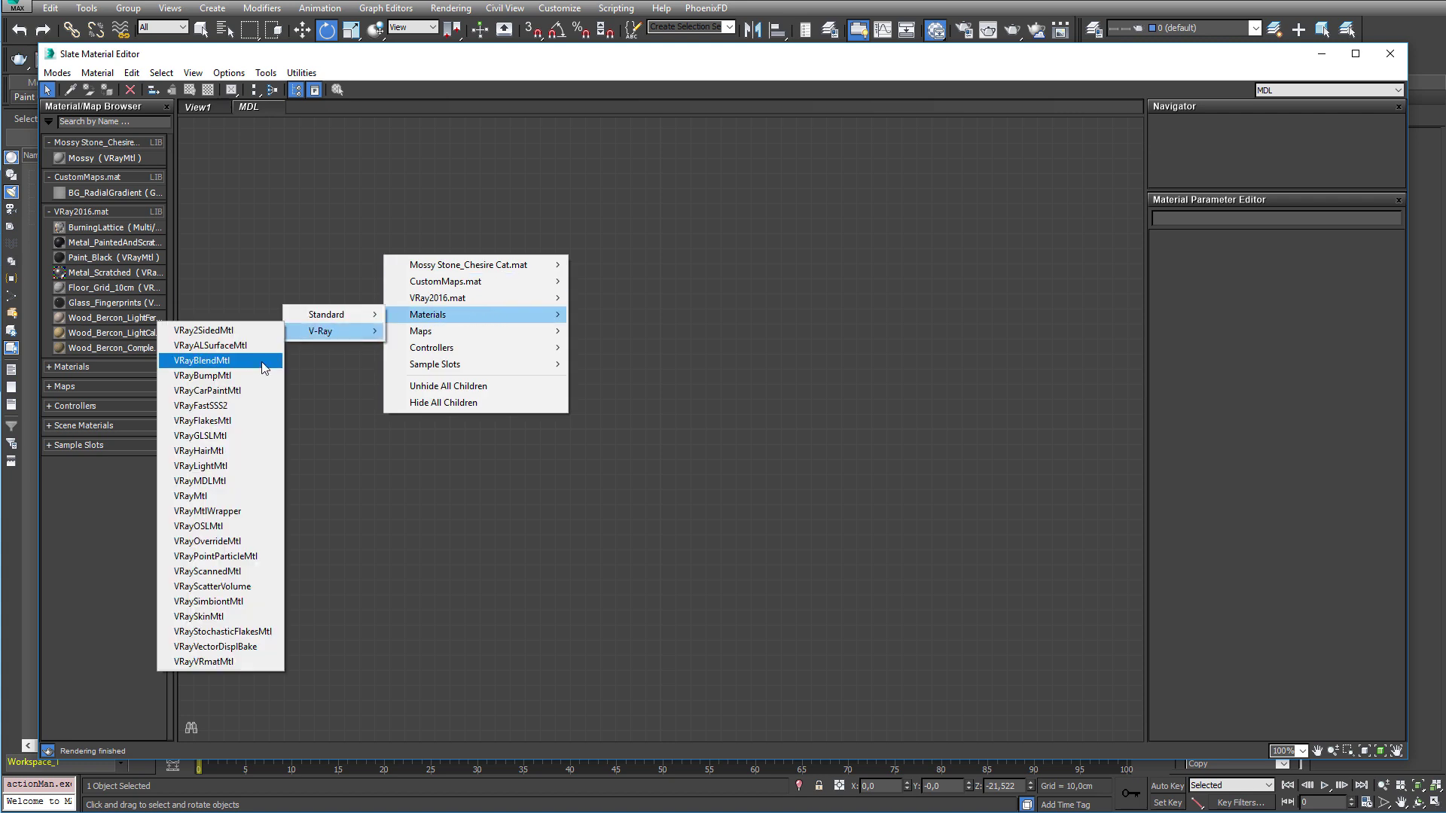
left_click(241, 480)
left_click_drag(391, 253, 583, 296)
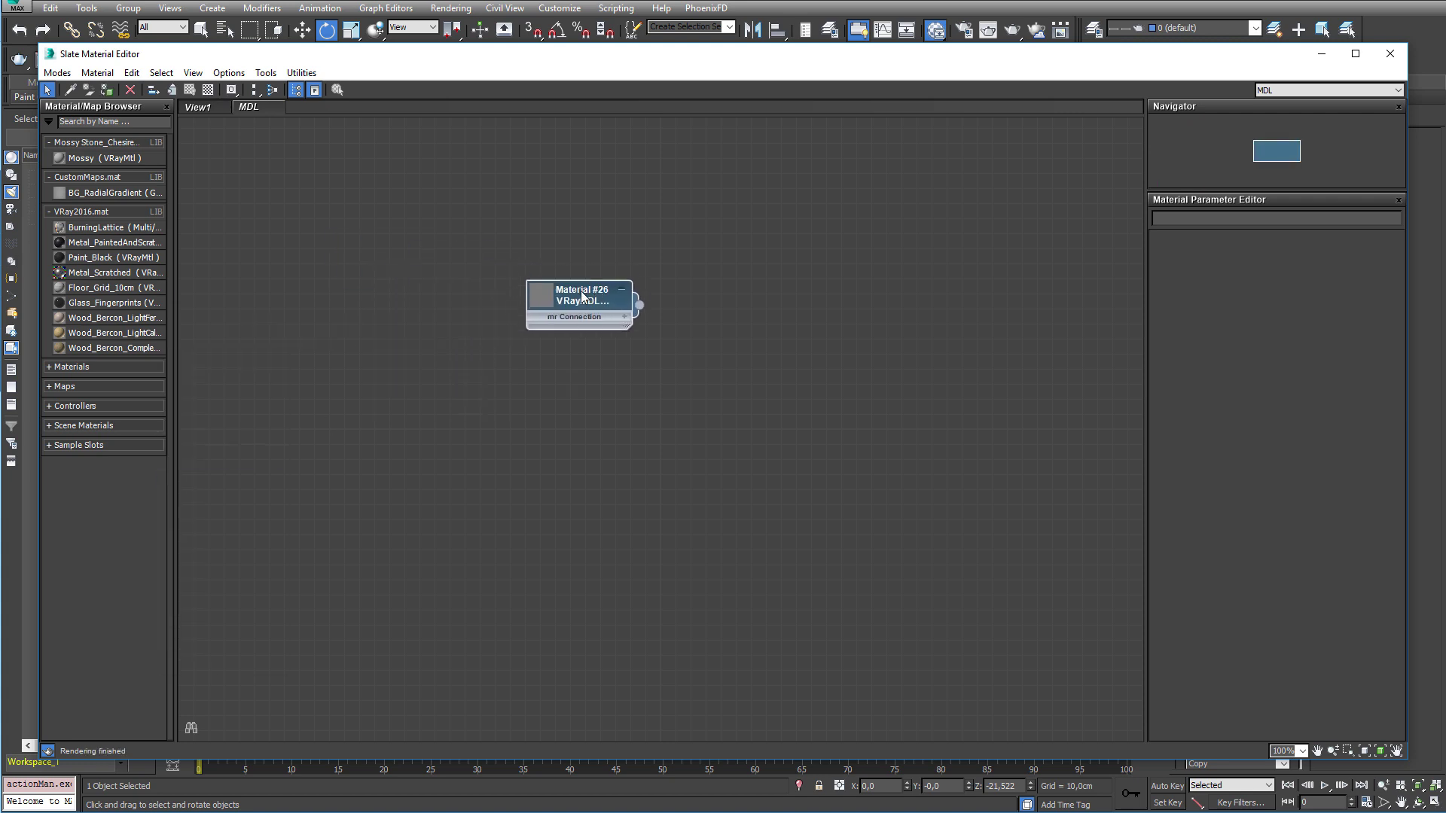
double_click(582, 296)
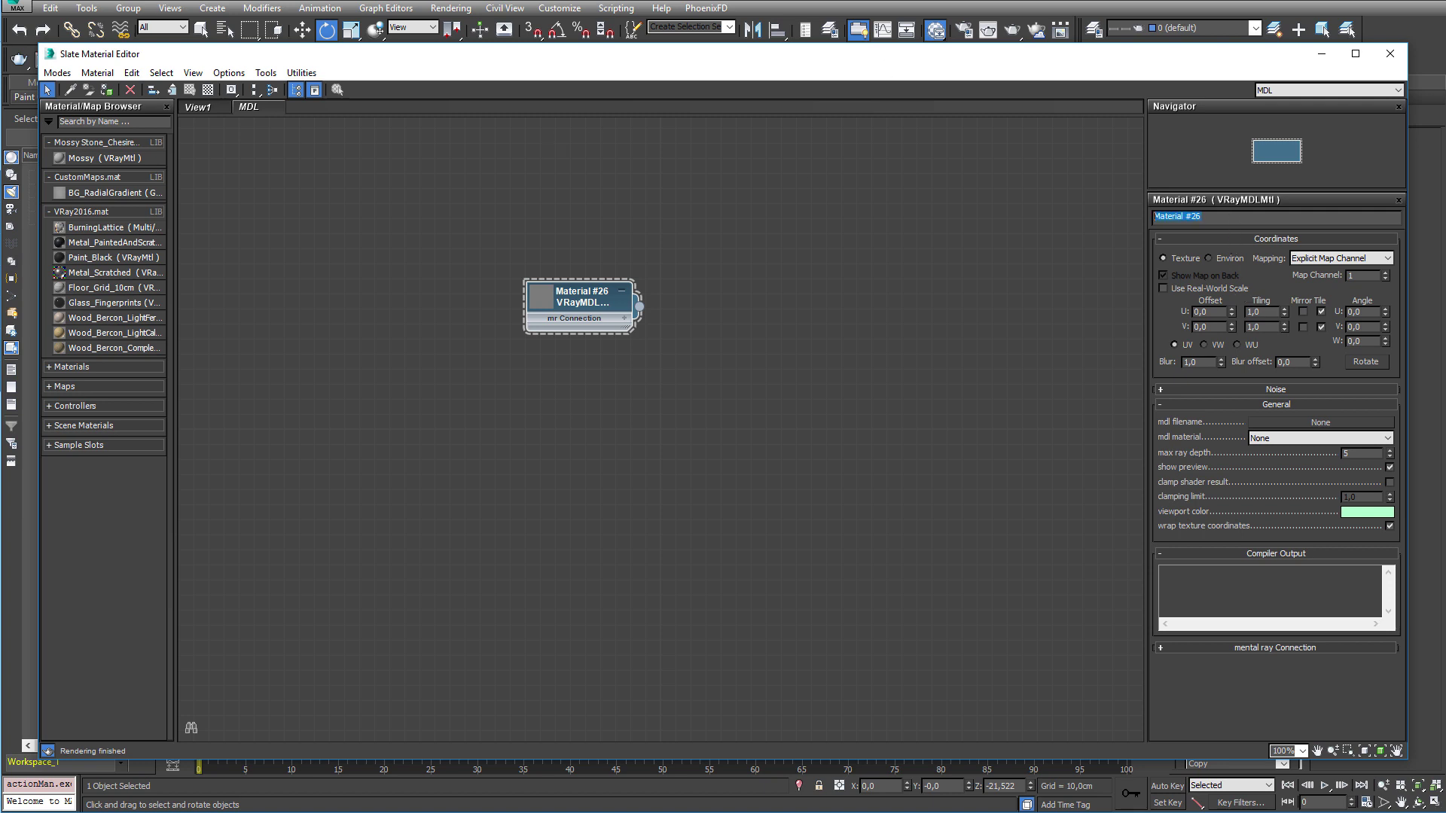
type("Floor")
key("Return")
Step: Browse the mdl filename picker to V-Ray's MDL library folder via a pasted path
left_click(1318, 422)
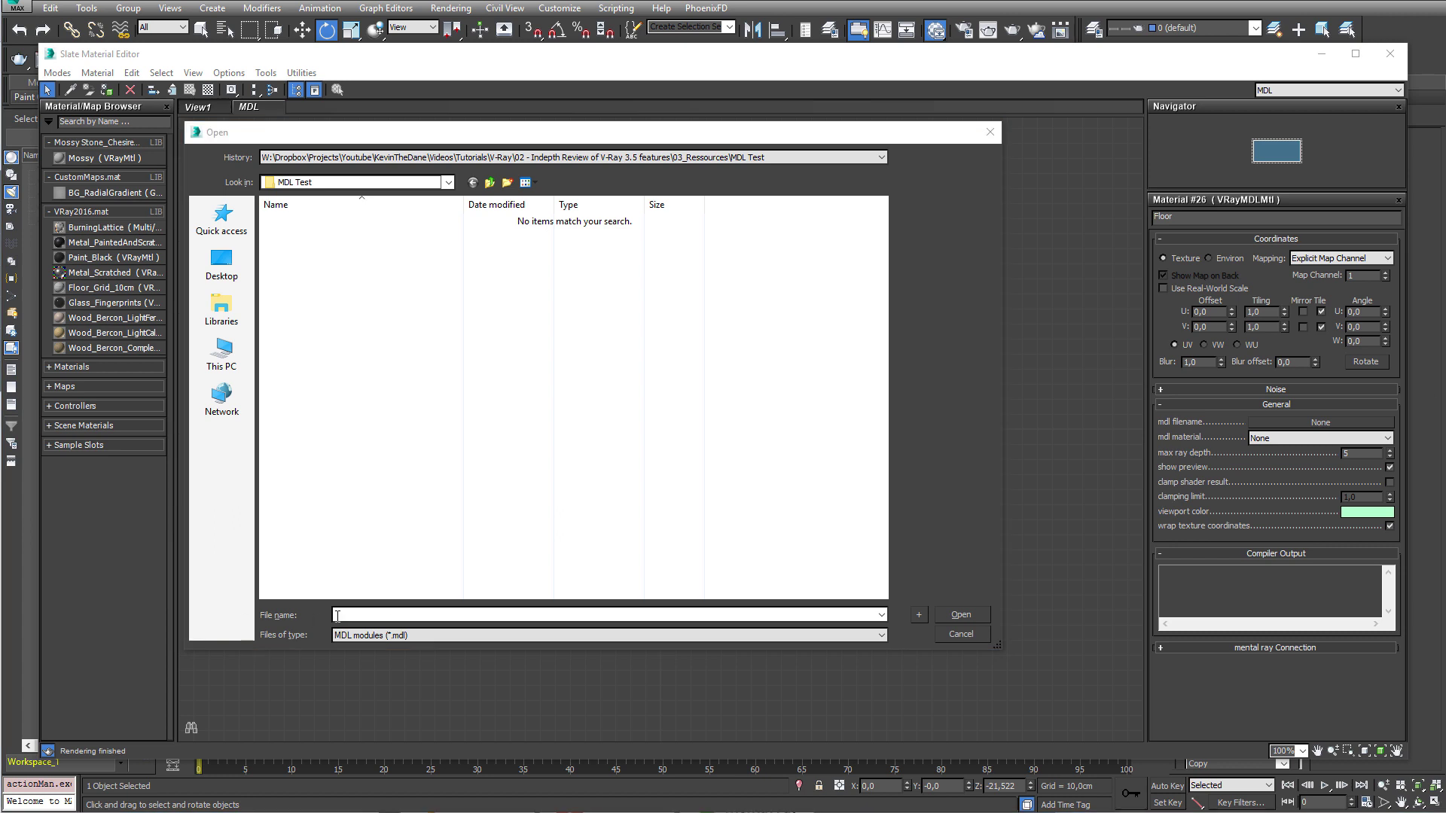
type("C:\\Program Files\\Chaos Group\\V-Ray\\3dsmax 2016 for x64\\mdl")
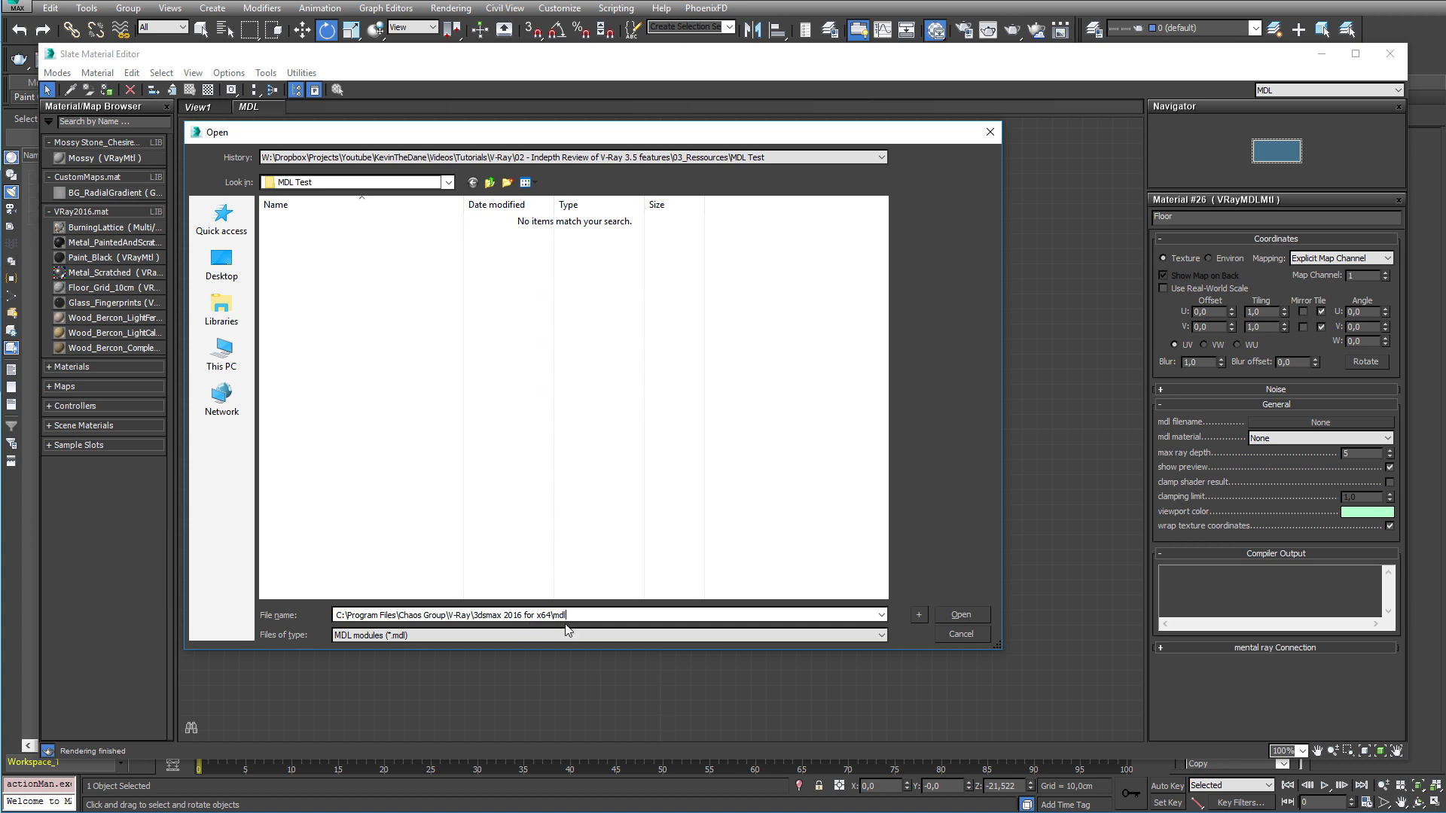
key("Return")
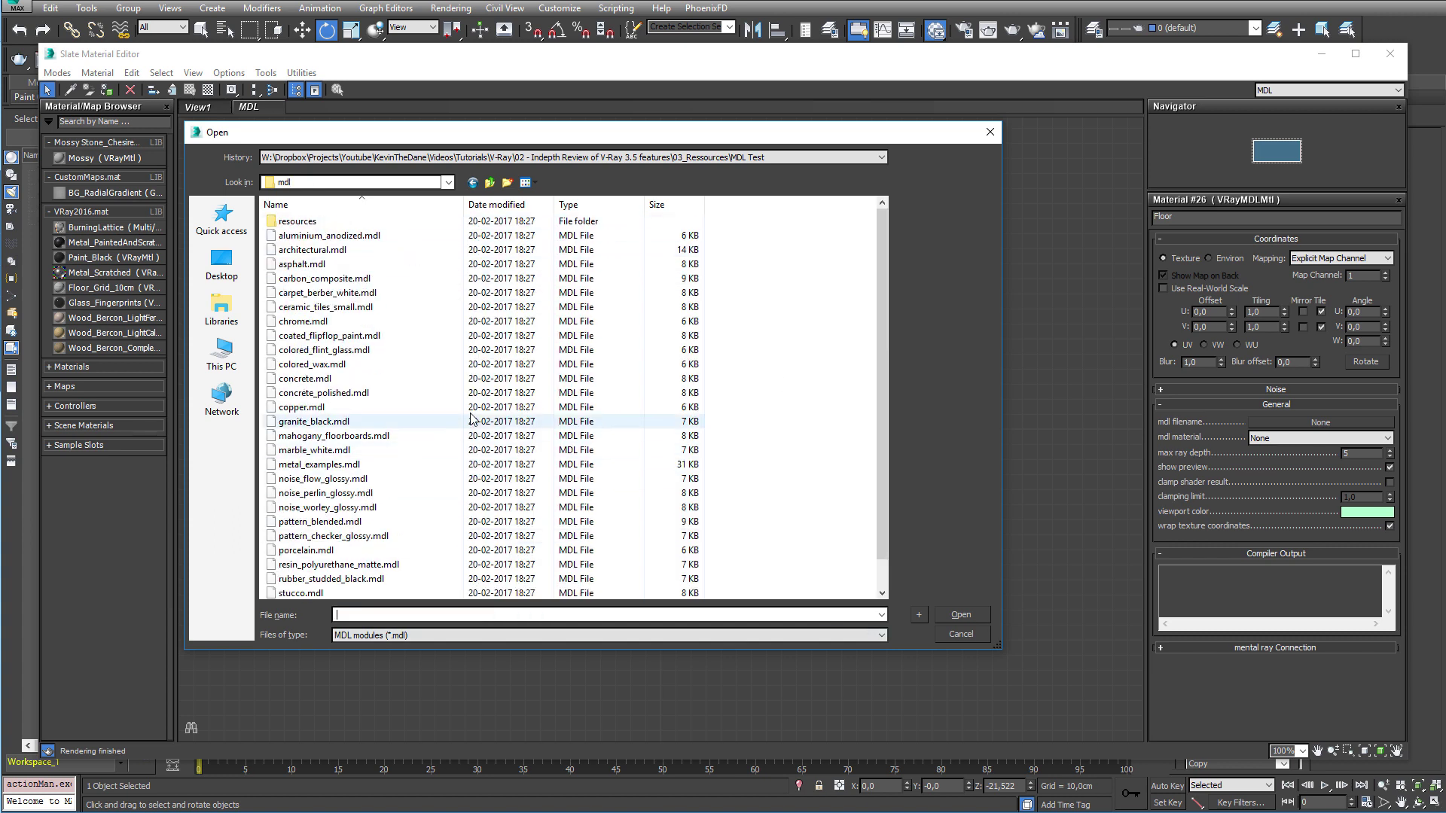
Step: Load mahogany_floorboards.mdl into the Floor material and enlarge its preview node on the canvas
left_click(305, 437)
left_click(961, 615)
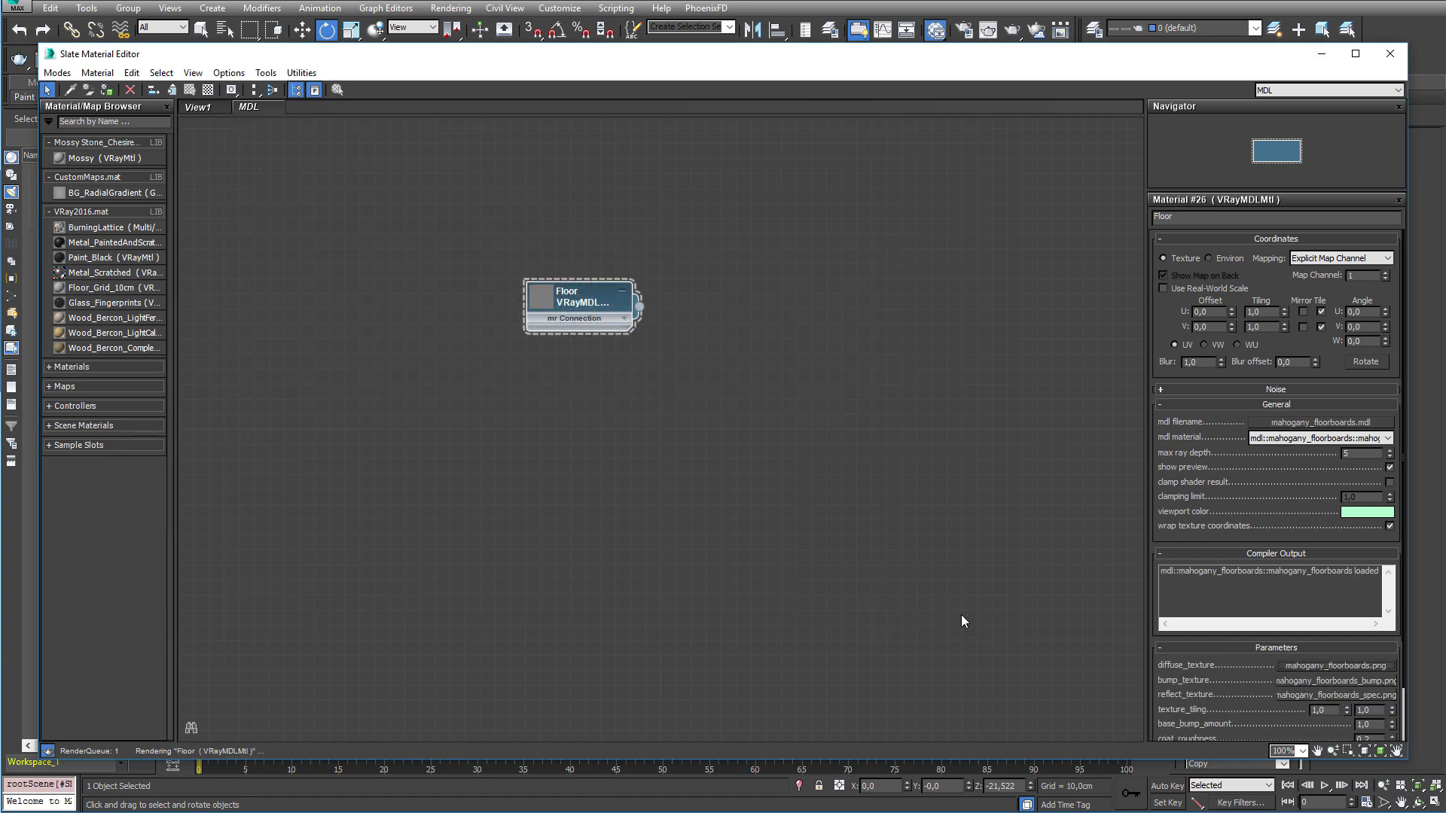
left_click_drag(629, 433, 769, 568)
left_click_drag(717, 410, 505, 381)
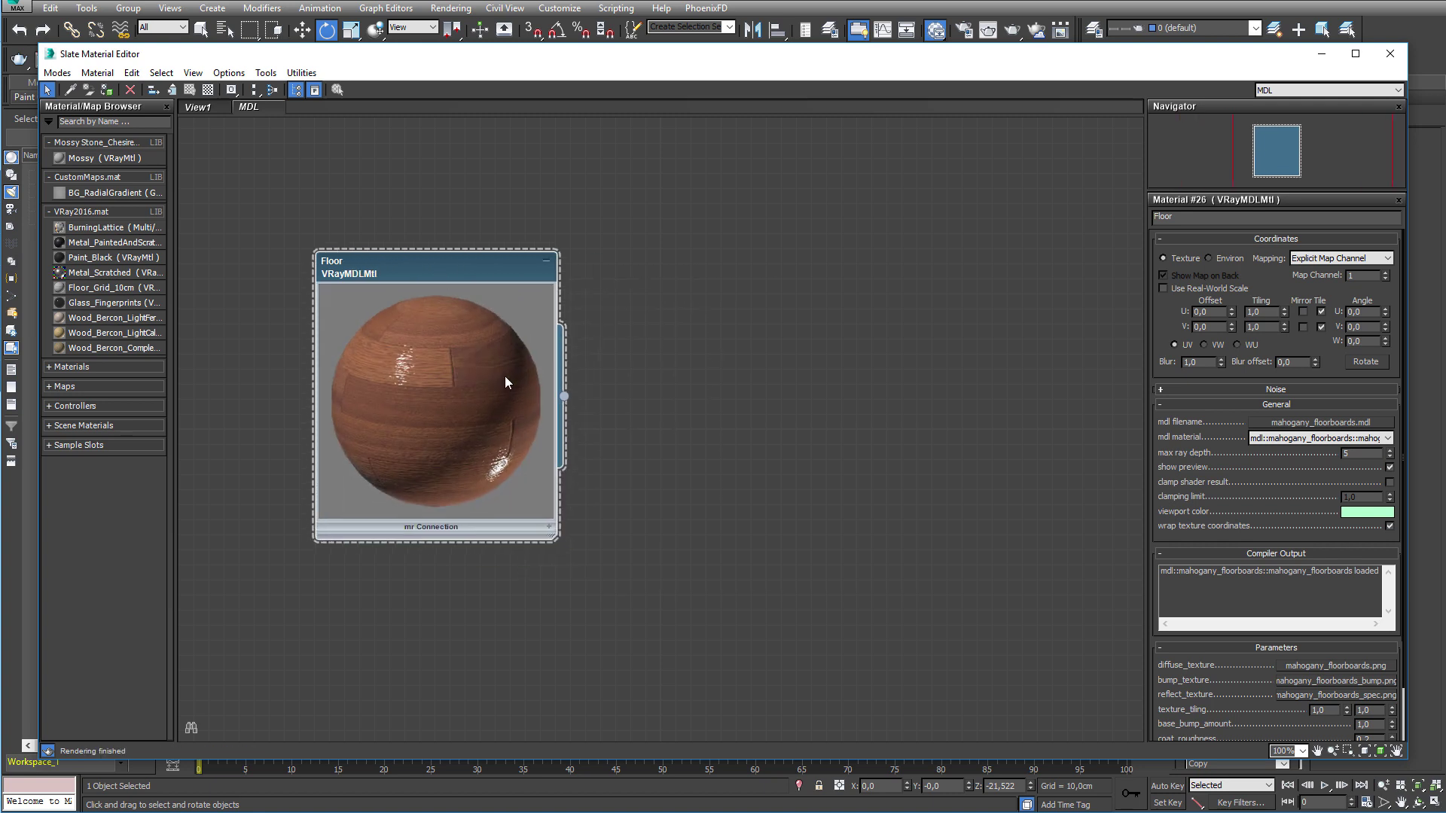
scroll(1295, 531, "down", 2)
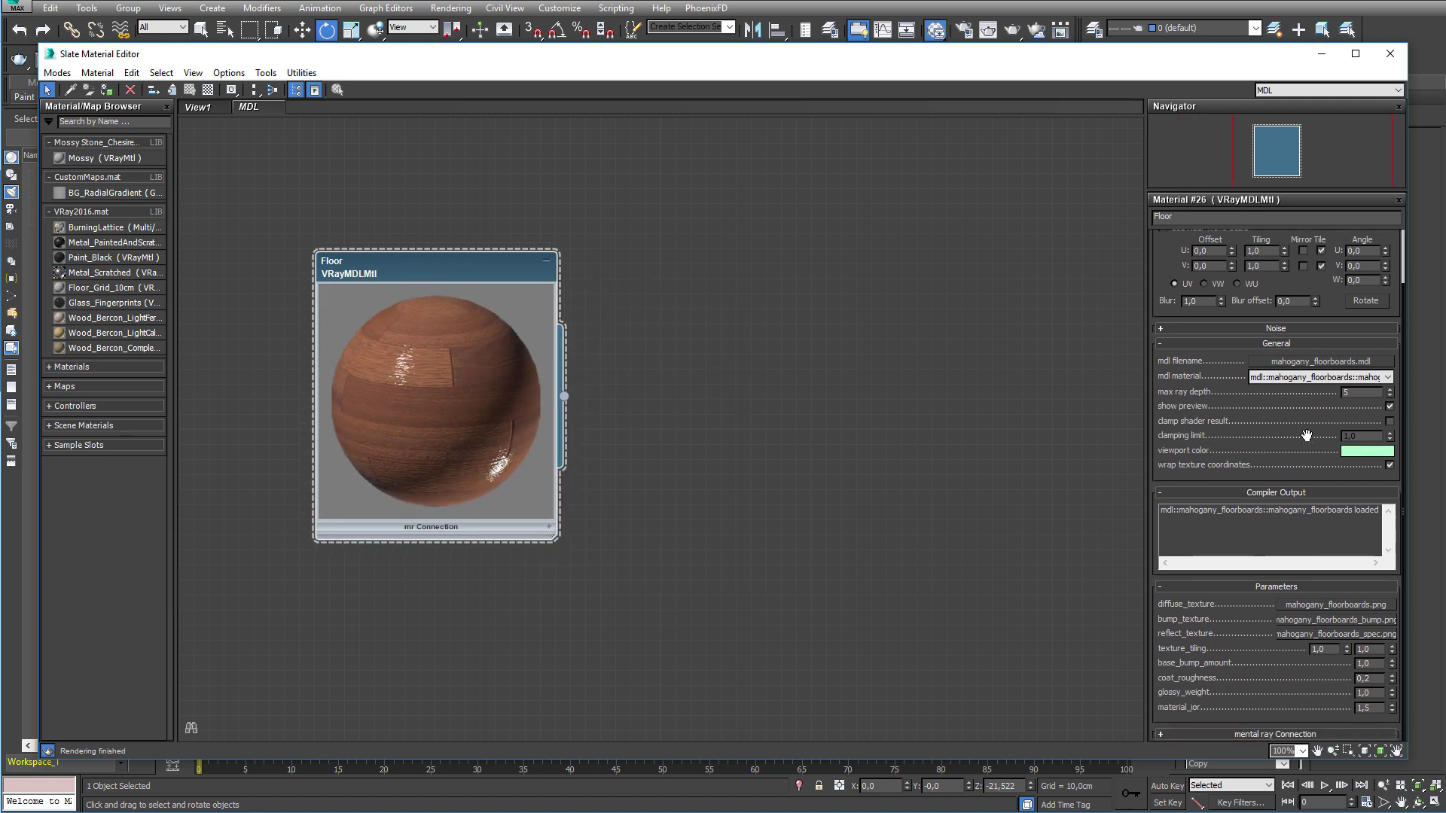
Step: Sample the wood's dark brown as viewport colour and set coat_roughness 0,5 and base_bump_amount 0,2
left_click(1371, 451)
left_click_drag(317, 200, 429, 363)
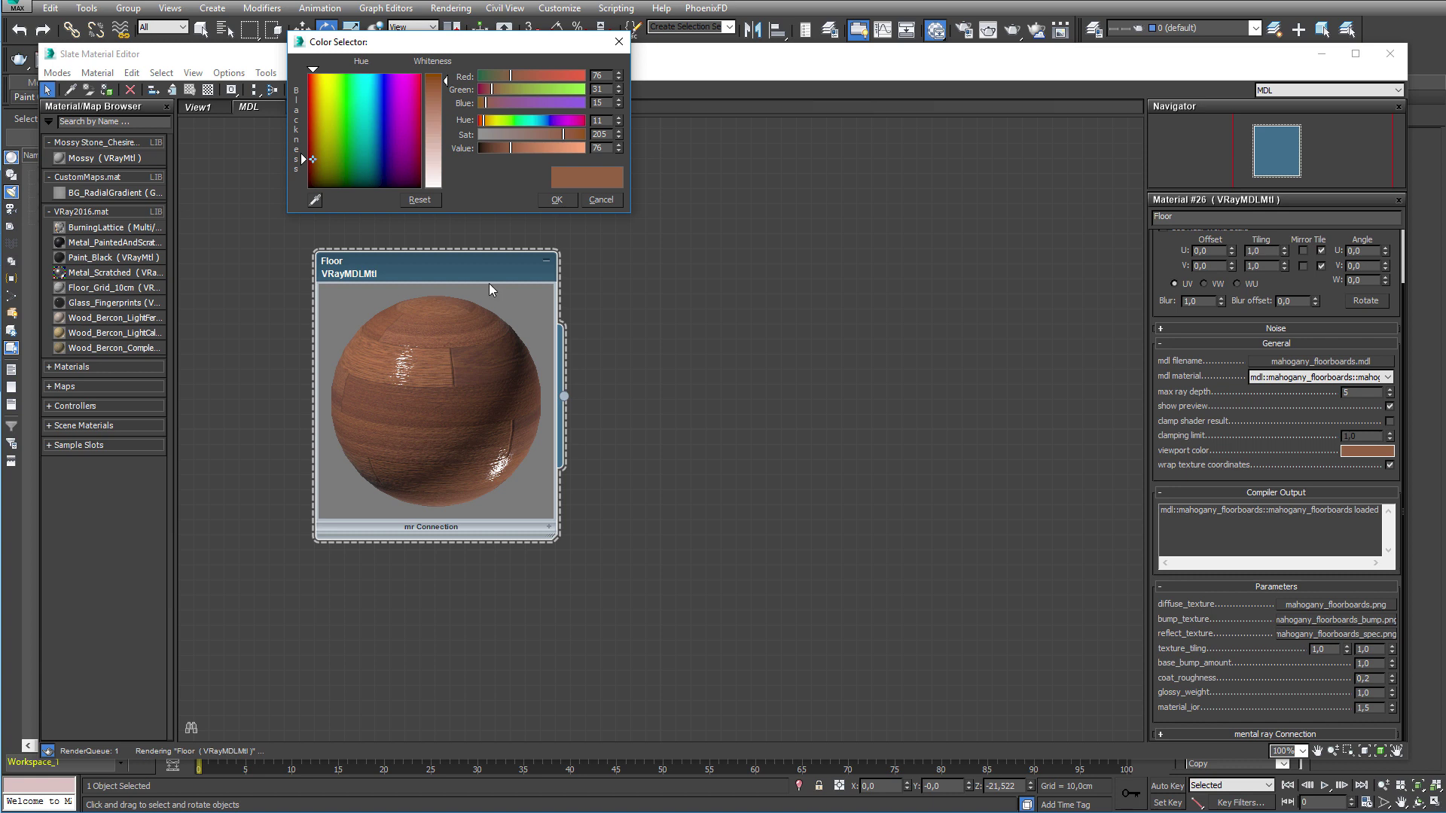
left_click(556, 201)
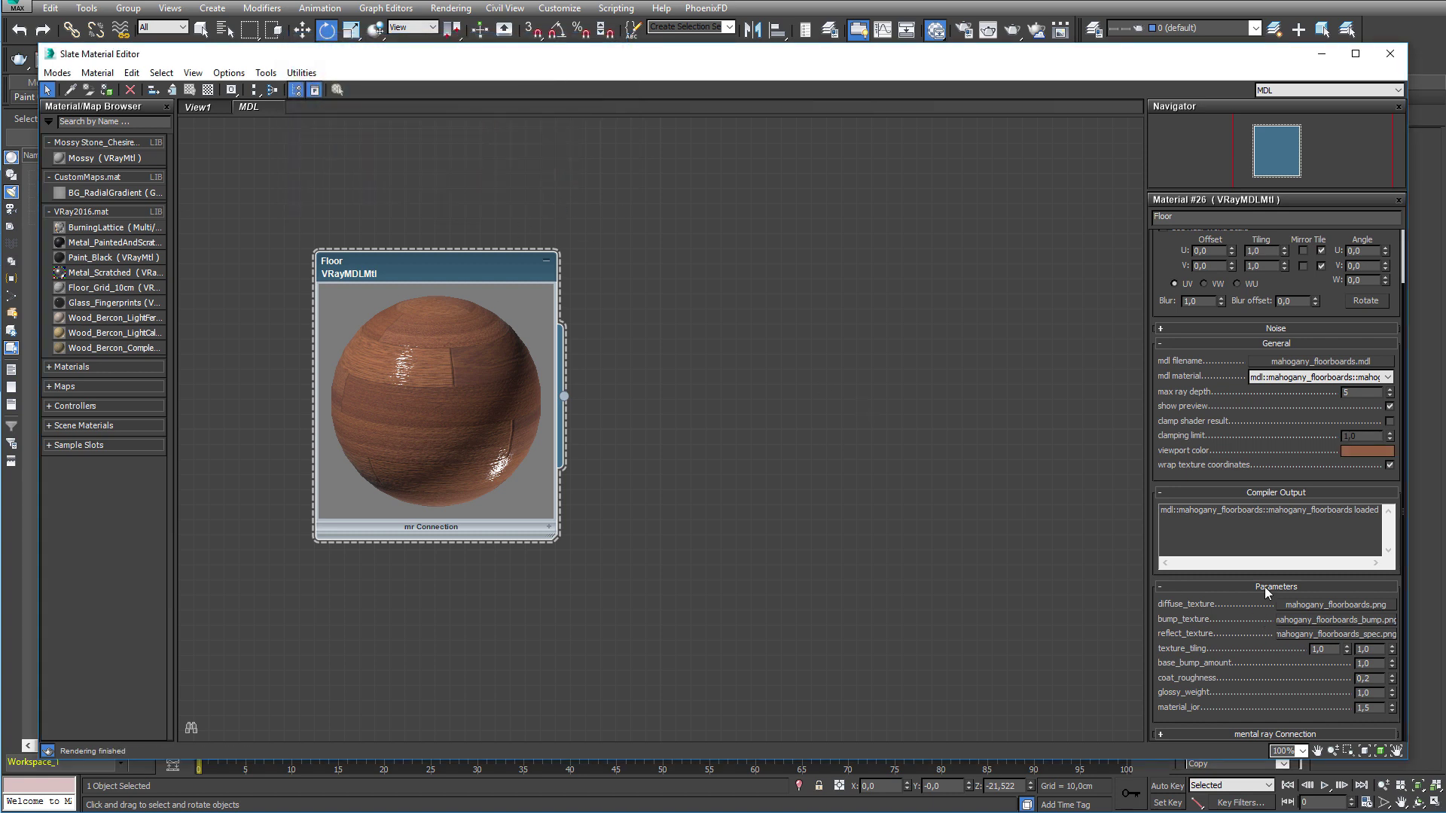
double_click(1363, 678)
type("0,5")
key("Return")
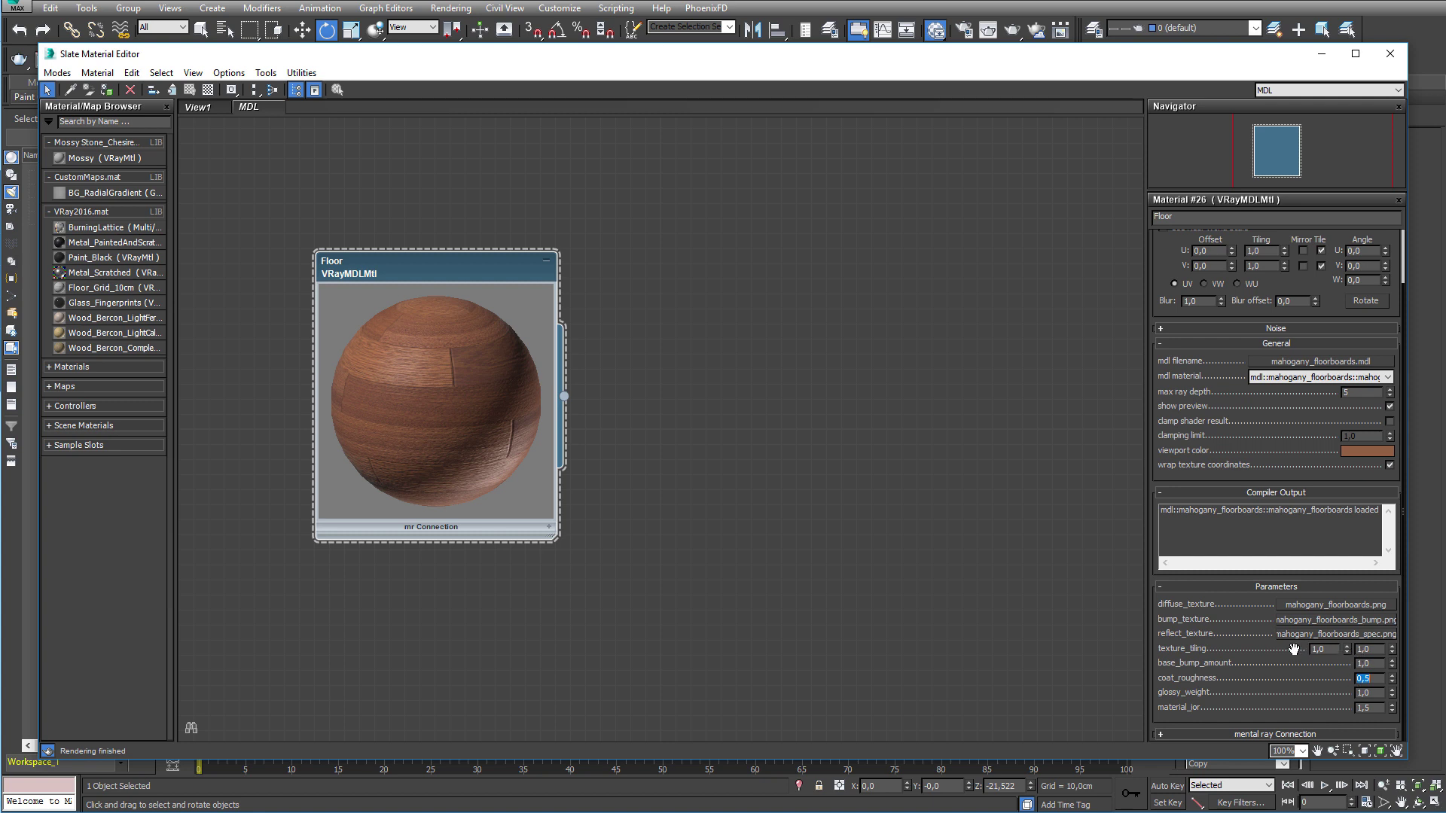
double_click(1363, 664)
type("0,2")
key("Return")
Step: Select the floor plane in the scene
key("m")
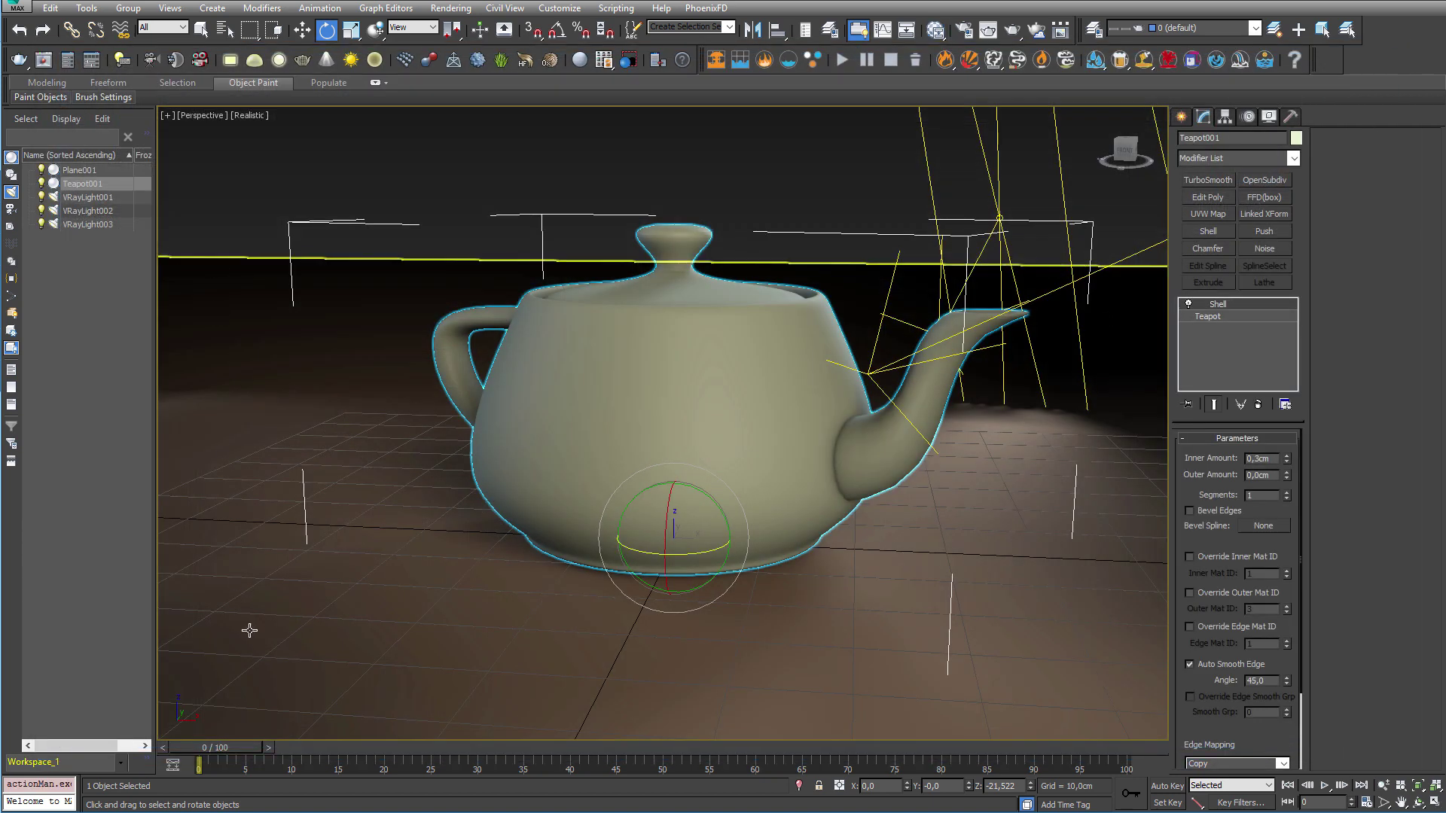
left_click(1093, 645)
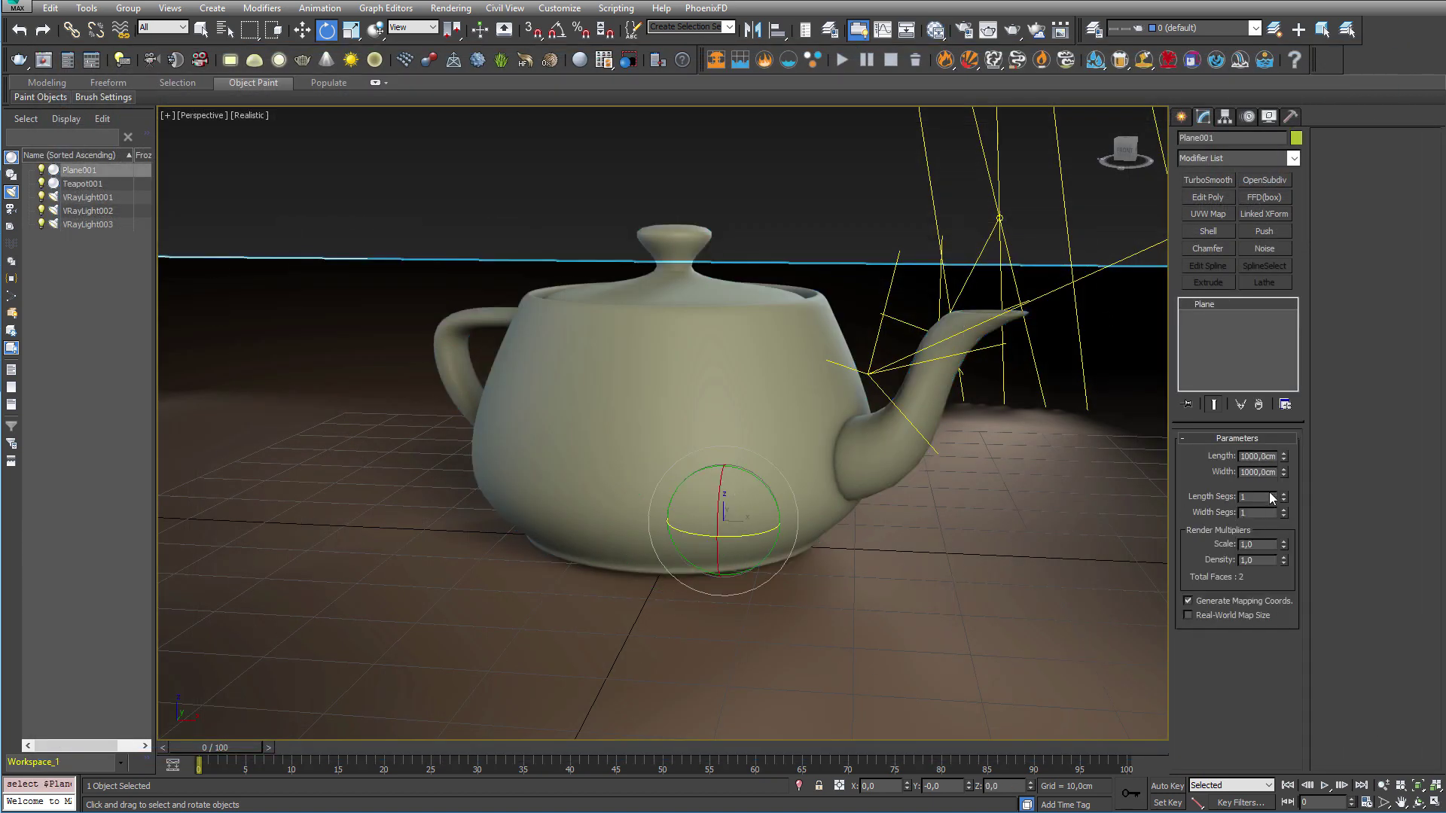
key("m")
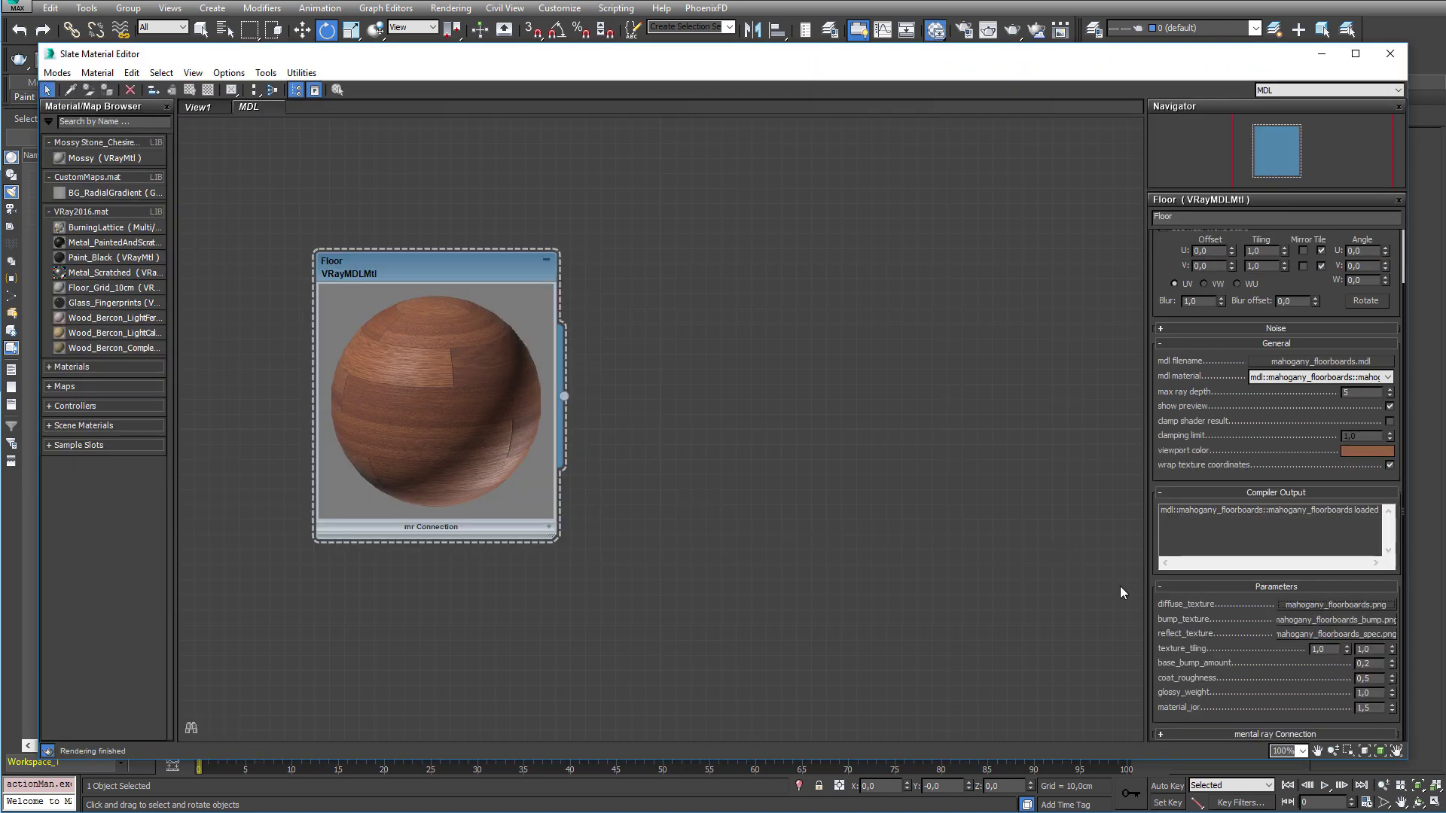
Step: Set the Floor texture_tiling to 10 × 10 and assign the material to the floor plane
double_click(1329, 651)
type("10")
key("Tab")
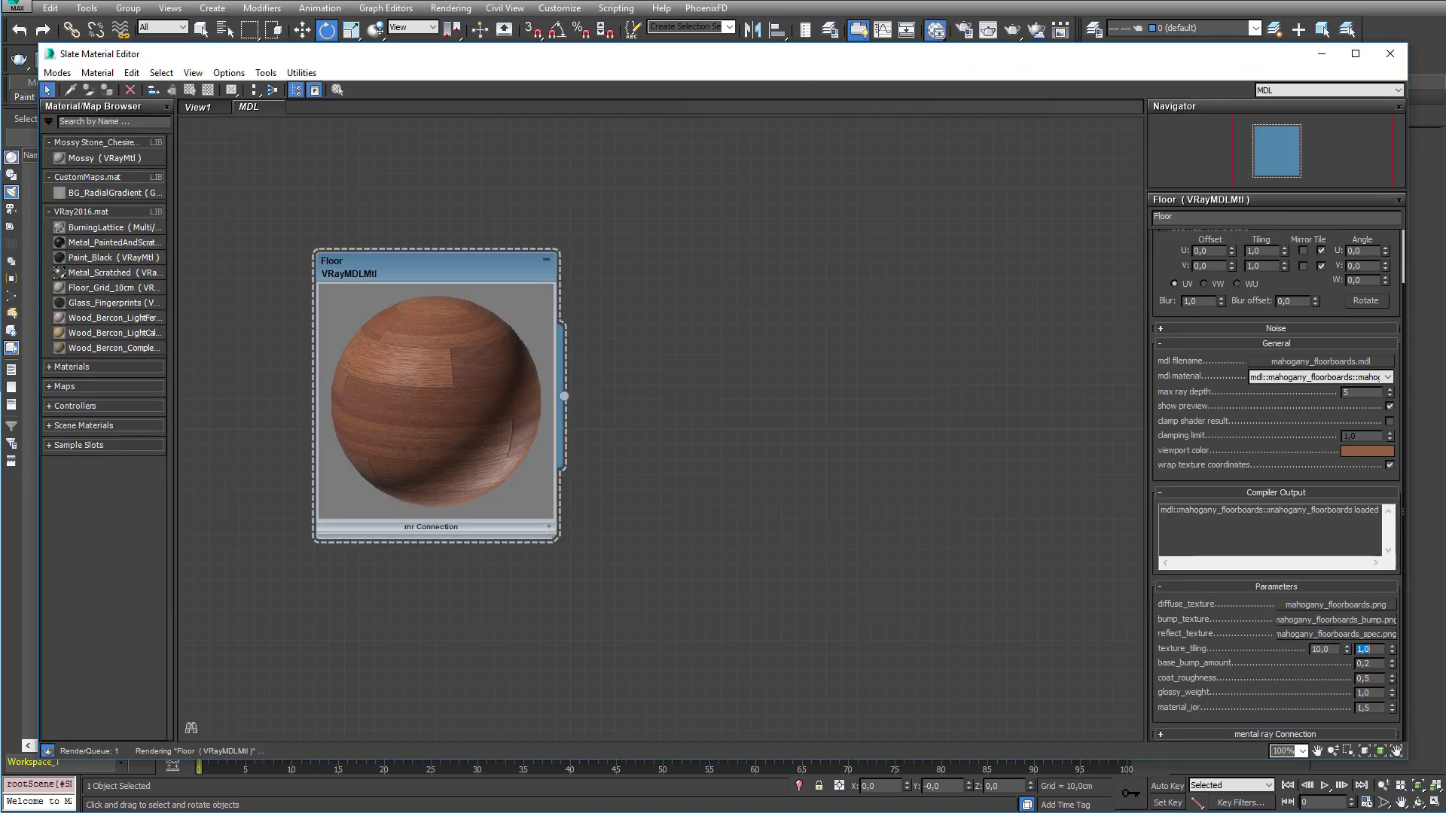
type("10")
key("Return")
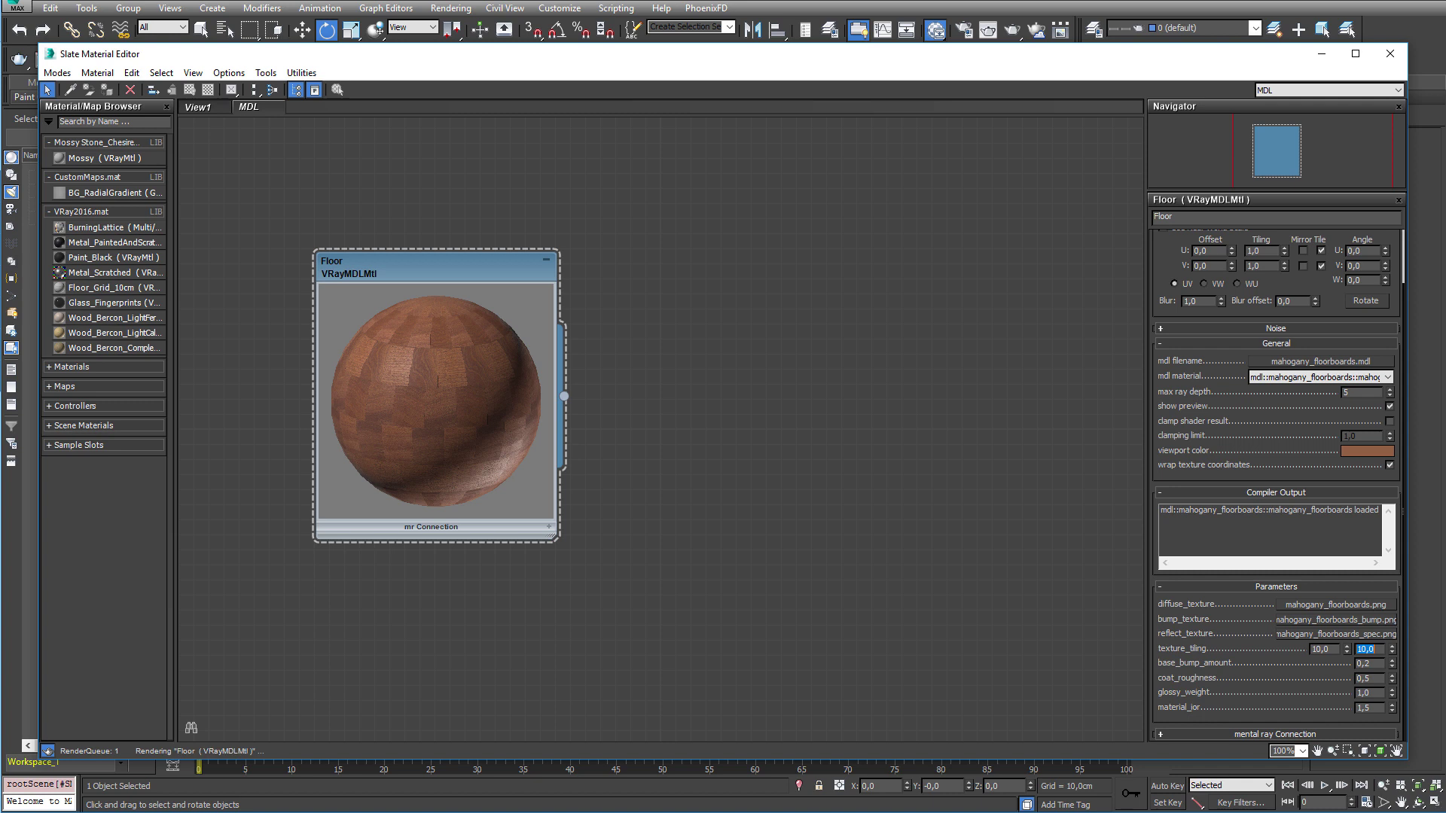
left_click(461, 269)
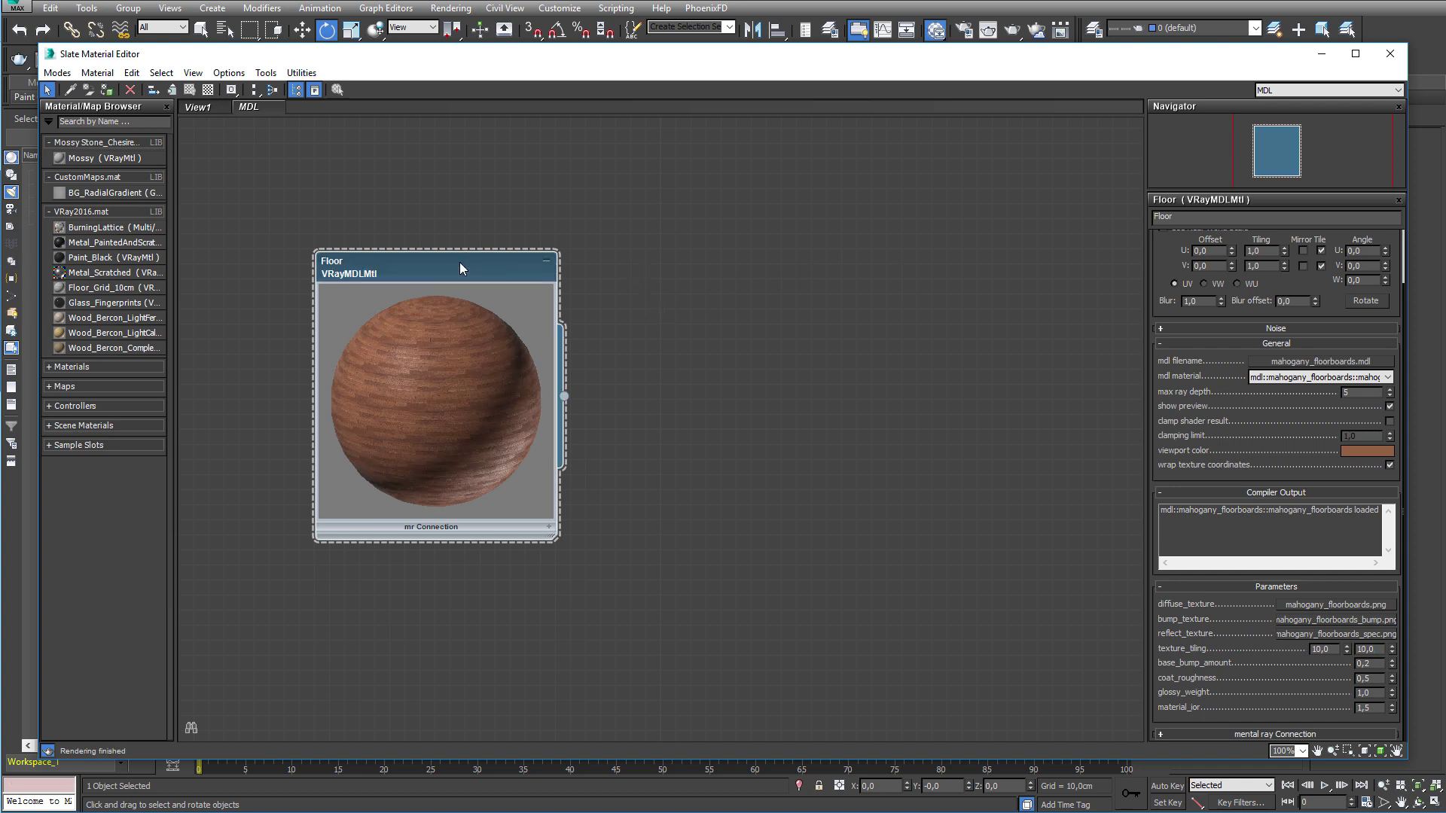
left_click(106, 90)
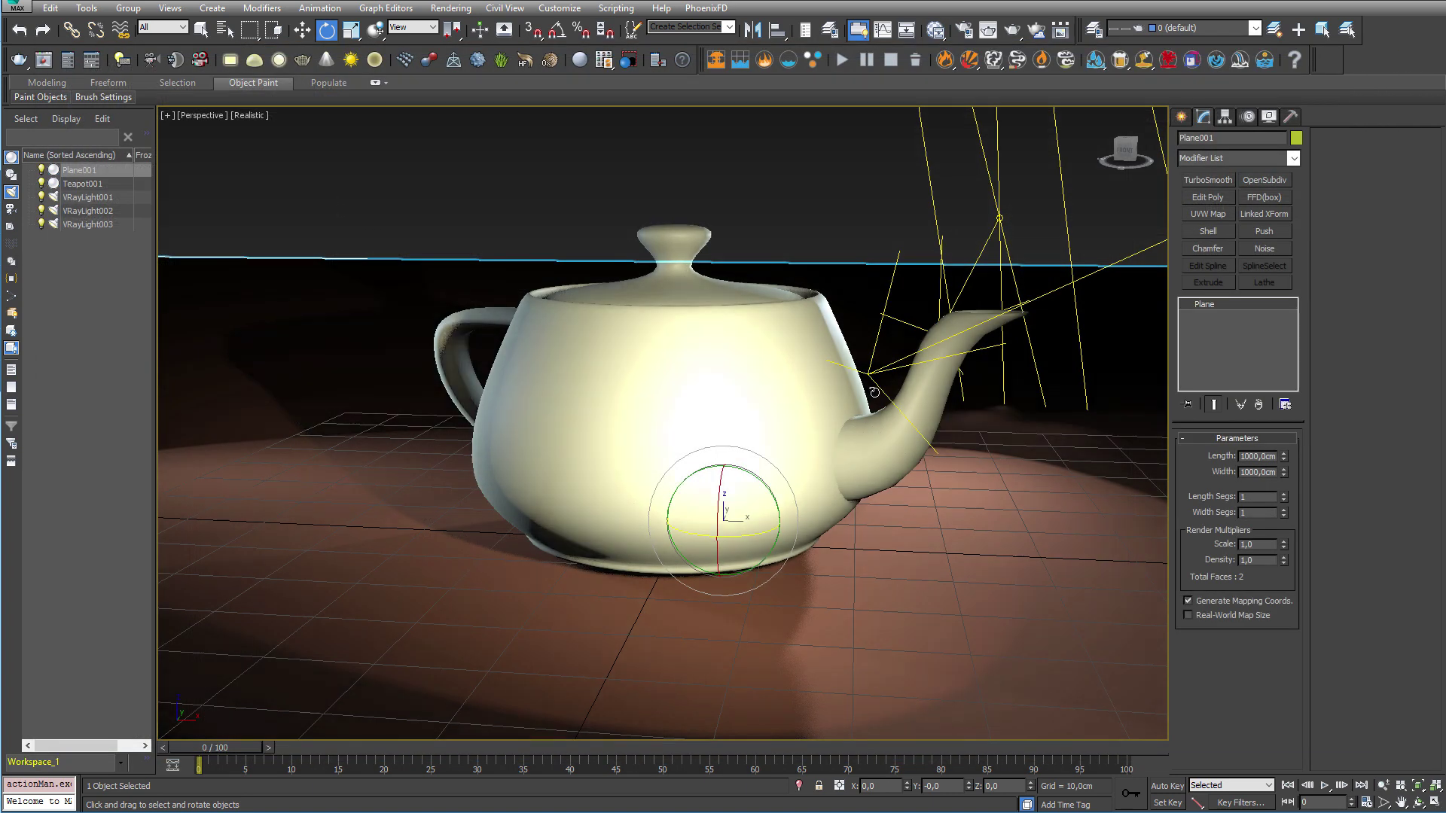
Step: Create a new VRayMDLMtl node loading colored_flint_glass.mdl and enlarge its preview
key("m")
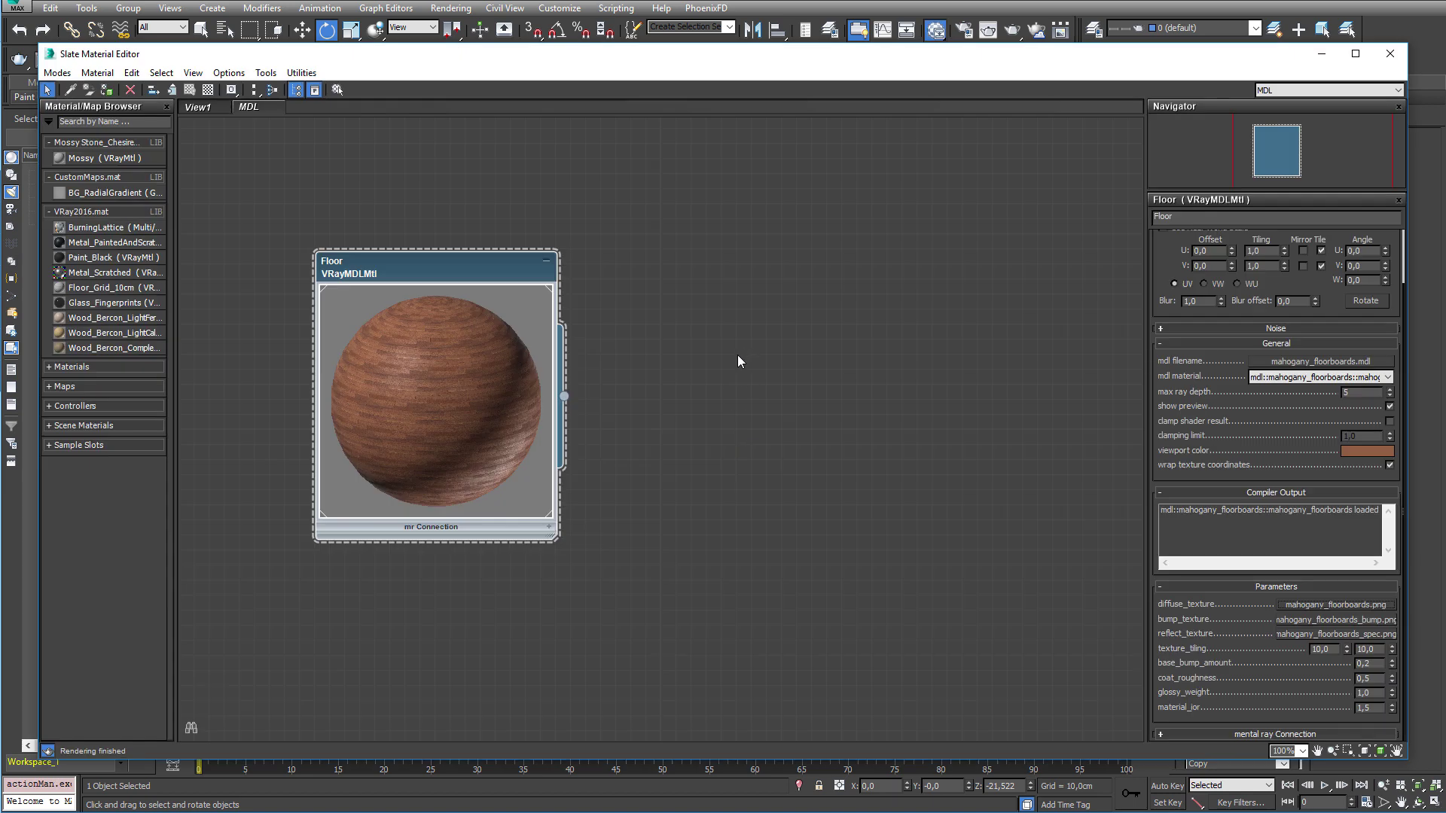
right_click(779, 271)
mouse_move(822, 325)
mouse_move(726, 341)
left_click(614, 511)
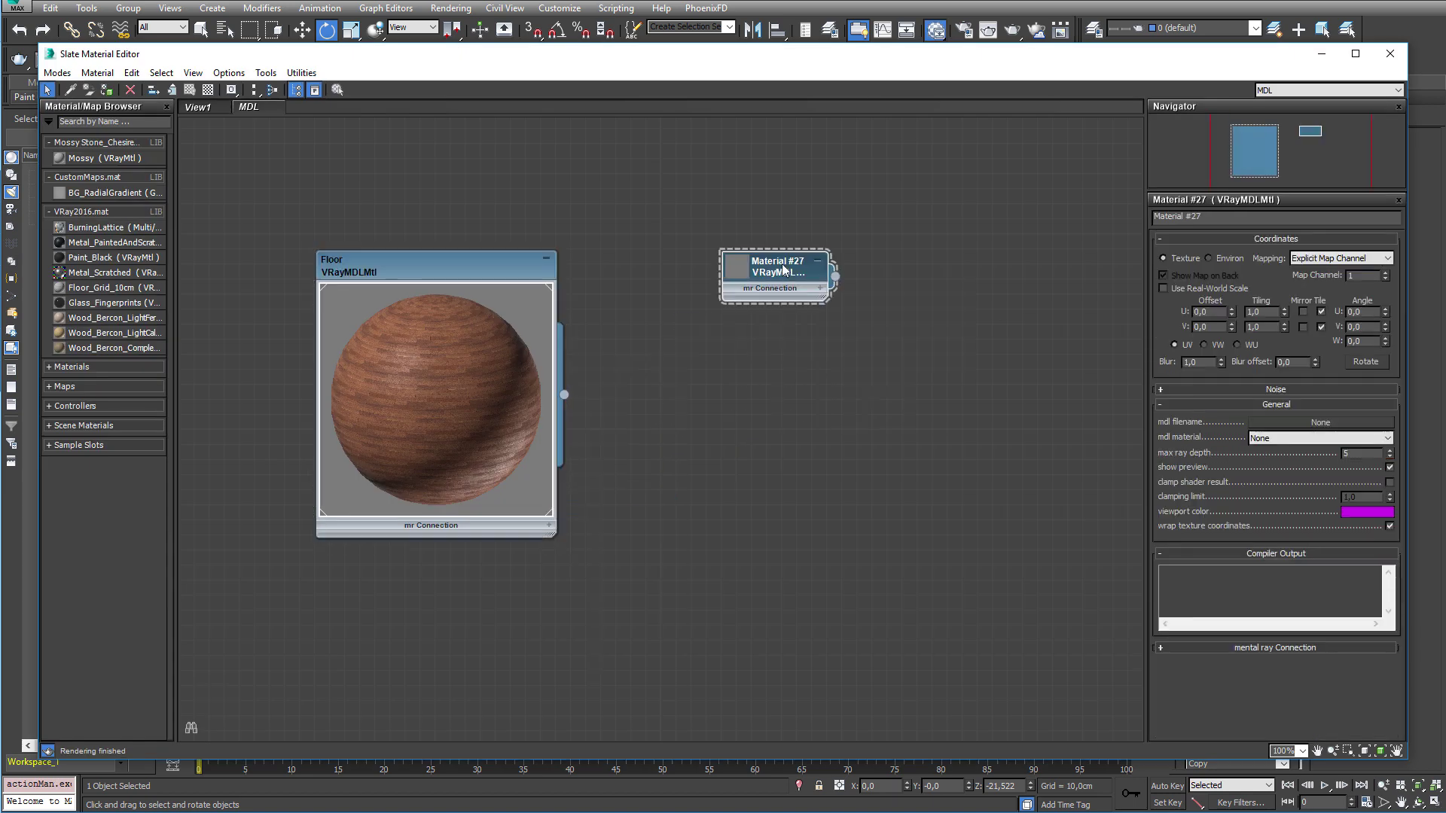
left_click(1321, 422)
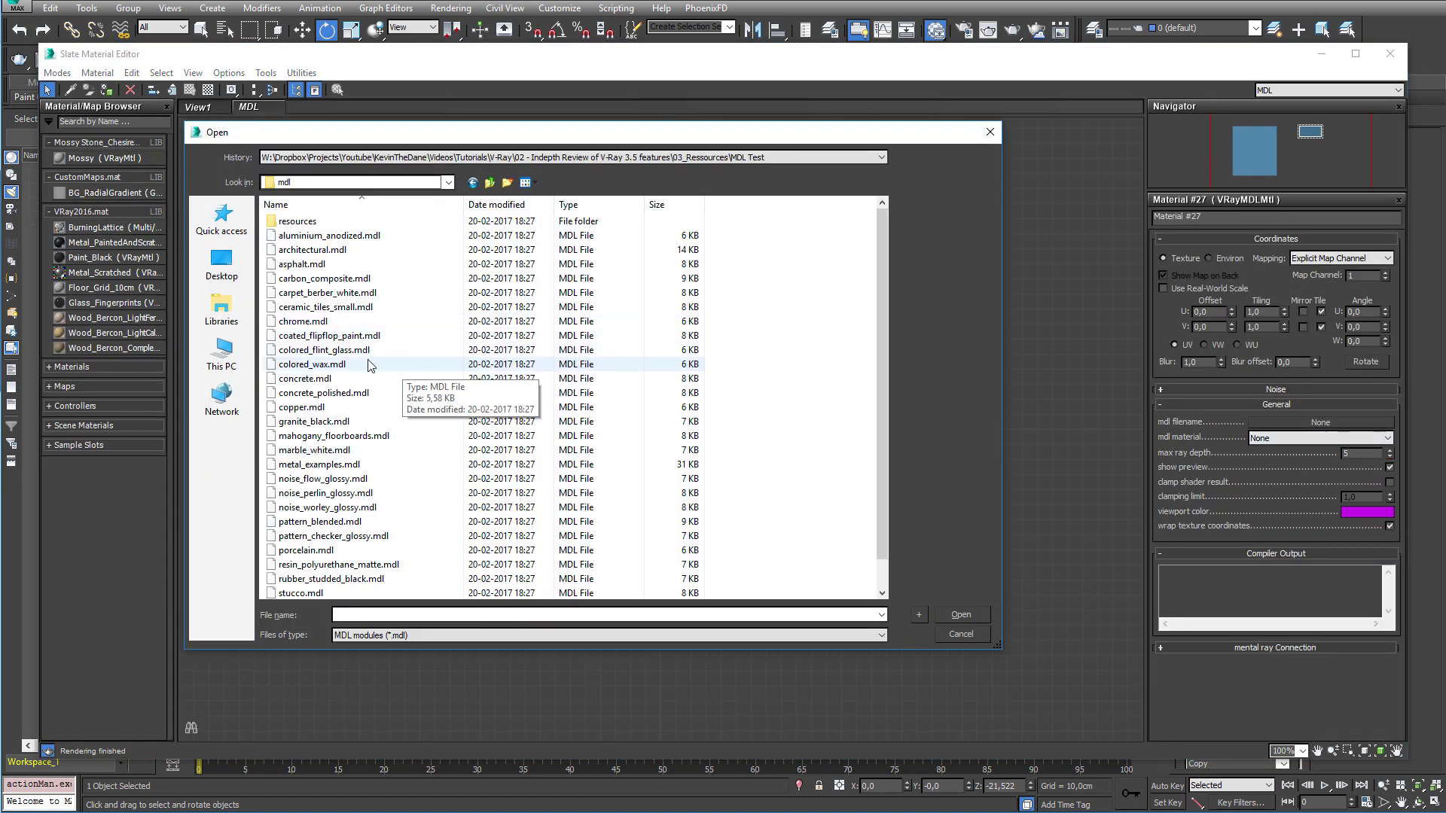
left_click(308, 351)
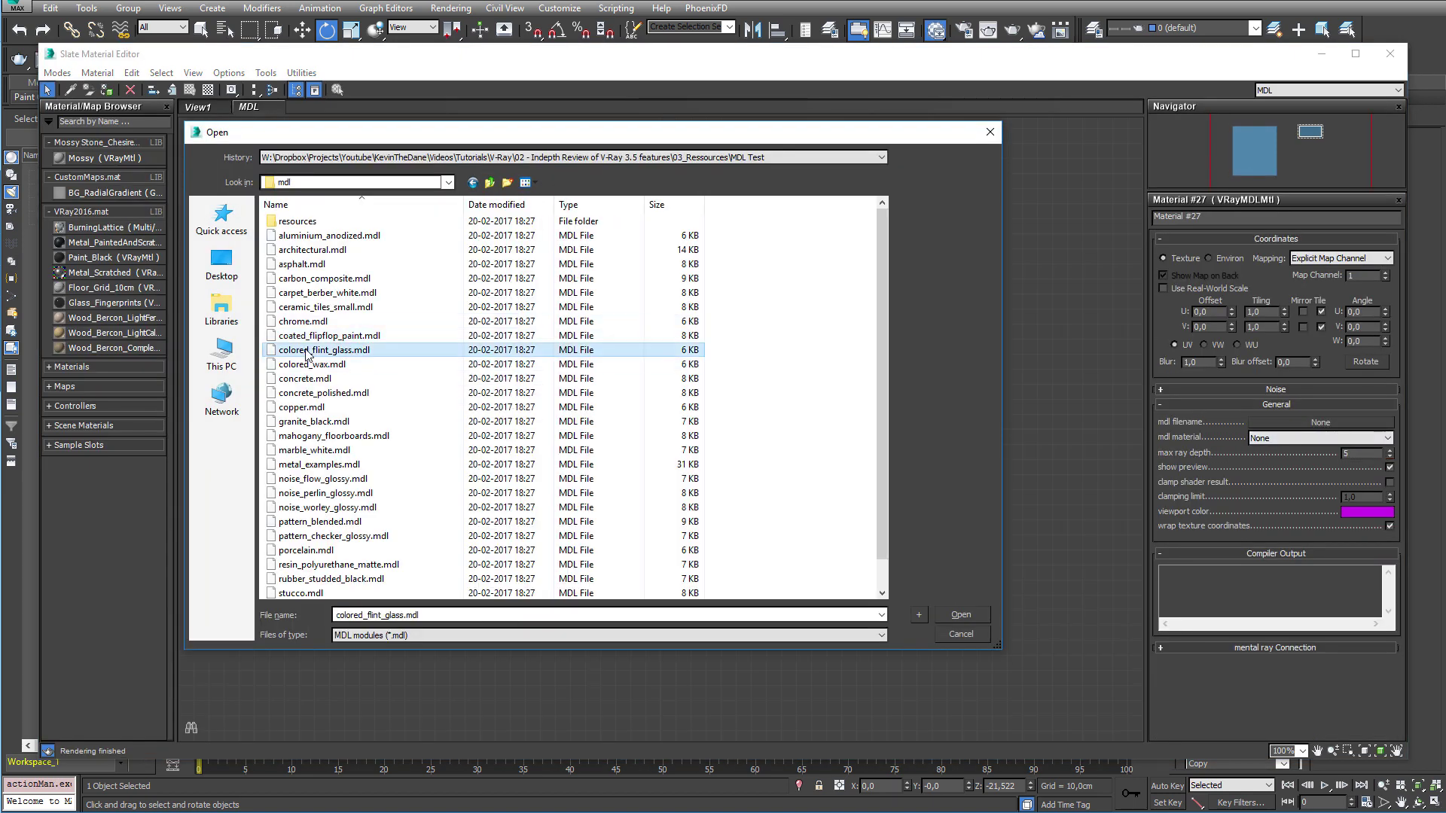
left_click(960, 615)
double_click(729, 267)
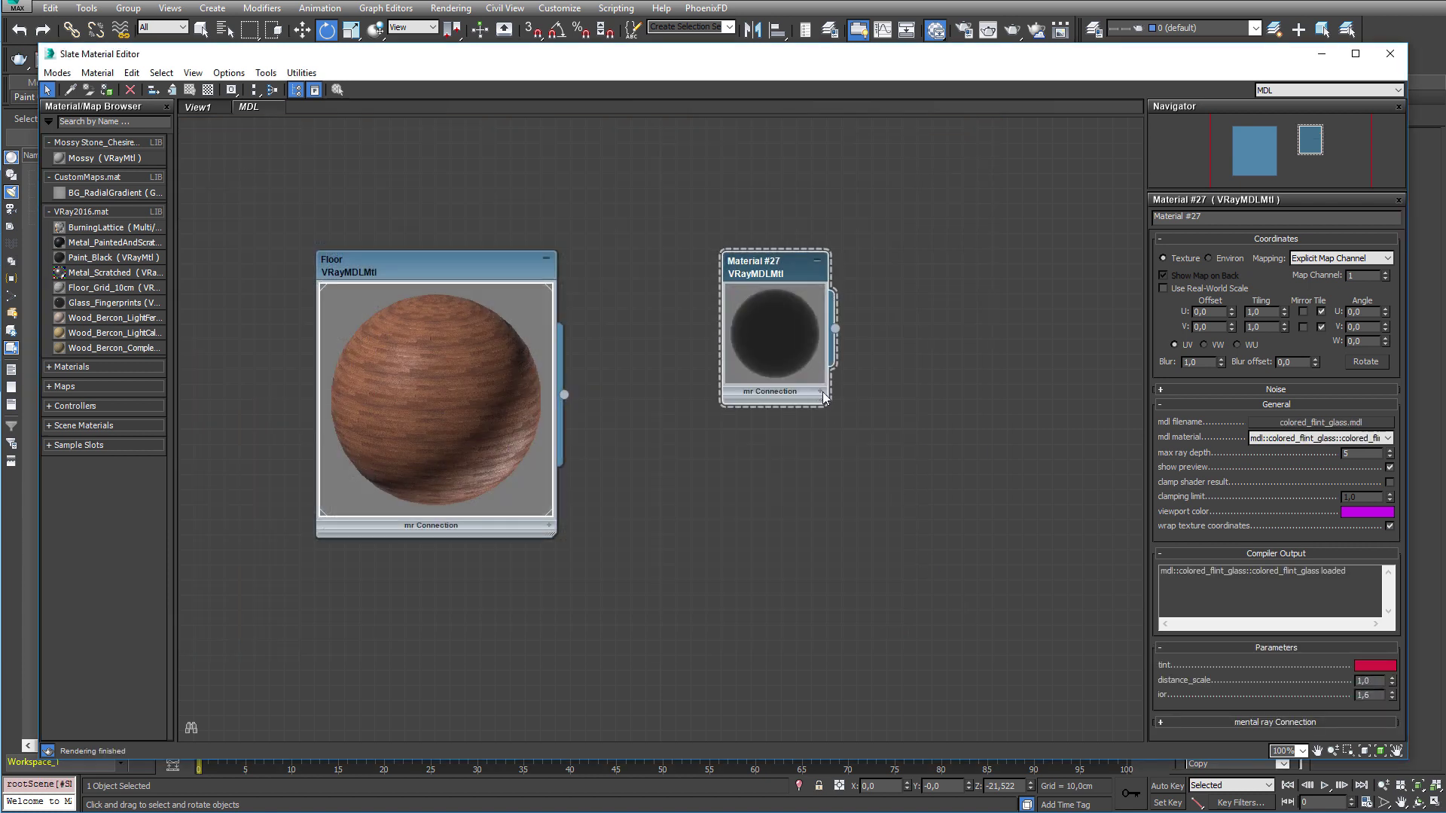
Step: Give Material #27 a bright cyan-blue viewport colour and a dull green tint
left_click(1367, 512)
left_click_drag(376, 161, 369, 96)
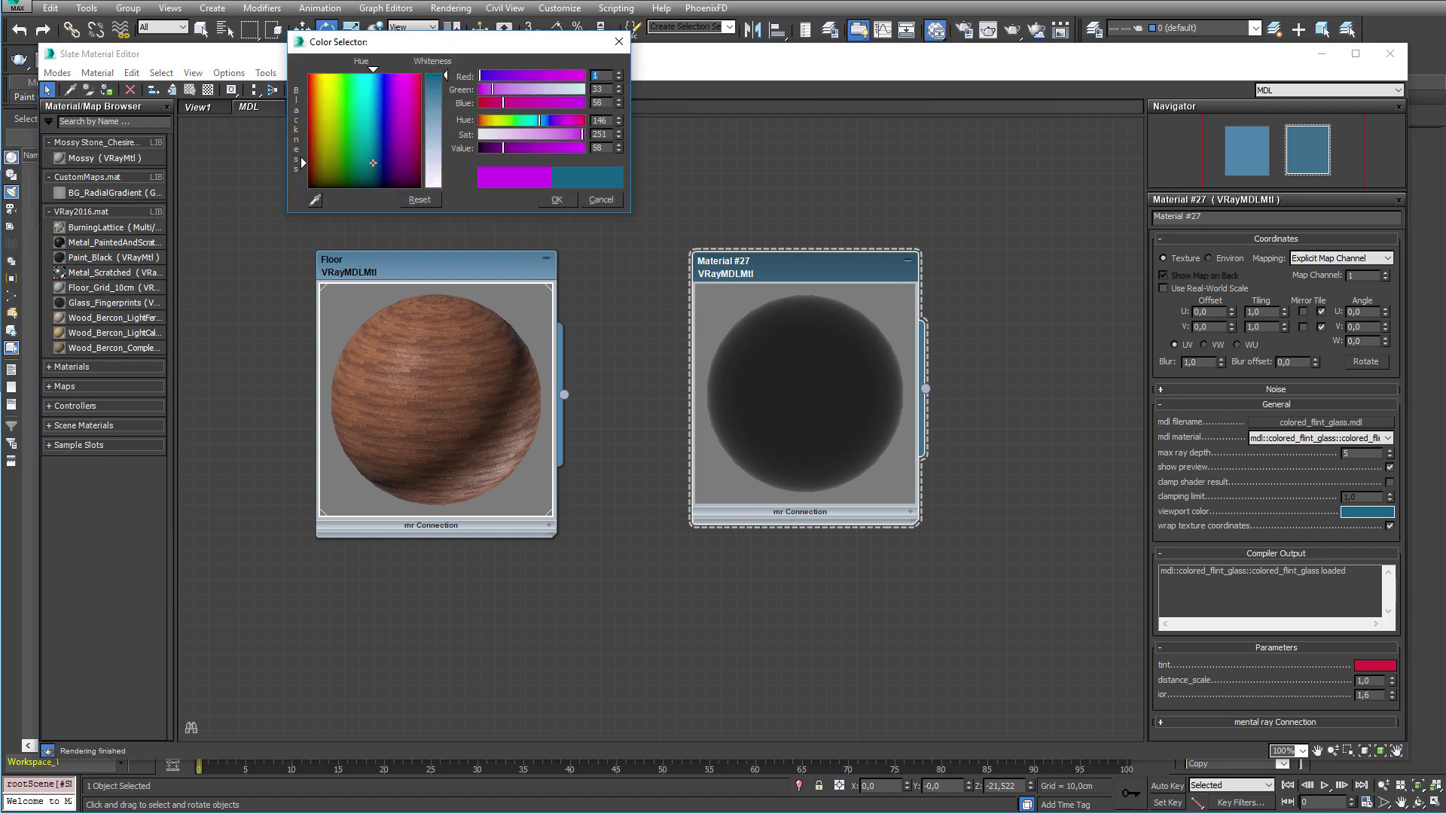
left_click(557, 200)
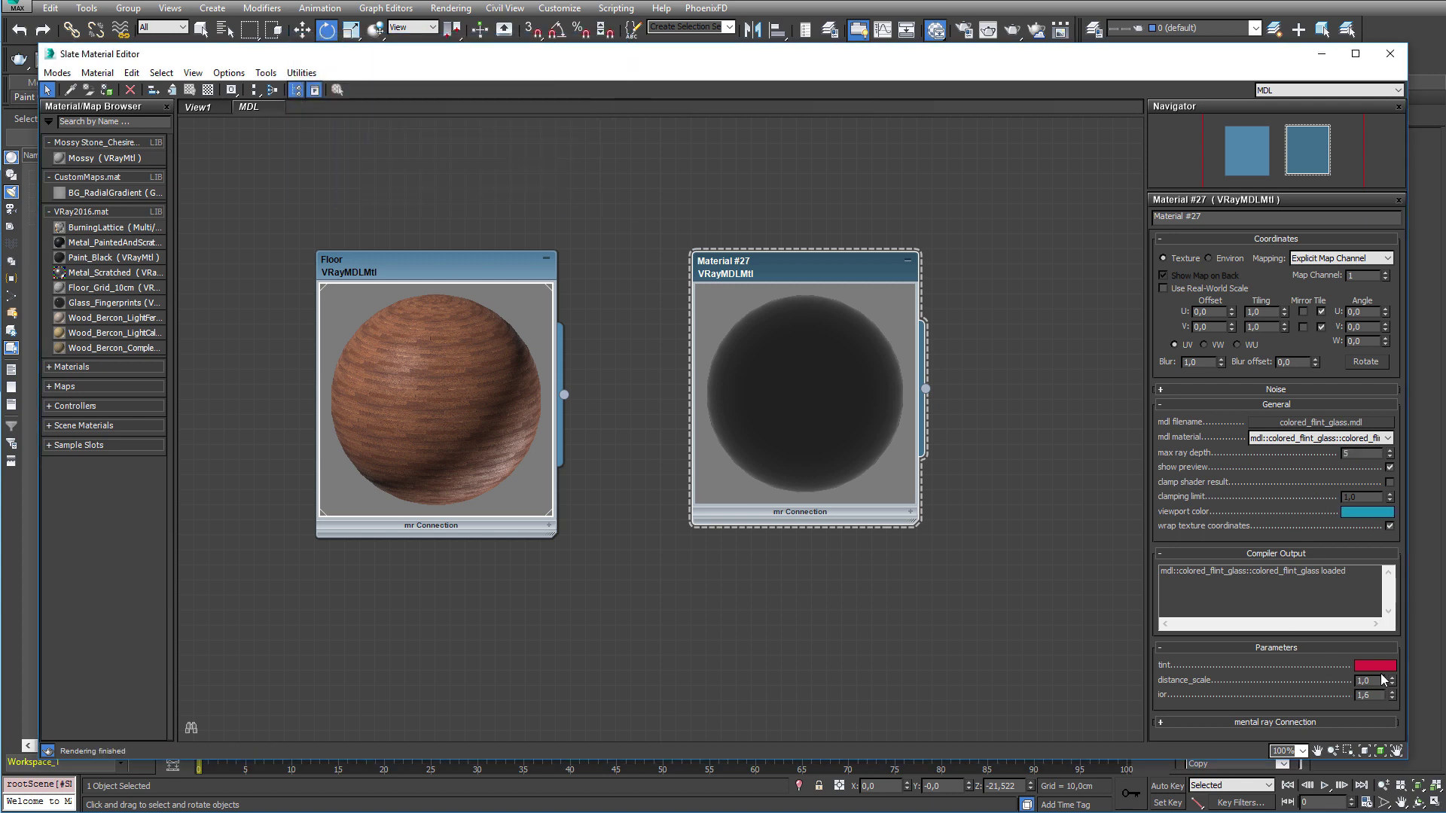
left_click(1375, 665)
left_click(351, 77)
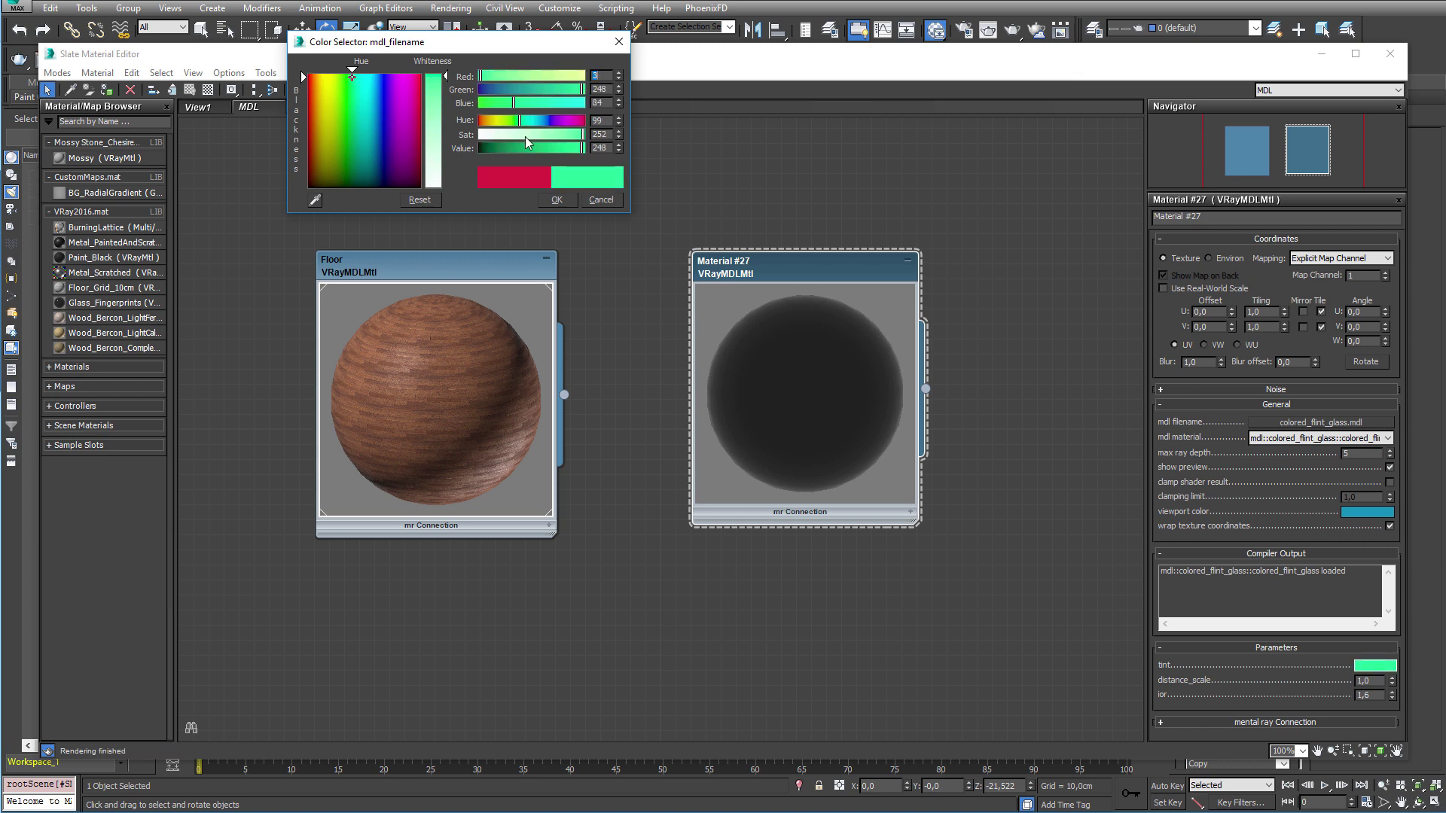
left_click_drag(583, 134, 561, 151)
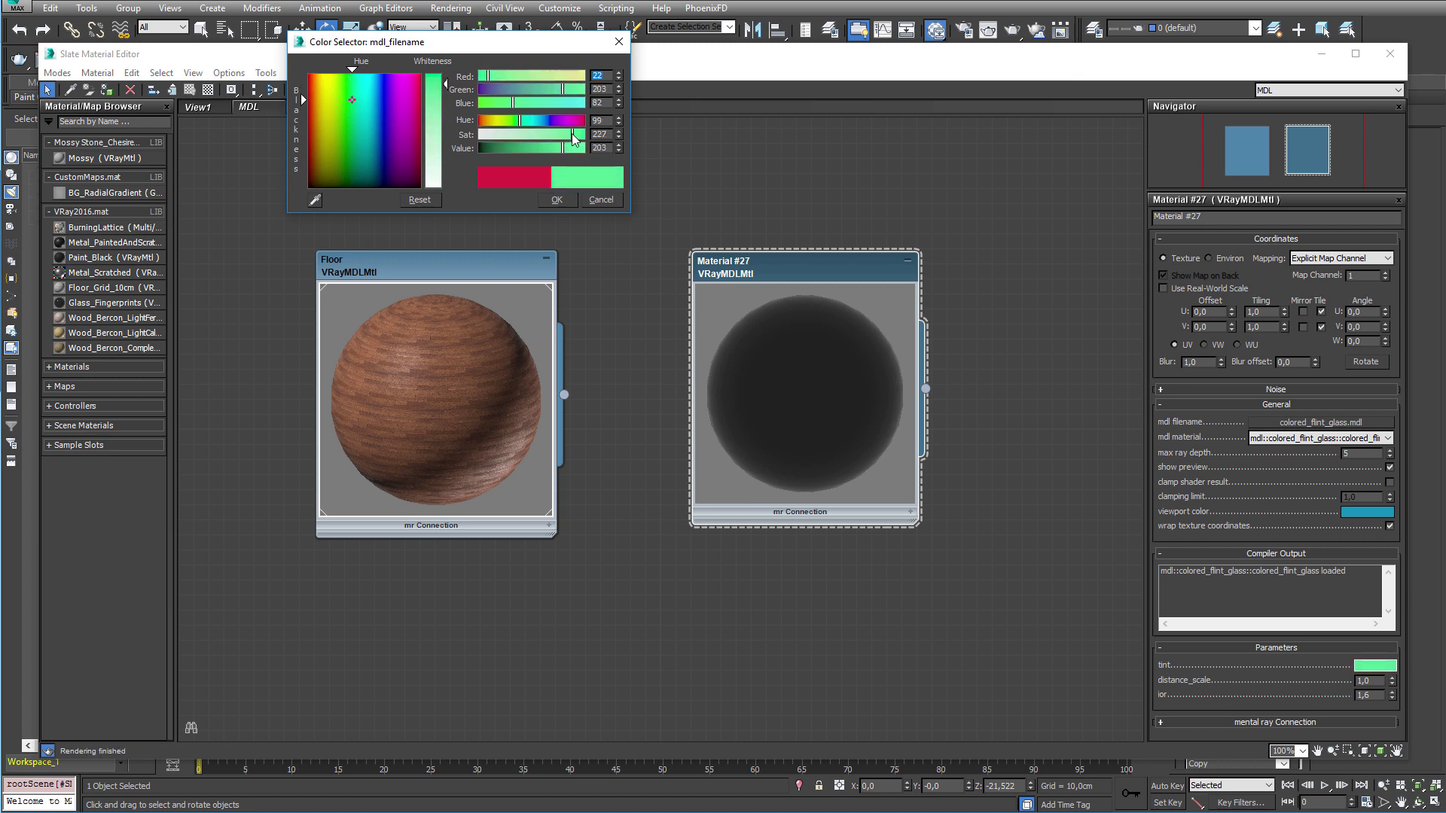
left_click(560, 199)
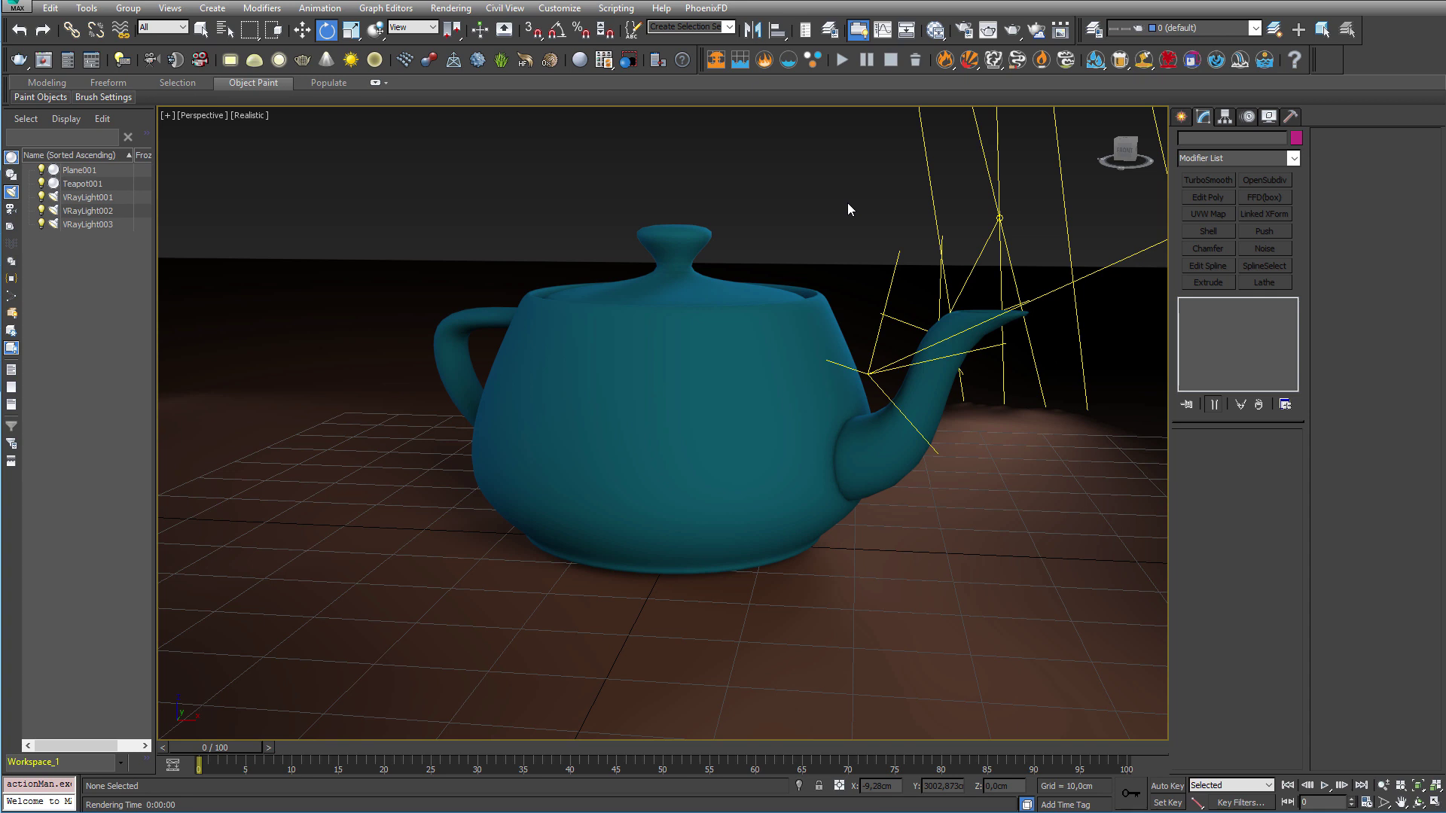
Step: In V-Ray frame buffer settings, enable resumable rendering and a raw image file named Teapot, then select the autosave interval
left_click(68, 64)
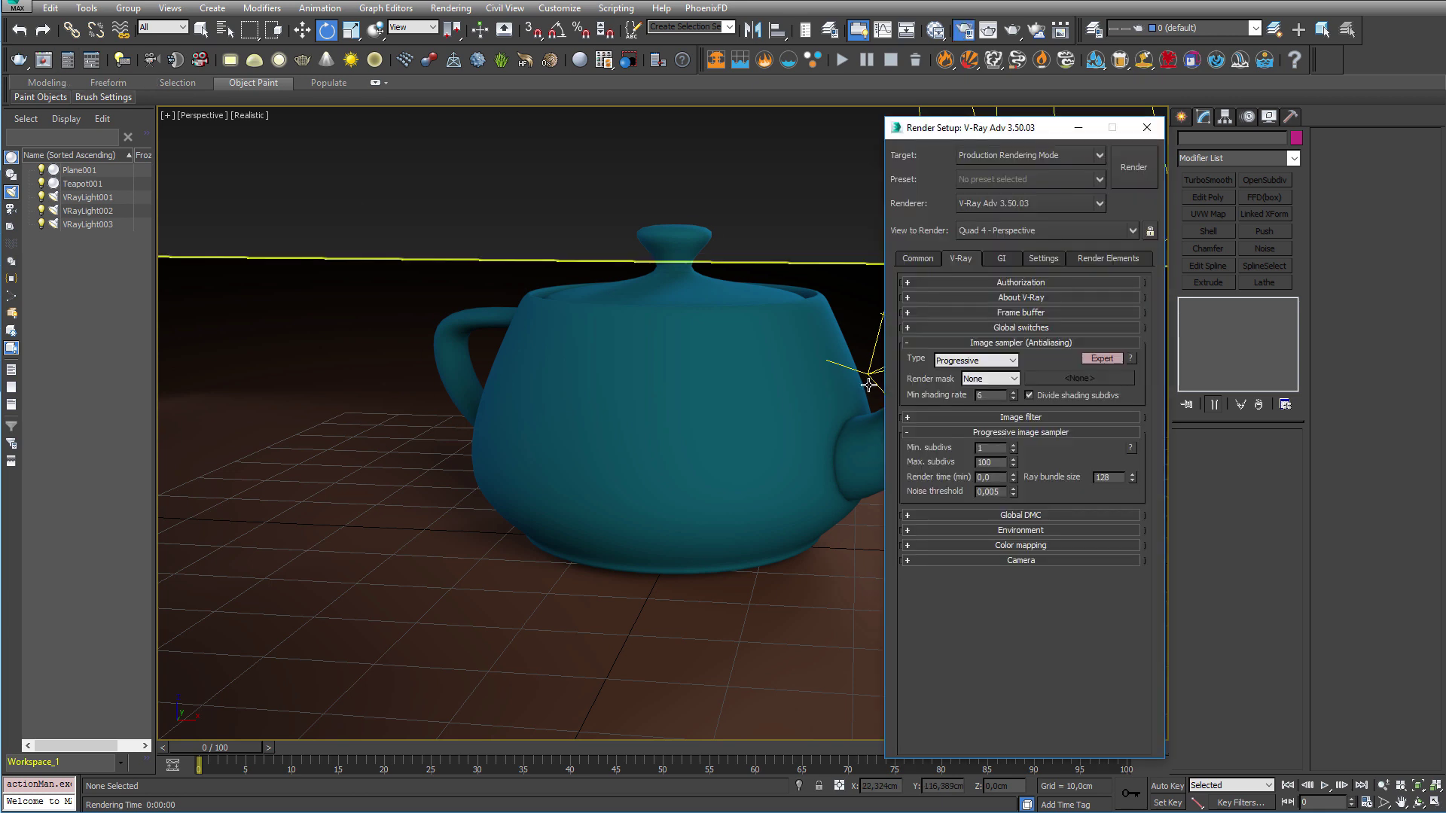
left_click(1029, 313)
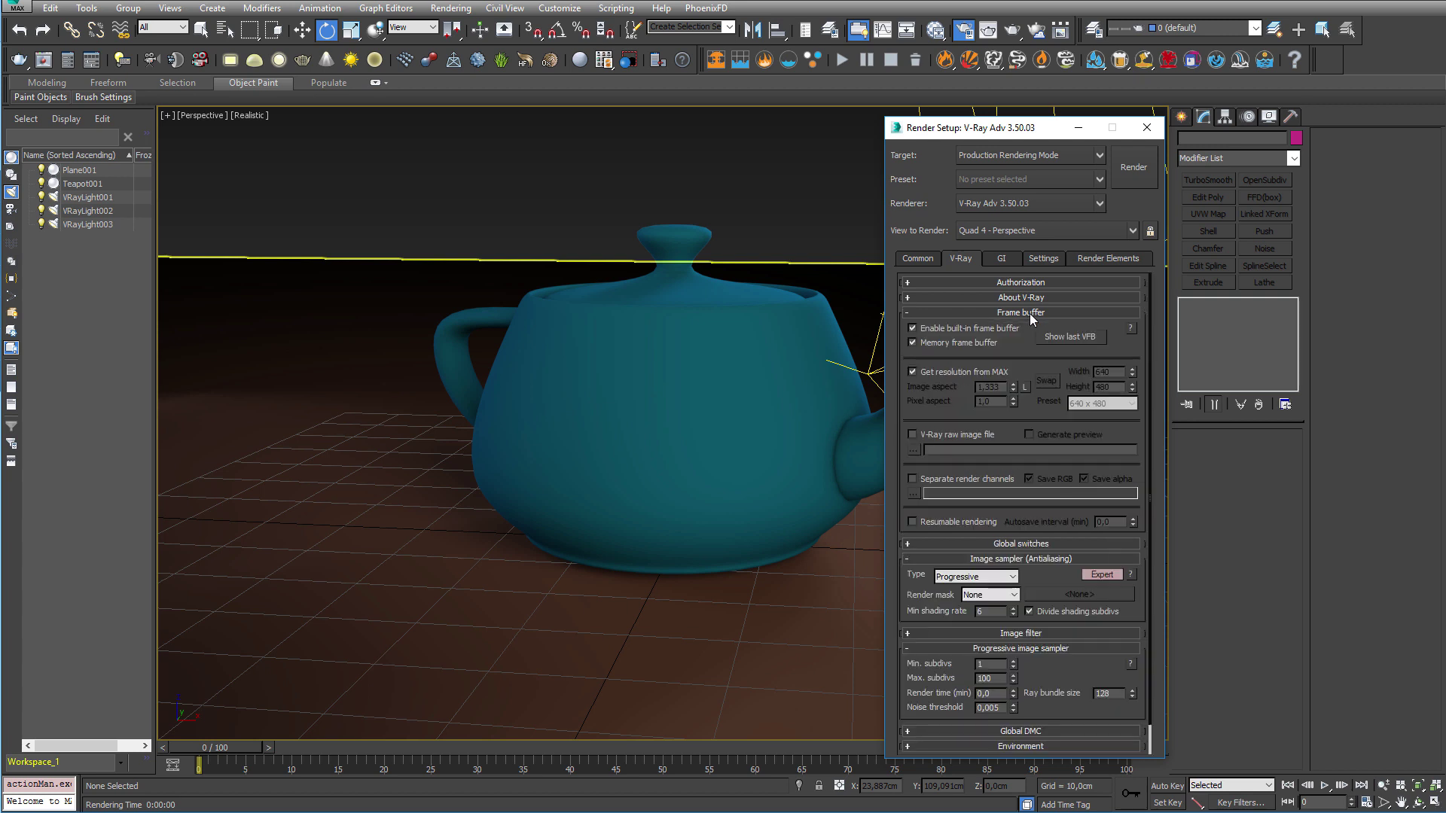
left_click(920, 521)
left_click(925, 435)
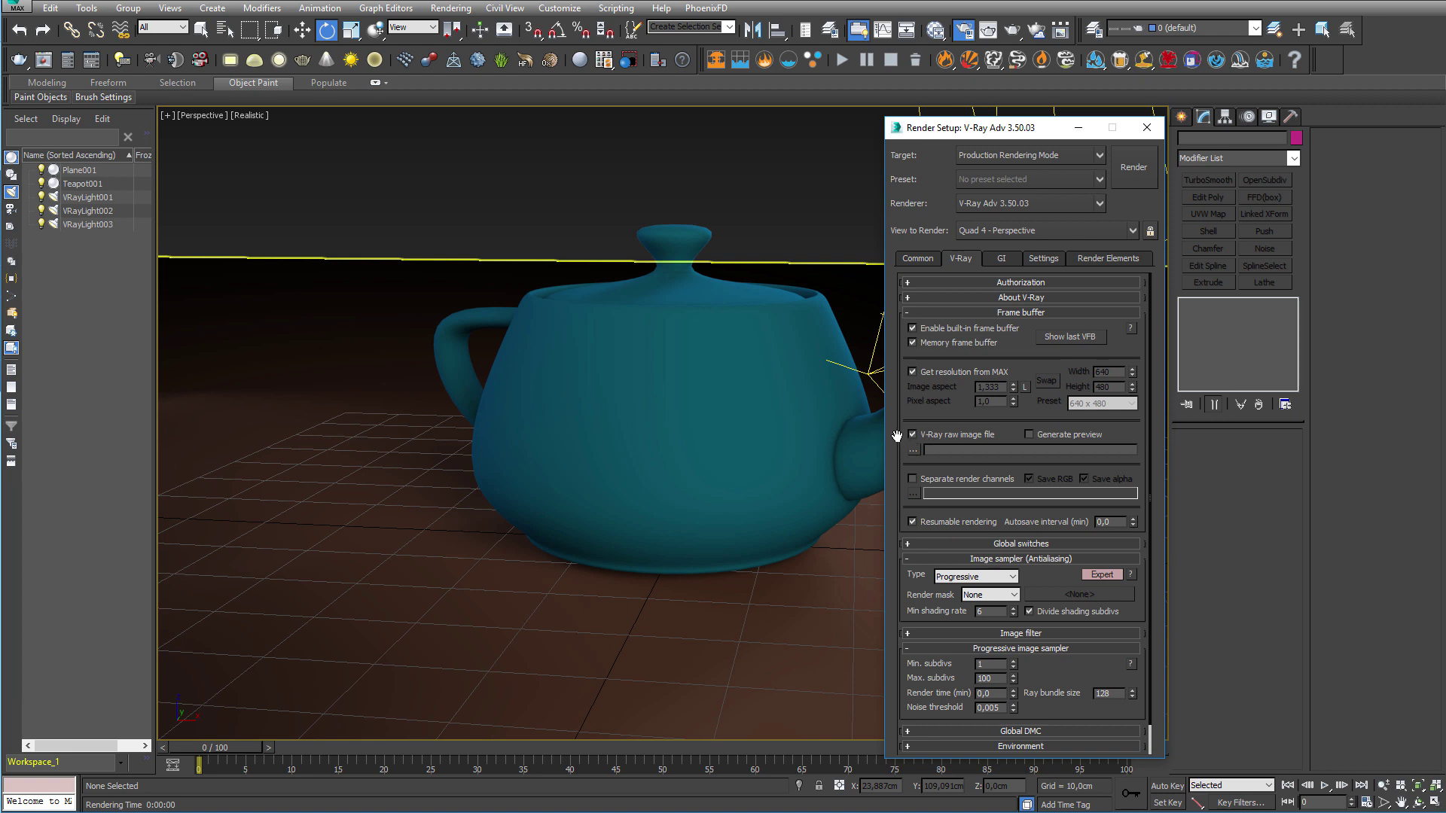
left_click(913, 450)
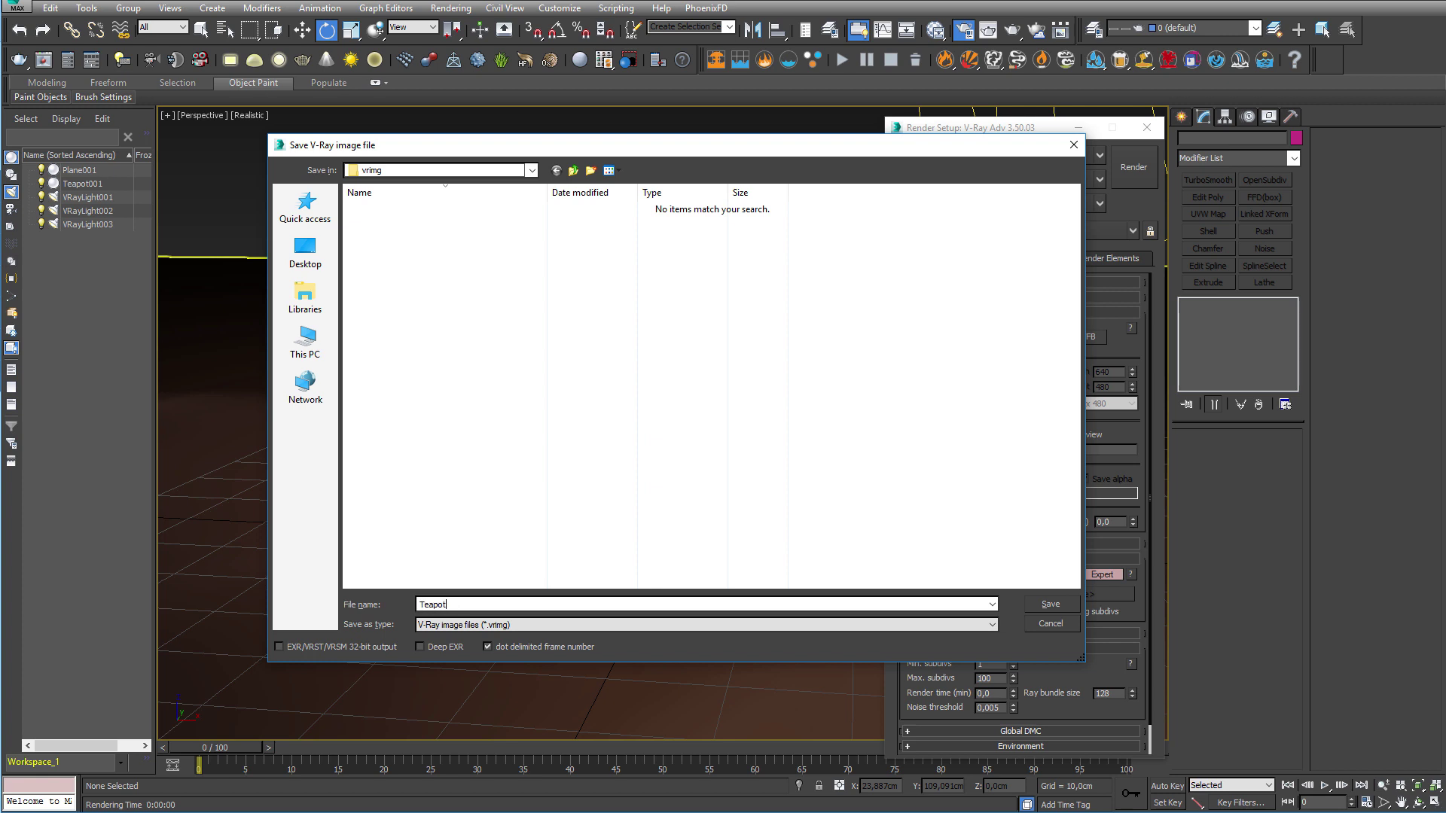
type("Teapot")
key("Return")
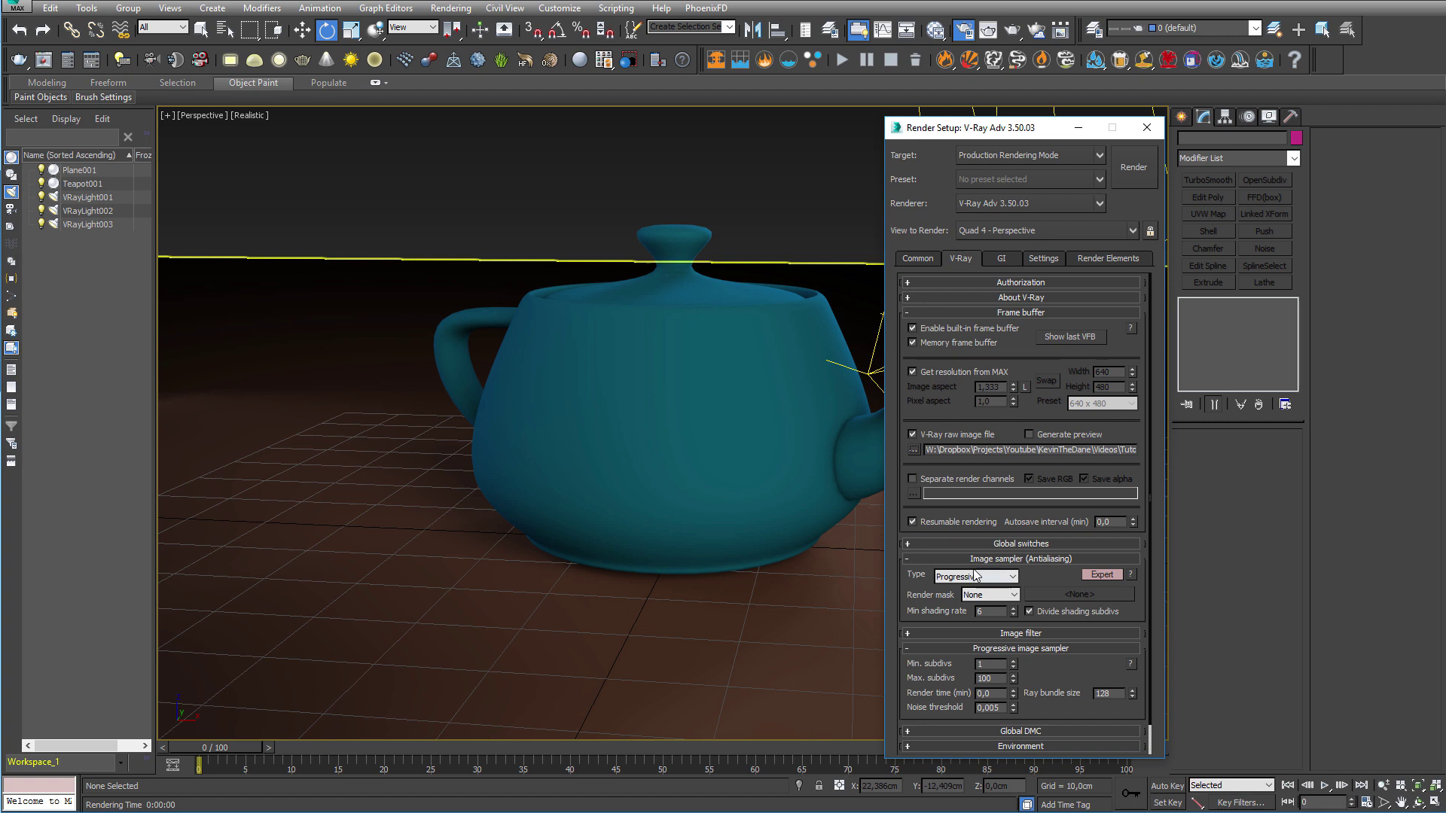
double_click(1106, 522)
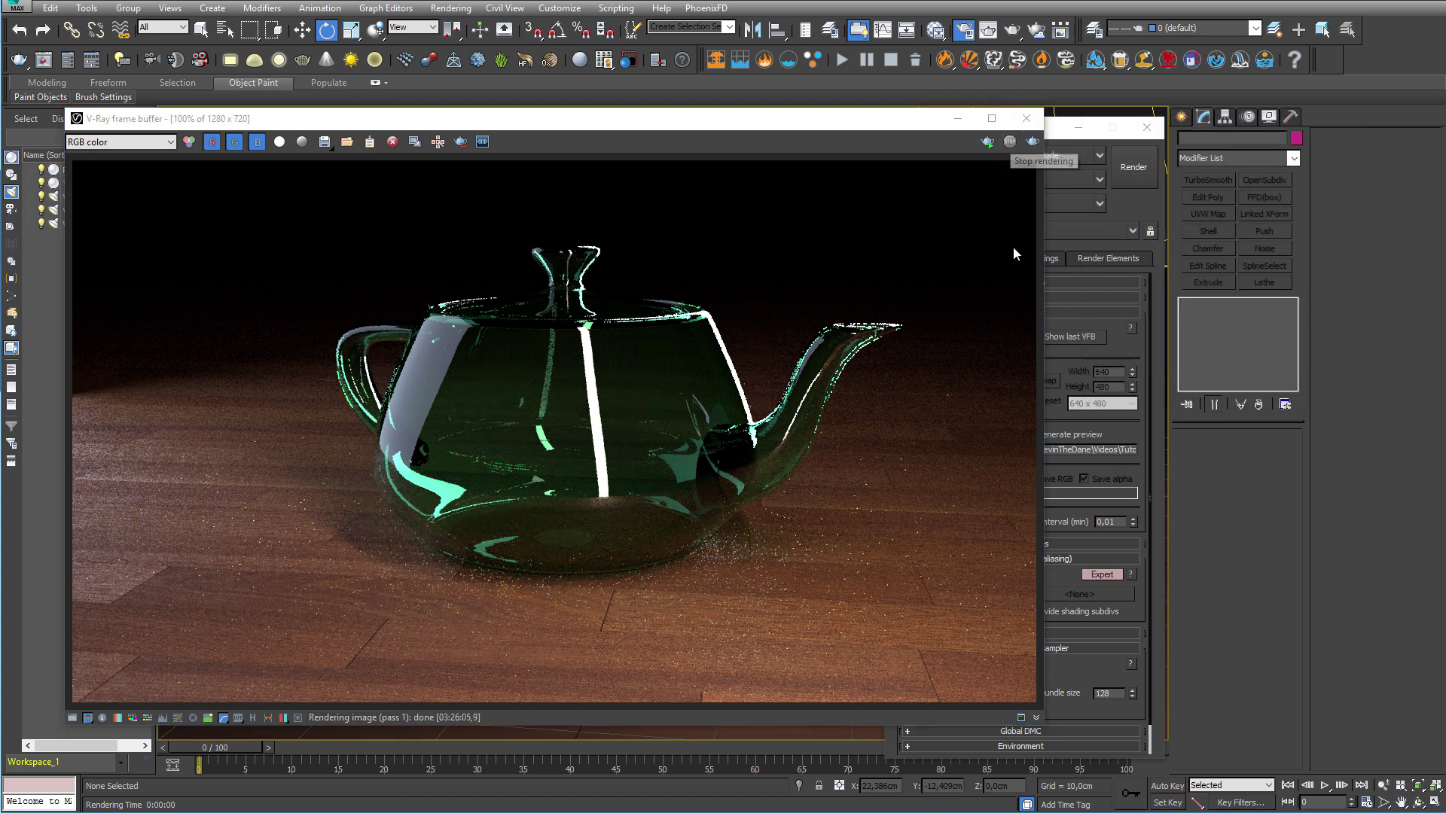
Step: Resume the V-Ray render with Render last for another pass on the teapot
left_click(1033, 141)
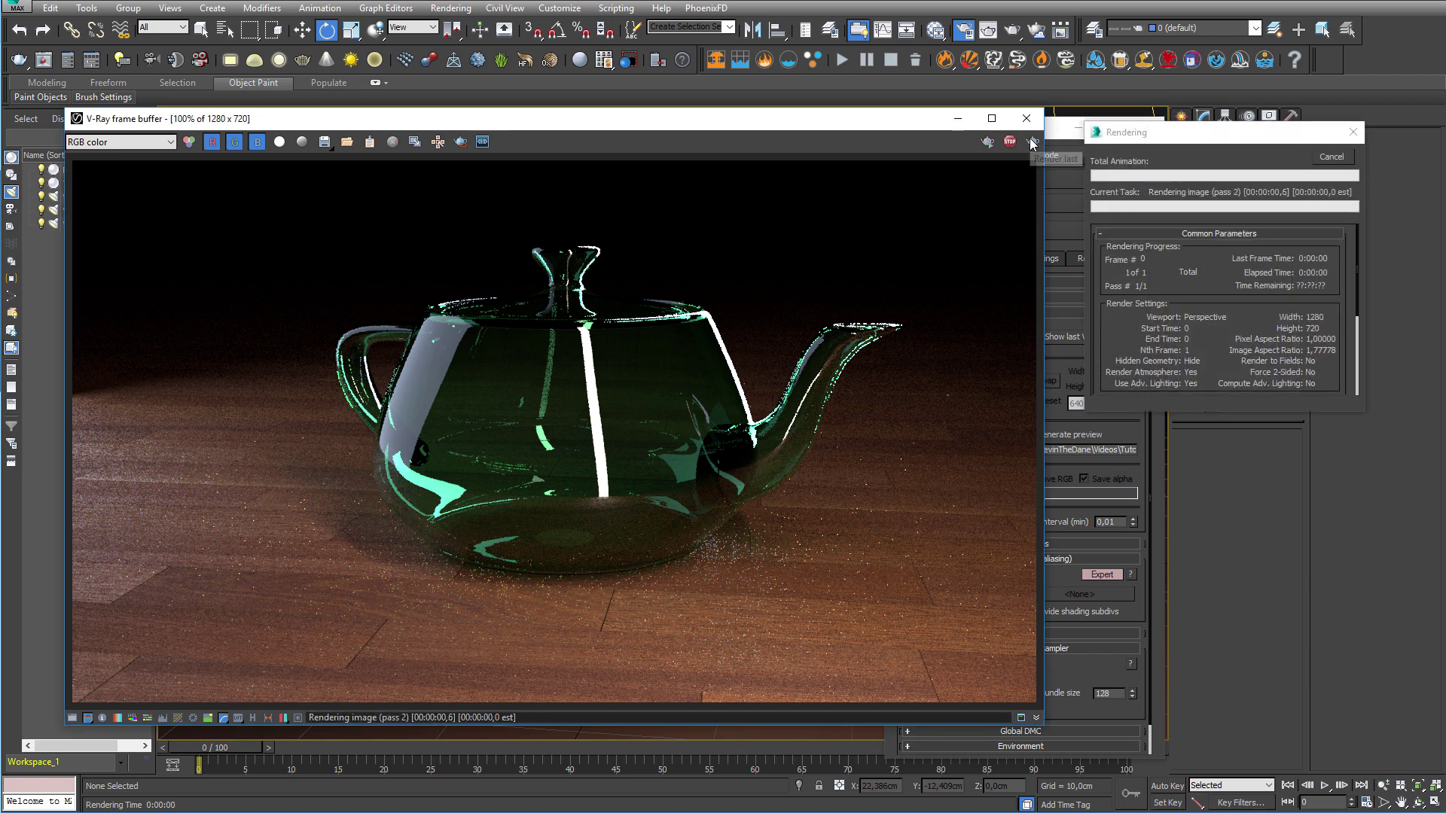